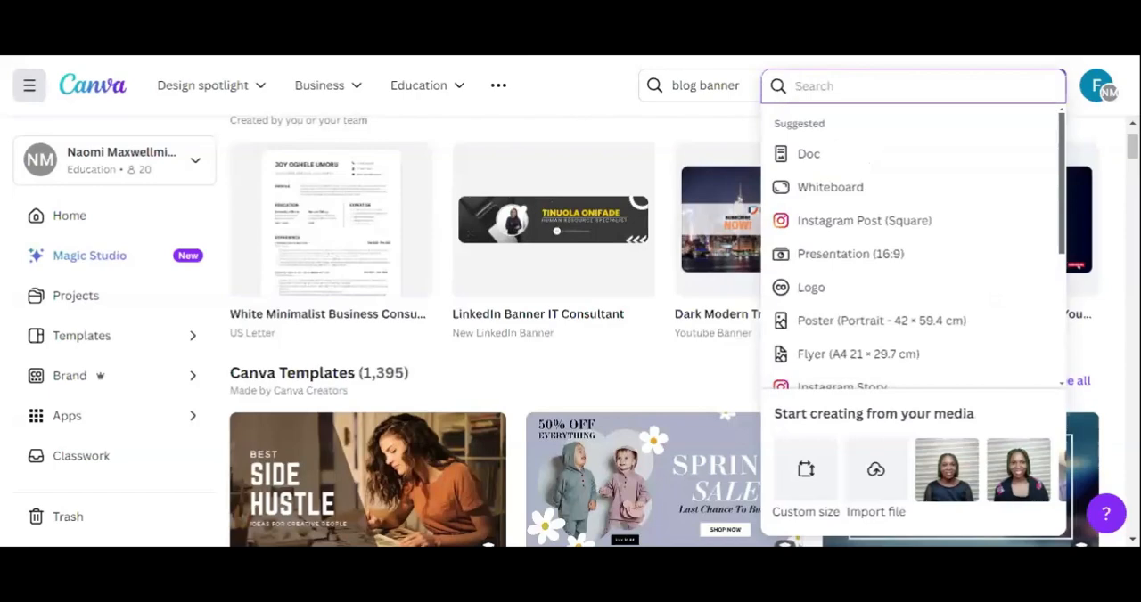
{"action": "key", "text": "Escape"}
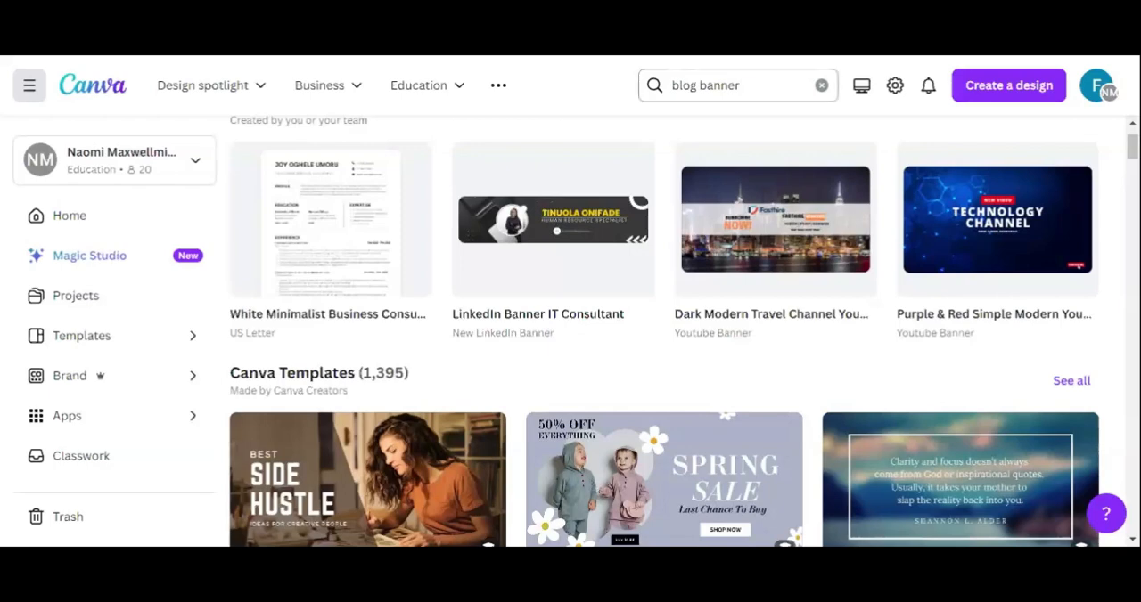
{"action": "left_click", "coordinate": [742, 86]}
{"action": "key", "text": "BackSpace"}
{"action": "key", "text": "BackSpace"}
{"action": "key", "text": "BackSpace"}
{"action": "key", "text": "BackSpace"}
{"action": "key", "text": "BackSpace"}
{"action": "key", "text": "BackSpace"}
{"action": "key", "text": "BackSpace"}
{"action": "key", "text": "BackSpace"}
{"action": "key", "text": "BackSpace"}
{"action": "key", "text": "BackSpace"}
{"action": "key", "text": "BackSpace"}
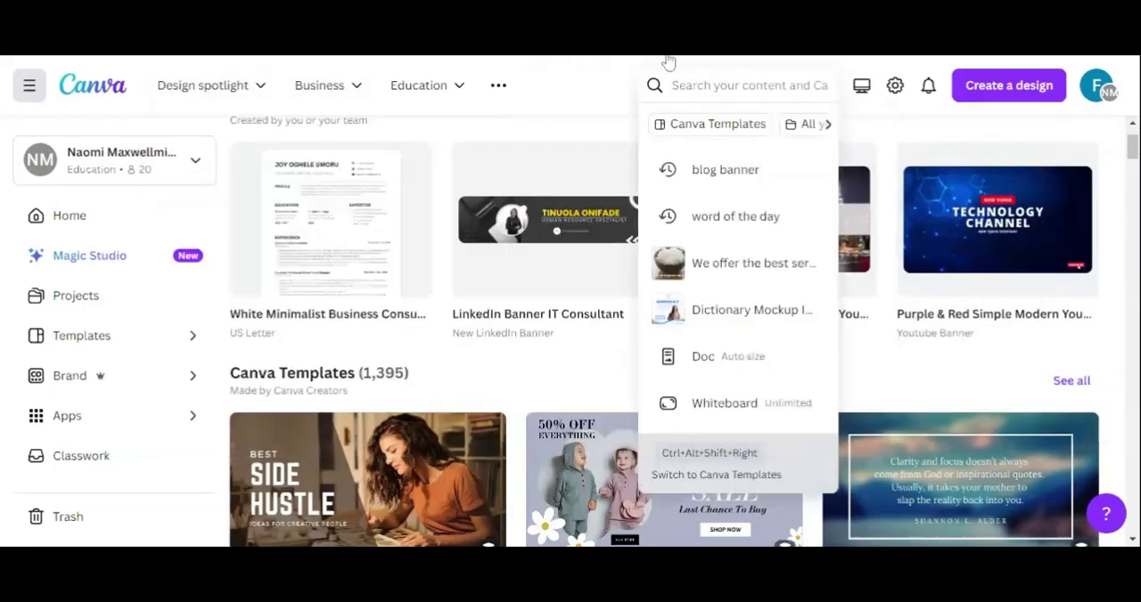
Step: Create a new Blog Banner design sized 2240 × 1260 px by searching the design types for "blog banner"
{"action": "left_click", "coordinate": [1006, 96]}
{"action": "left_click", "coordinate": [1005, 96]}
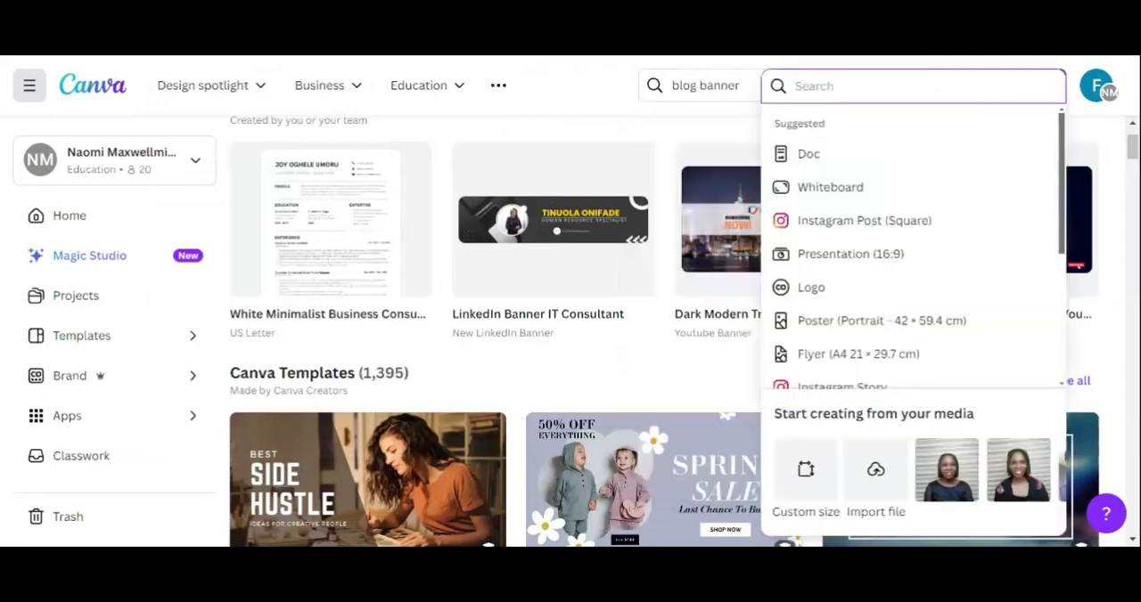
{"action": "type", "text": "blog"}
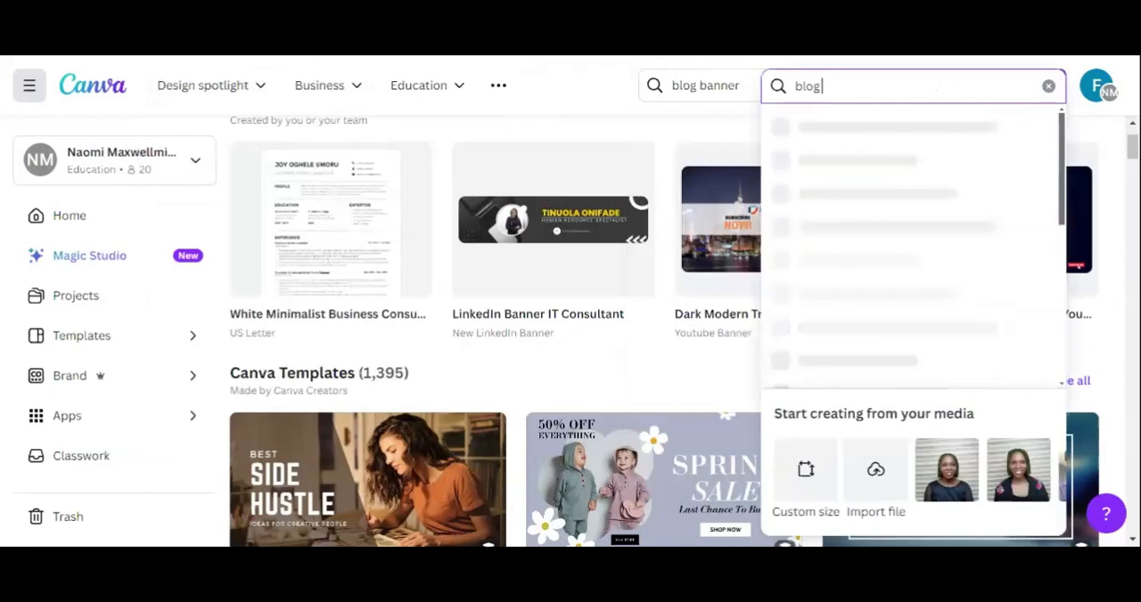
{"action": "type", "text": " banner"}
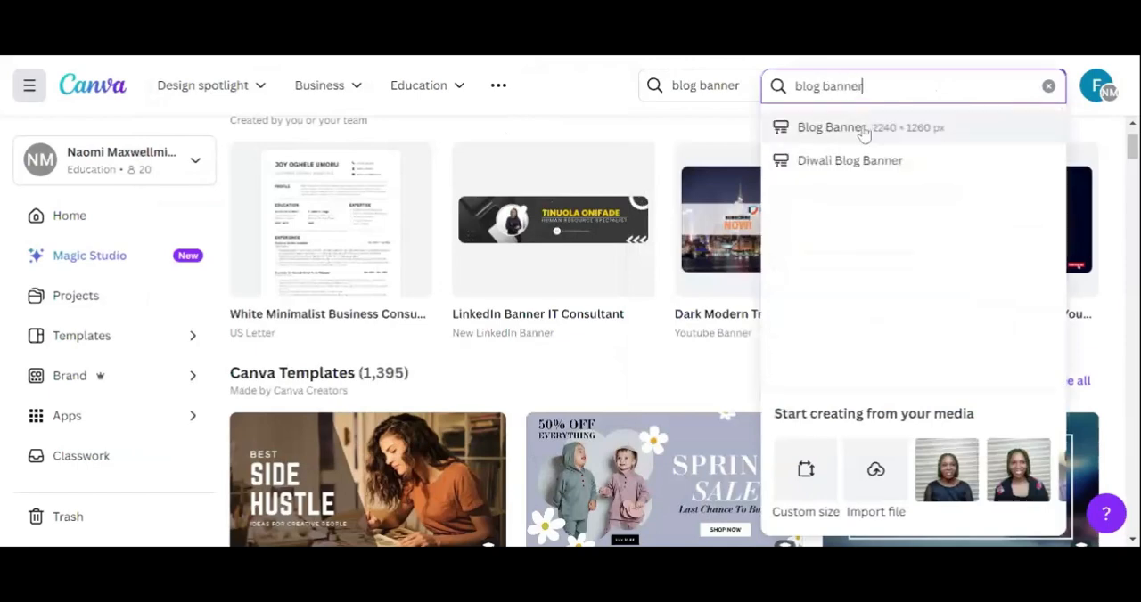
{"action": "left_click", "coordinate": [863, 131]}
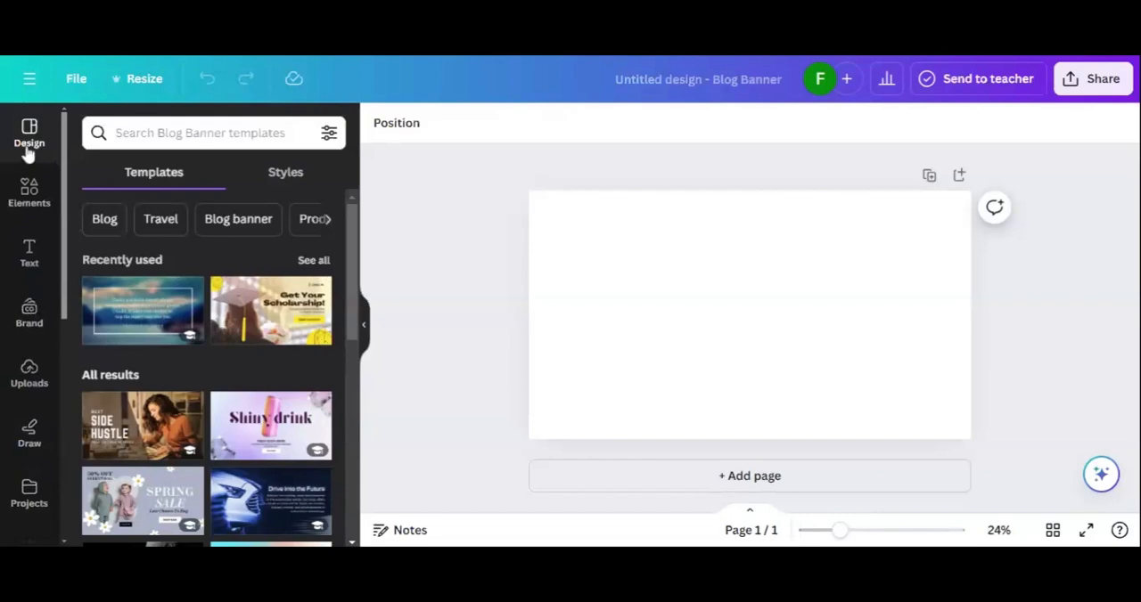
Step: Filter the templates by "Blog banner" and apply the green and brown "We are Business Marketing" template to the page
{"action": "left_click", "coordinate": [221, 225]}
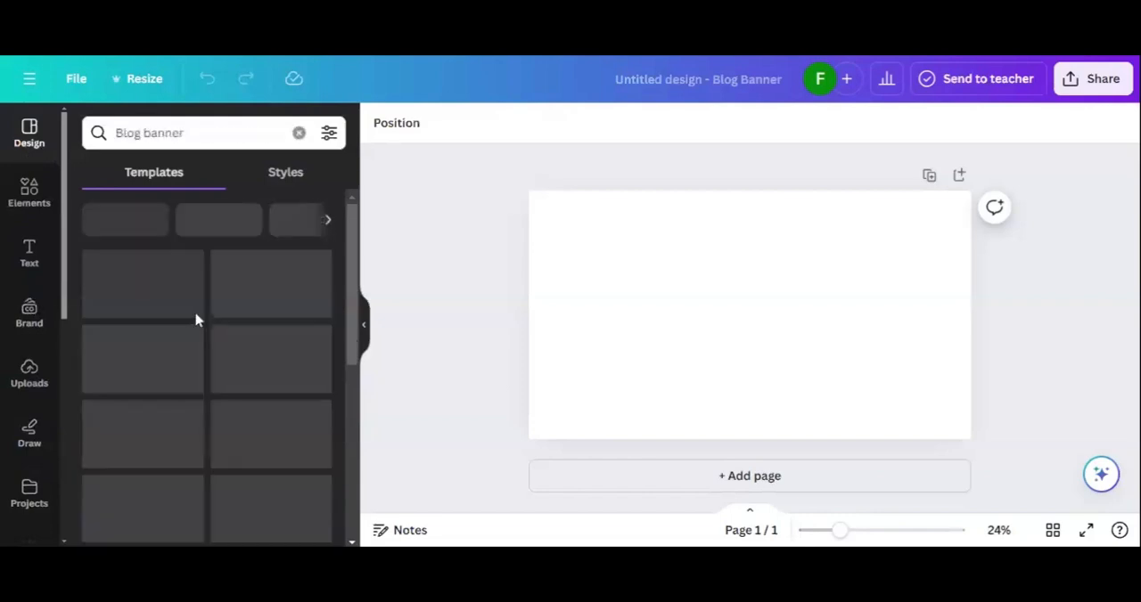
{"action": "scroll", "coordinate": [154, 297], "scroll_direction": "down", "scroll_amount": 2}
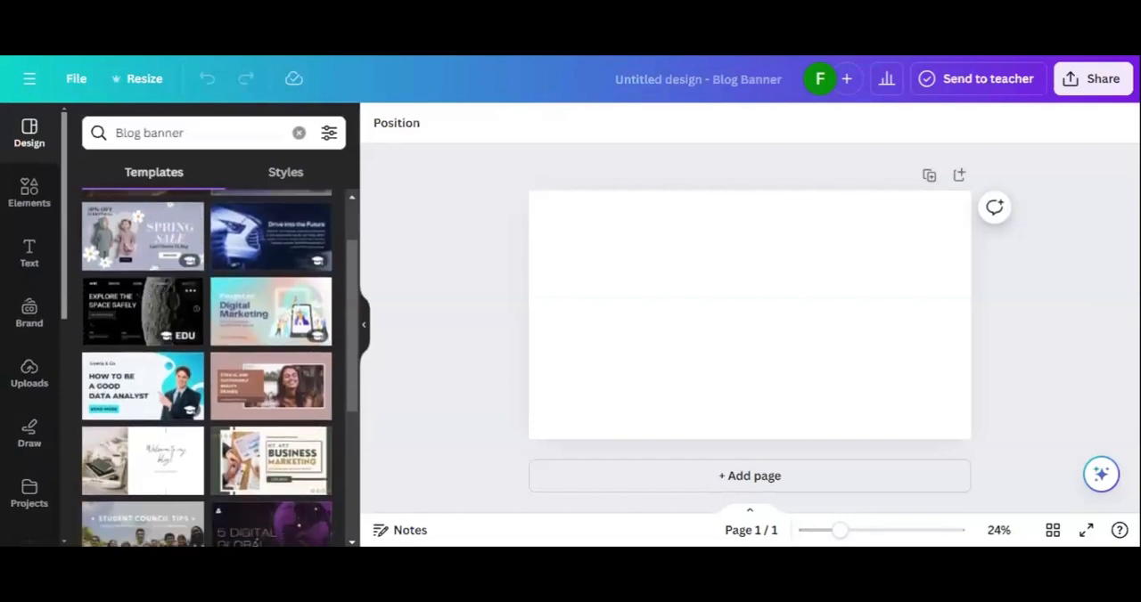
{"action": "scroll", "coordinate": [153, 297], "scroll_direction": "down", "scroll_amount": 2}
{"action": "scroll", "coordinate": [163, 269], "scroll_direction": "down", "scroll_amount": 2}
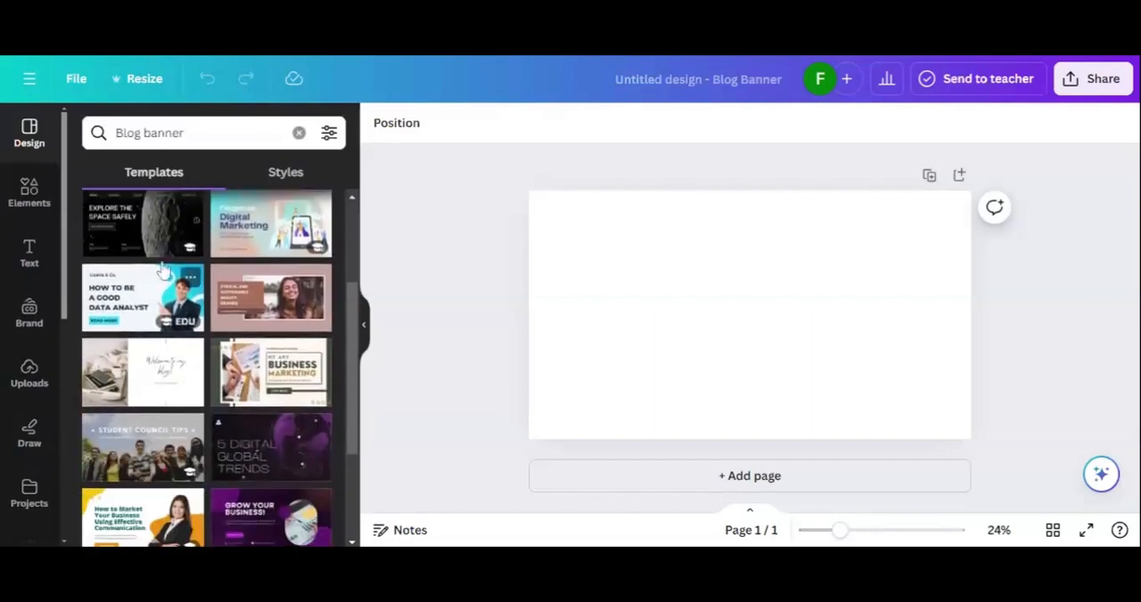
{"action": "left_click", "coordinate": [260, 360]}
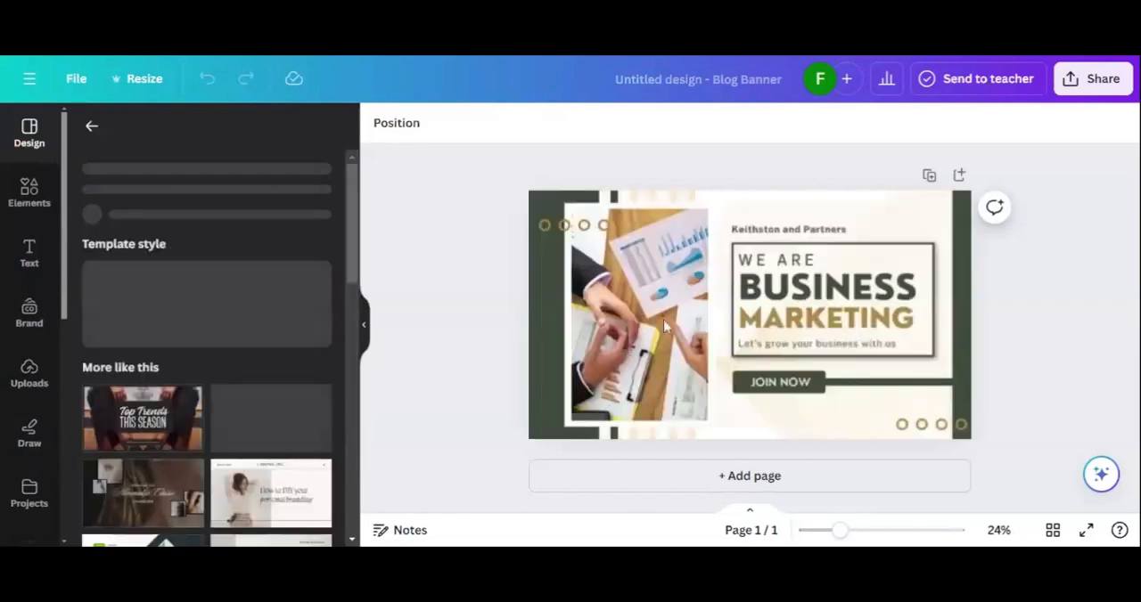
{"action": "left_click", "coordinate": [796, 289]}
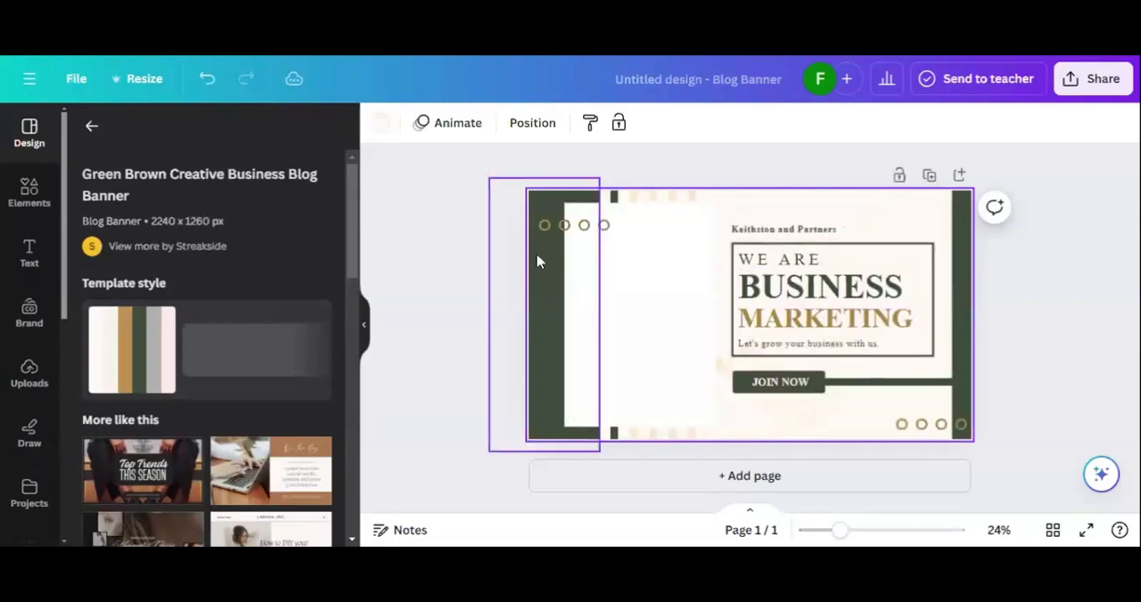
{"action": "left_click", "coordinate": [469, 264]}
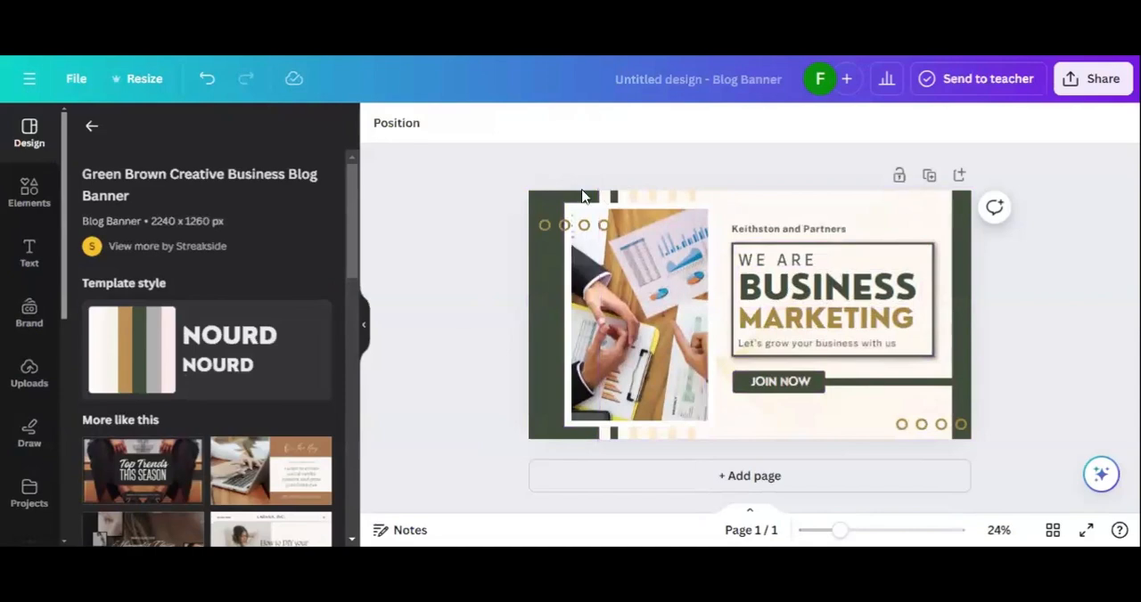
Step: Return to the template list, undo the applied template and clear the template search
{"action": "left_click", "coordinate": [95, 128]}
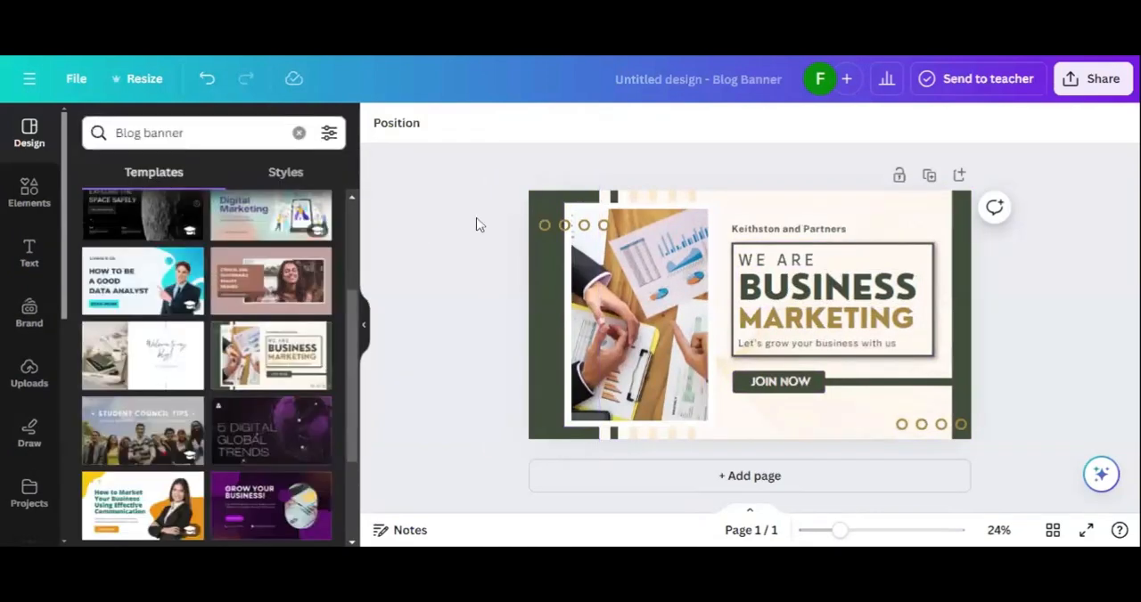
{"action": "left_click", "coordinate": [206, 78]}
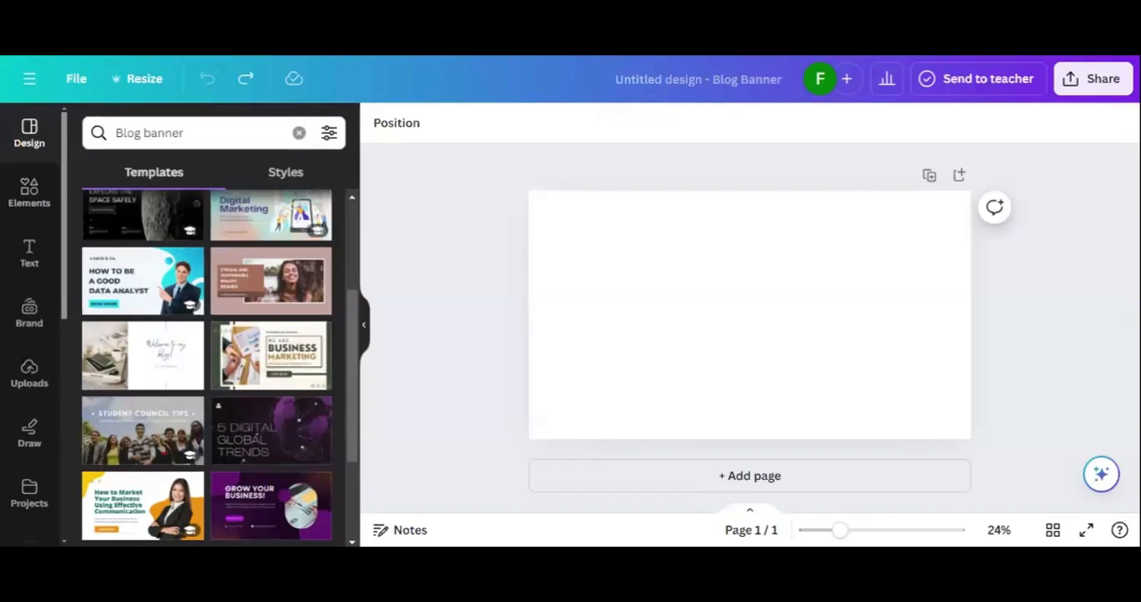
{"action": "triple_click", "coordinate": [150, 133]}
{"action": "key", "text": "BackSpace"}
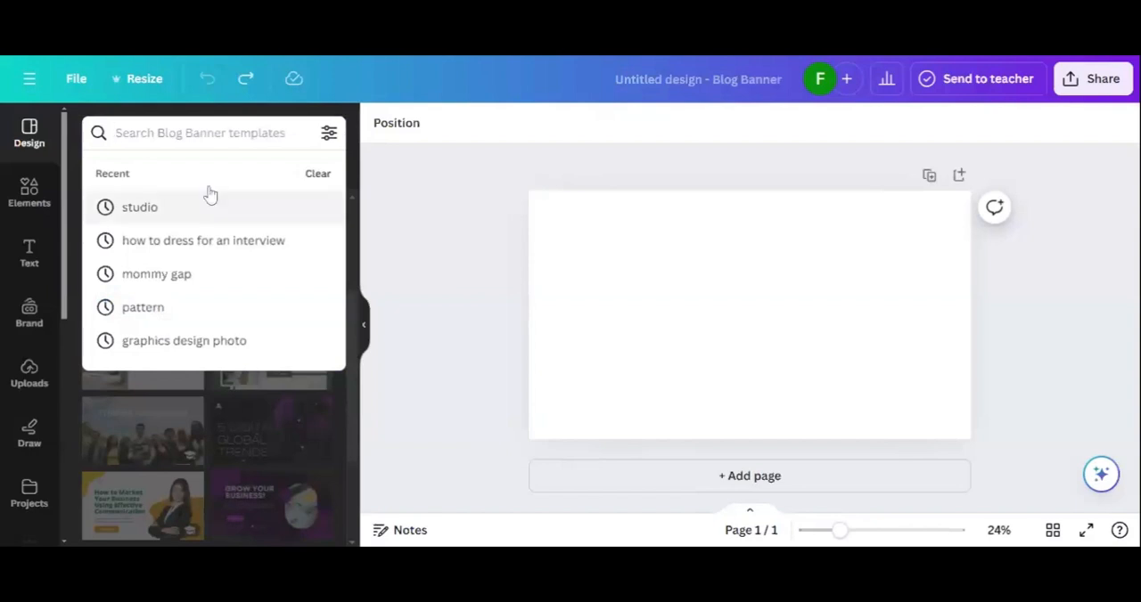
Step: Search the elements for "rice" and limit the results to photos
{"action": "left_click", "coordinate": [29, 203]}
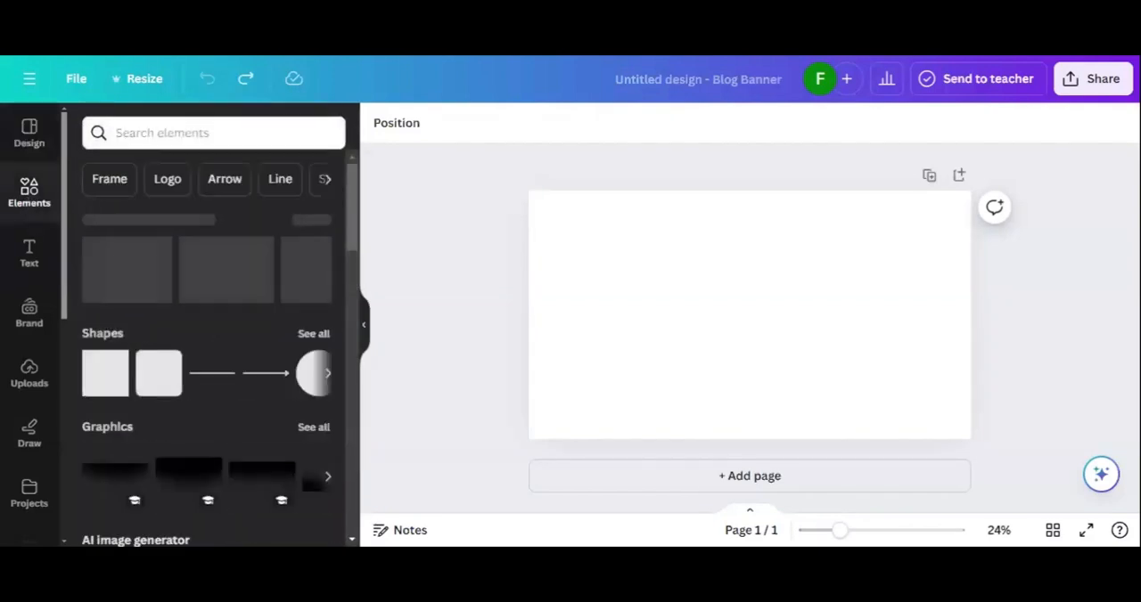
{"action": "left_click", "coordinate": [178, 132]}
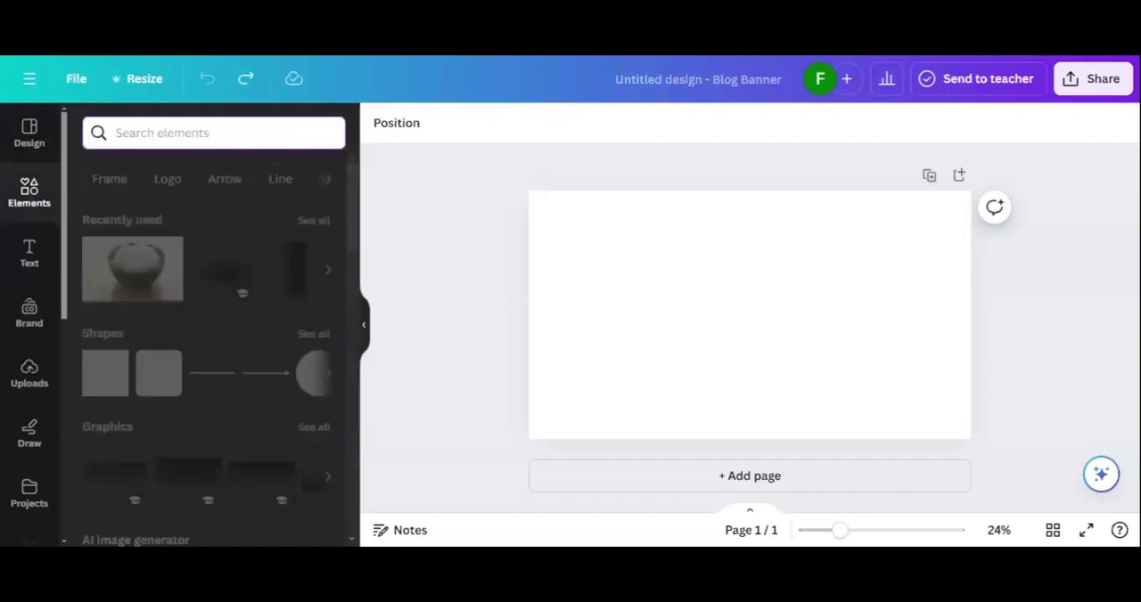
{"action": "type", "text": "rice"}
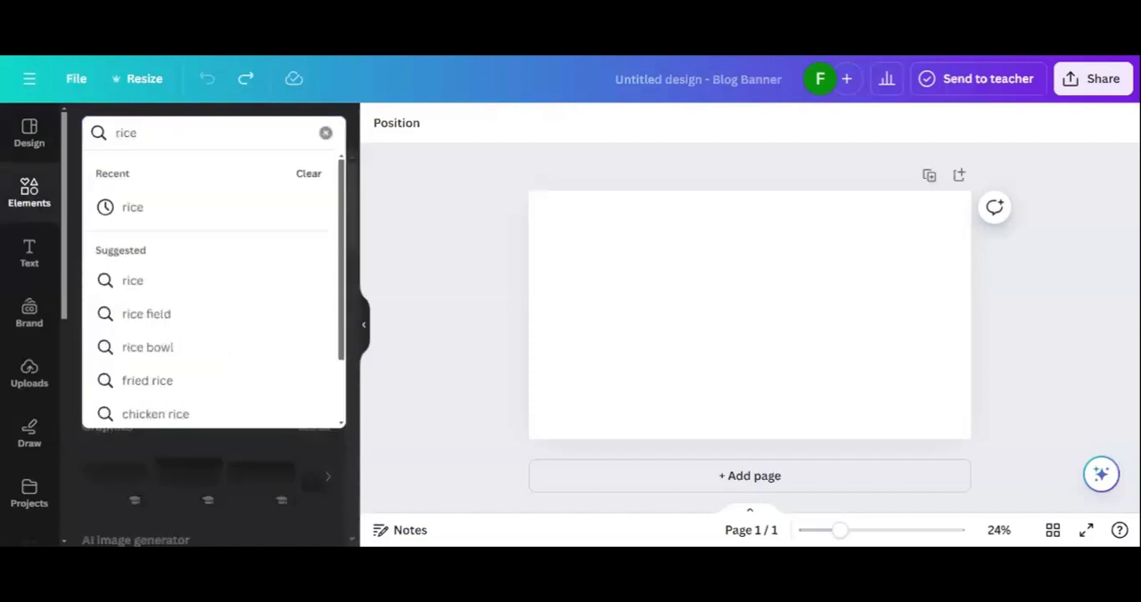
{"action": "key", "text": "Return"}
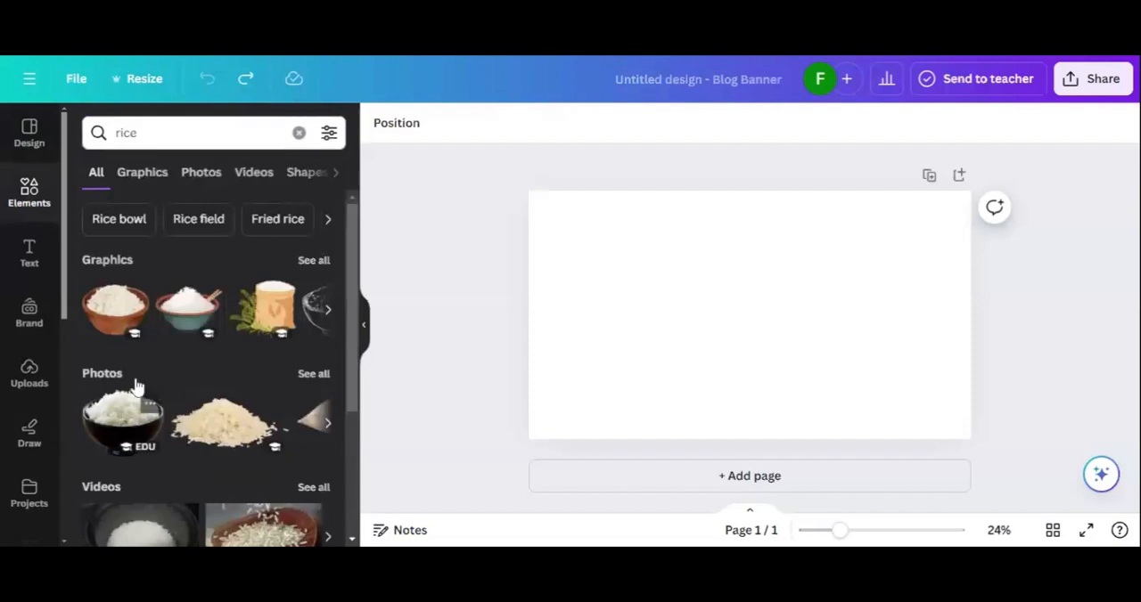
{"action": "left_click", "coordinate": [198, 174]}
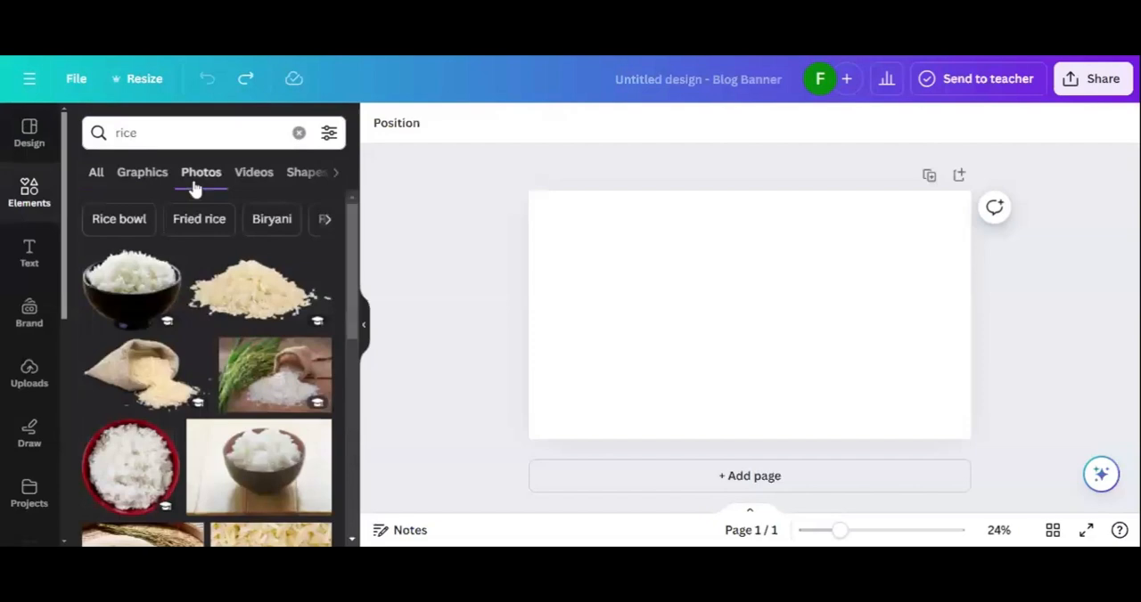
Step: Try the photo of a fried rice plate as the page background and delete it again
{"action": "scroll", "coordinate": [170, 339], "scroll_direction": "down", "scroll_amount": 4}
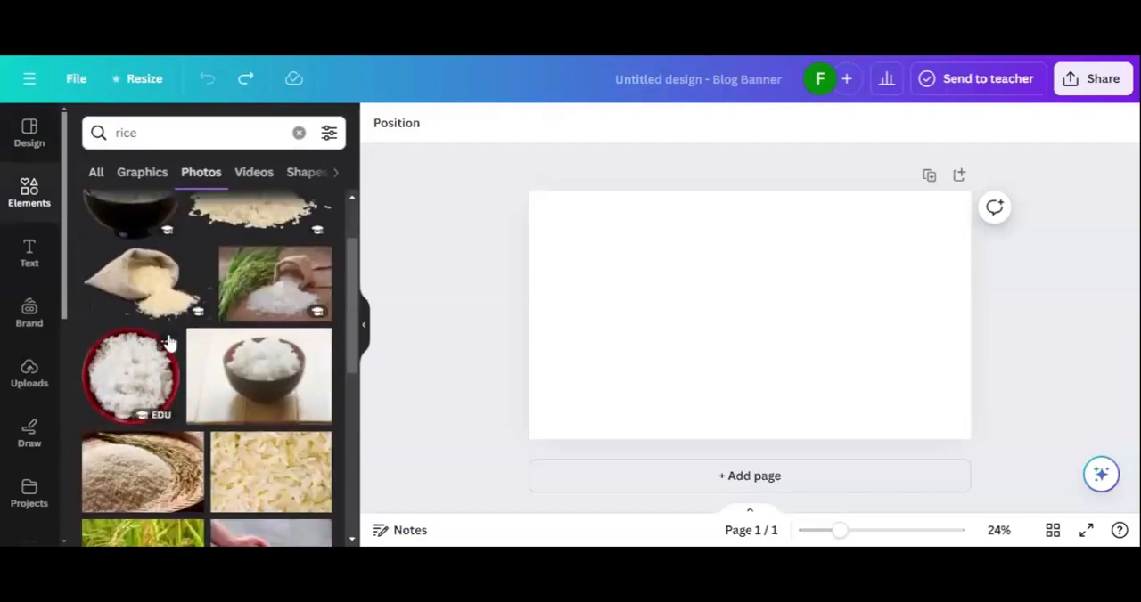
{"action": "scroll", "coordinate": [169, 339], "scroll_direction": "down", "scroll_amount": 5}
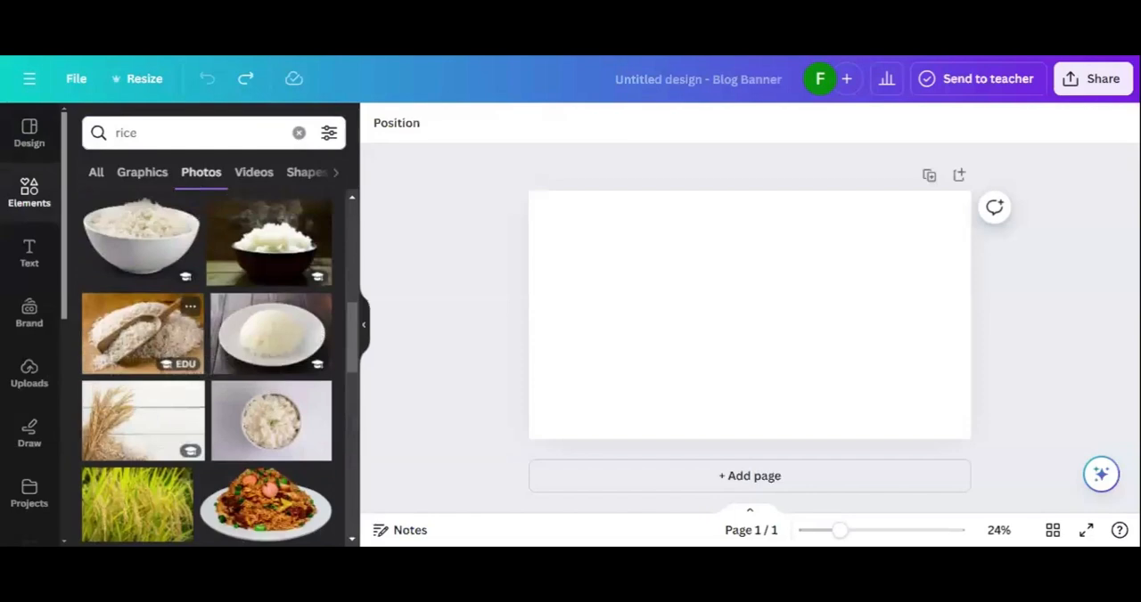
{"action": "scroll", "coordinate": [150, 404], "scroll_direction": "down", "scroll_amount": 3}
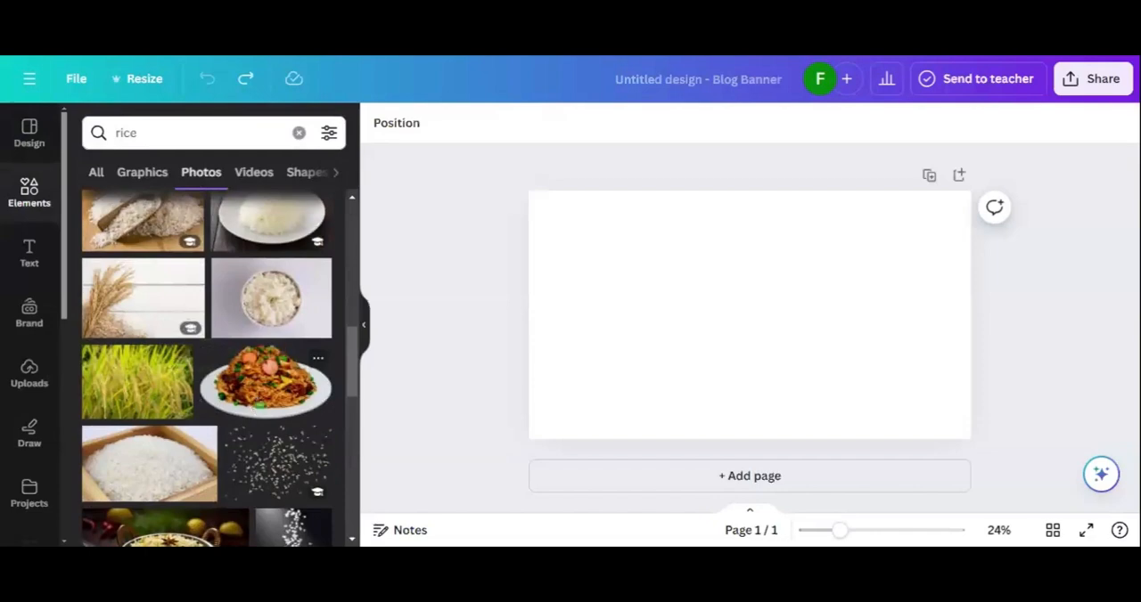
{"action": "left_click", "coordinate": [259, 406]}
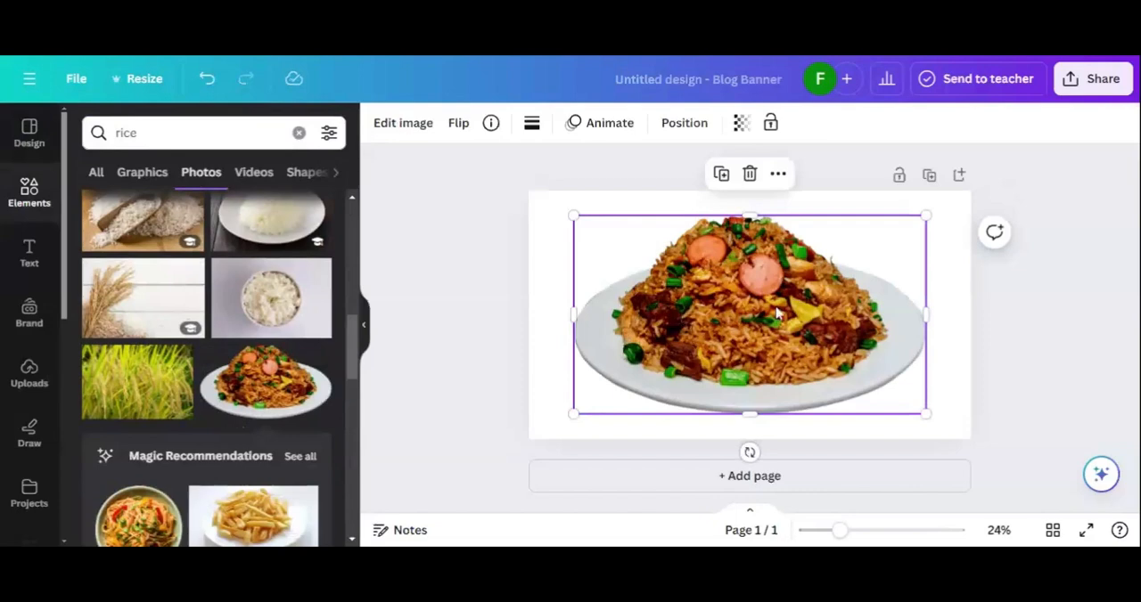
{"action": "left_click_drag", "start_coordinate": [736, 316], "coordinate": [736, 287]}
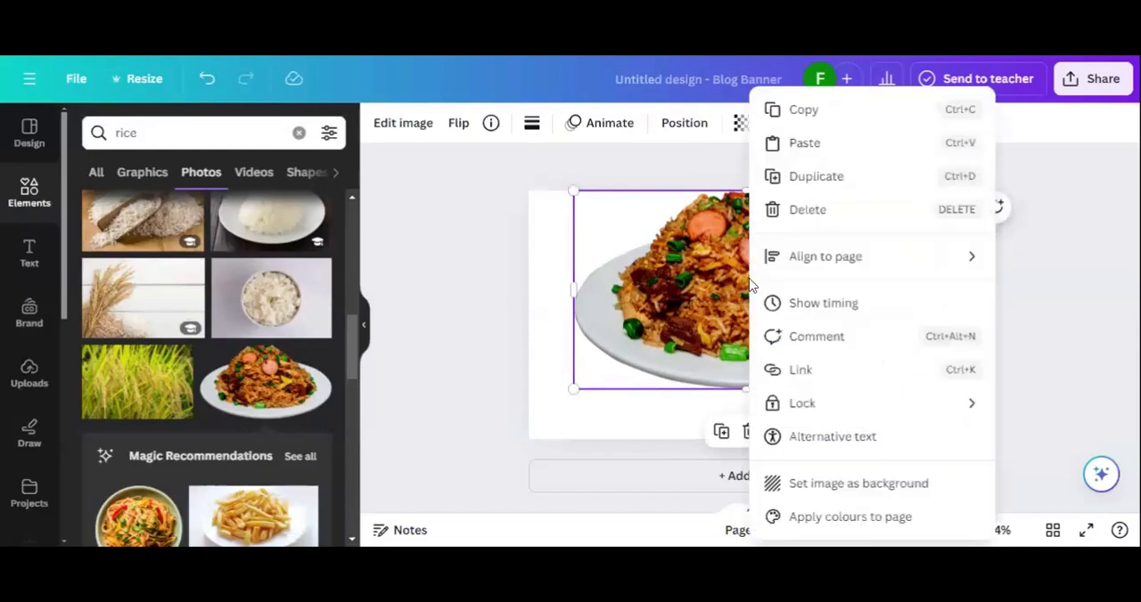
{"action": "right_click", "coordinate": [750, 284]}
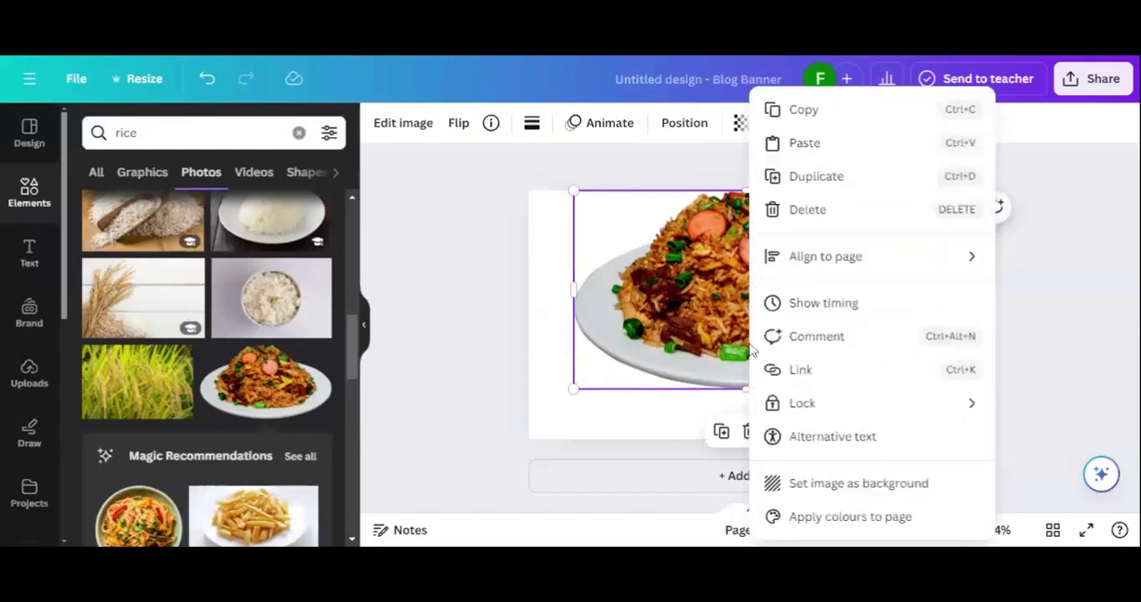
{"action": "left_click", "coordinate": [802, 486]}
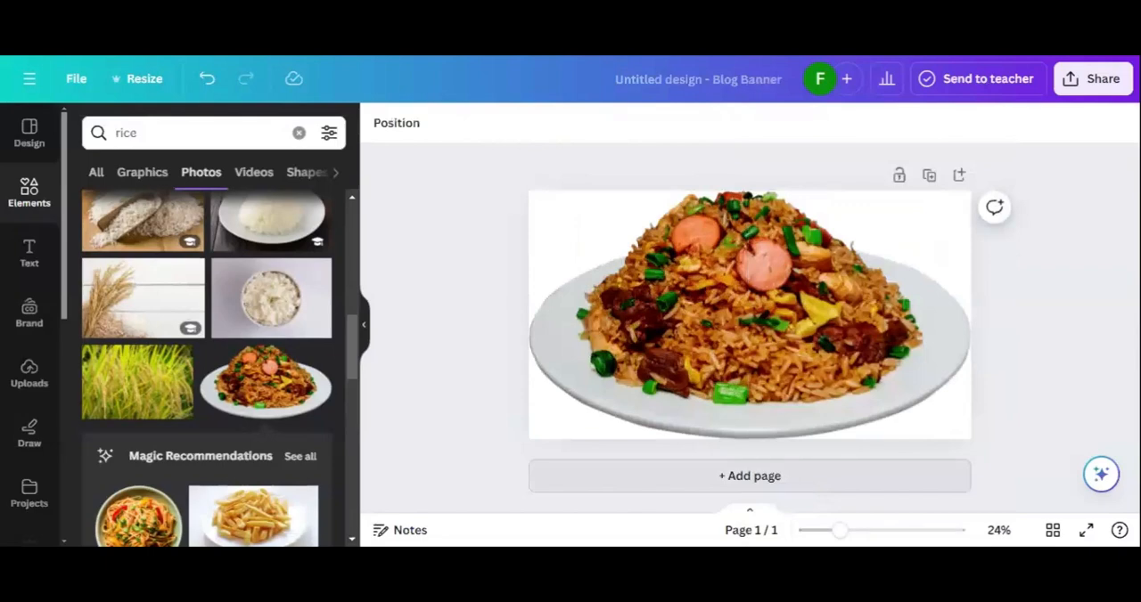
{"action": "left_click", "coordinate": [731, 348]}
{"action": "key", "text": "Delete"}
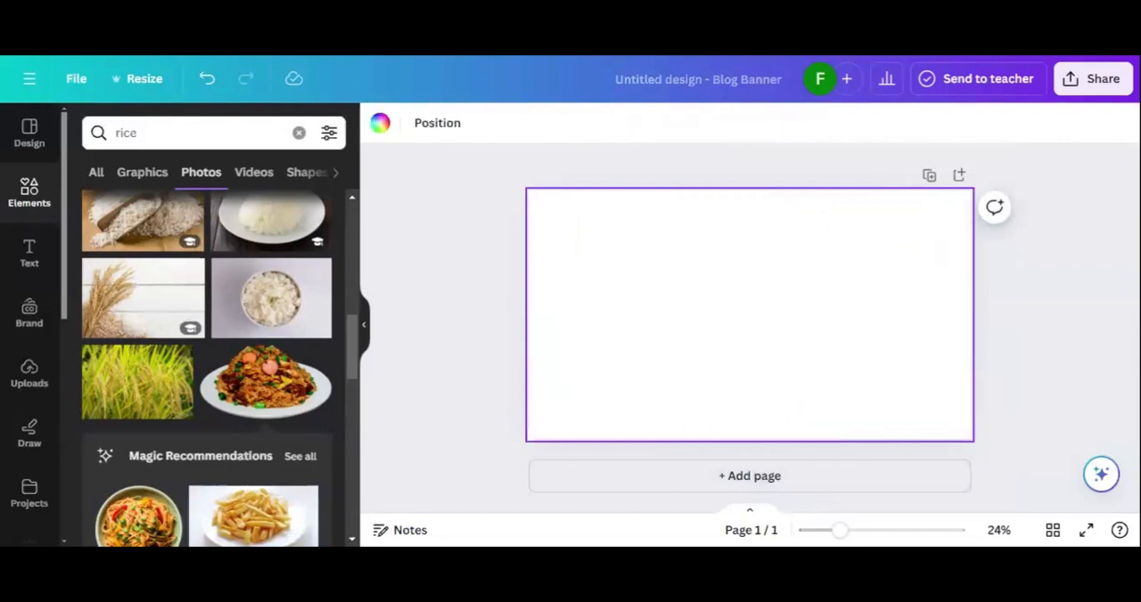
Step: Add the photo of white rice in a dark bowl on a wooden table and set it as the page background
{"action": "scroll", "coordinate": [191, 355], "scroll_direction": "down", "scroll_amount": 3}
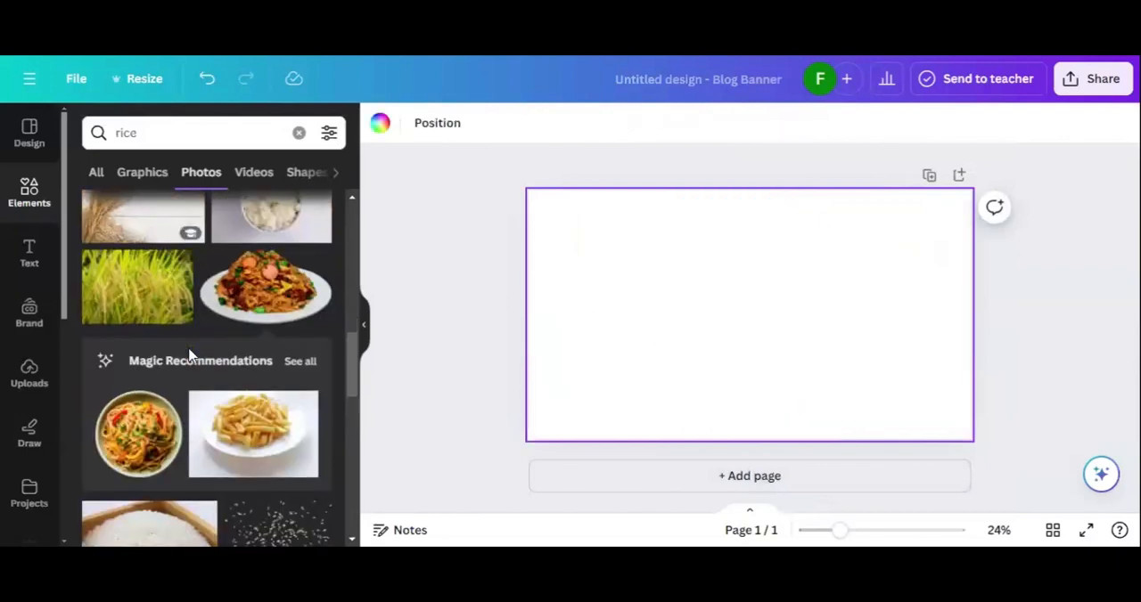
{"action": "scroll", "coordinate": [189, 356], "scroll_direction": "down", "scroll_amount": 4}
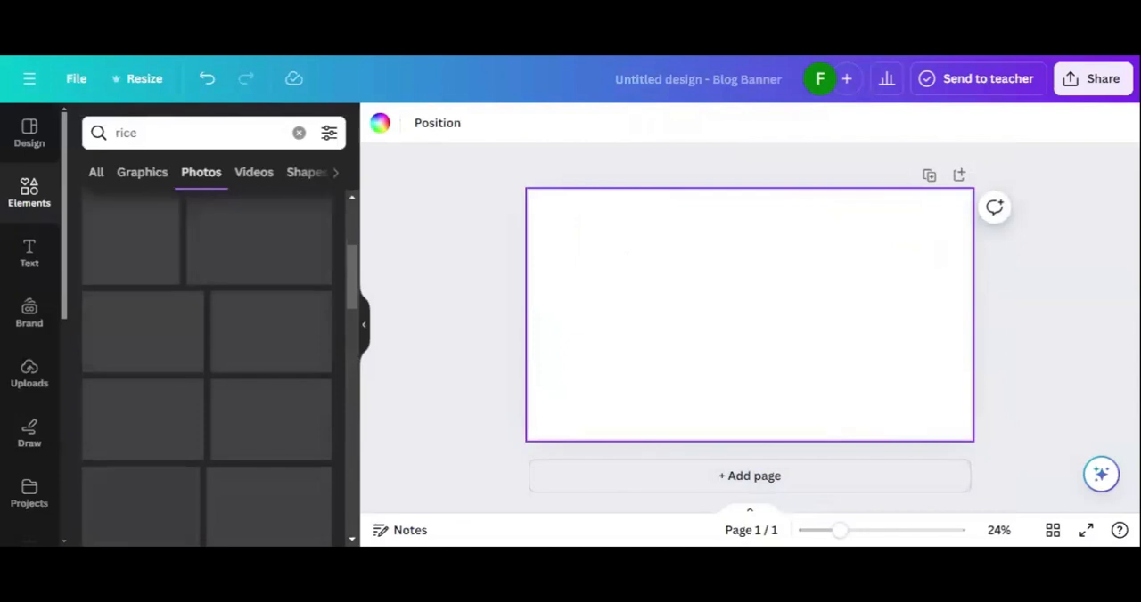
{"action": "scroll", "coordinate": [240, 335], "scroll_direction": "up", "scroll_amount": 2}
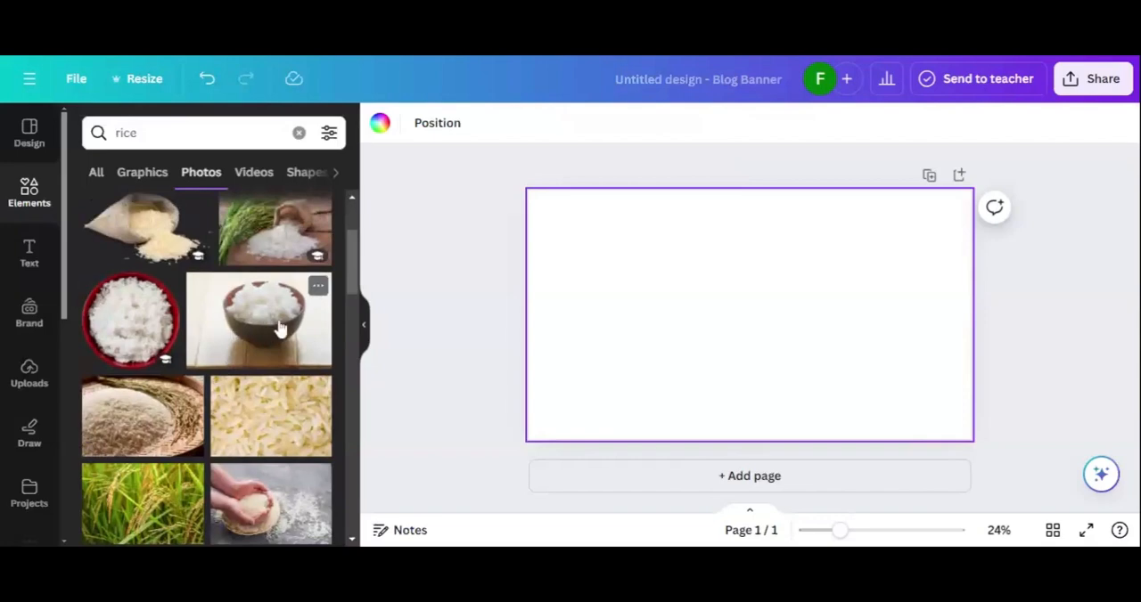
{"action": "left_click", "coordinate": [280, 325]}
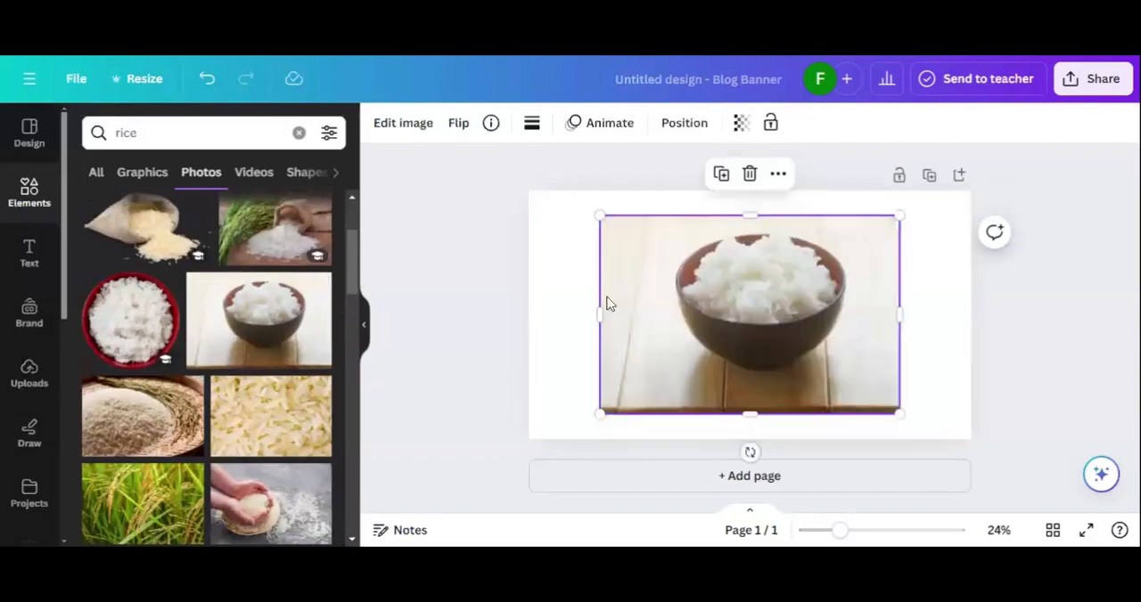
{"action": "right_click", "coordinate": [675, 314]}
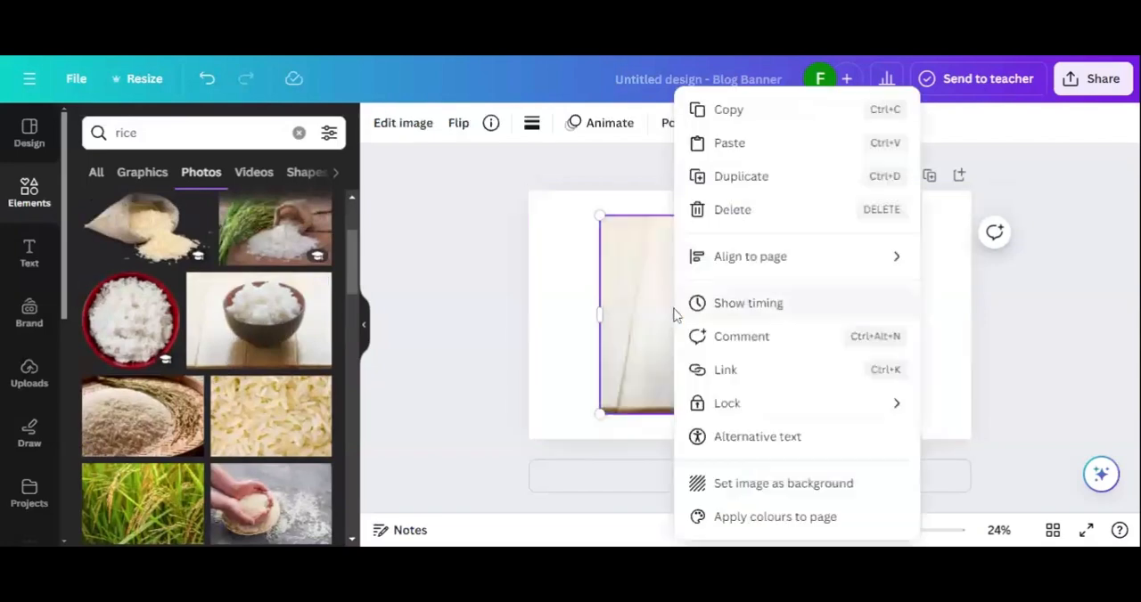
{"action": "left_click", "coordinate": [718, 488]}
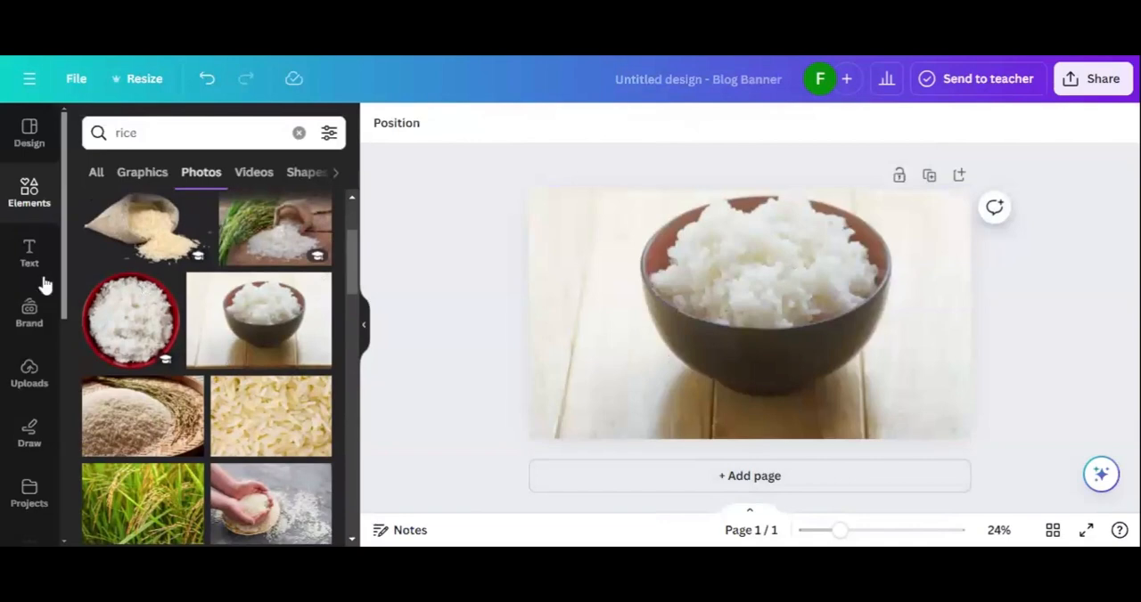
Step: Add a heading to the banner with the text "We offer the best service for food"
{"action": "left_click", "coordinate": [30, 254]}
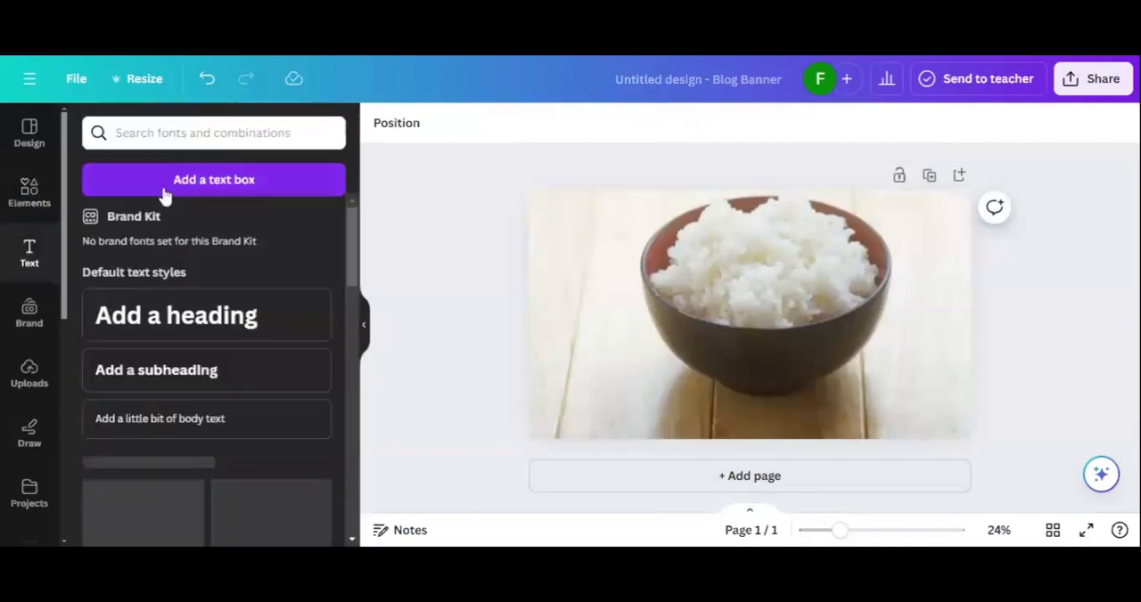
{"action": "left_click", "coordinate": [147, 308]}
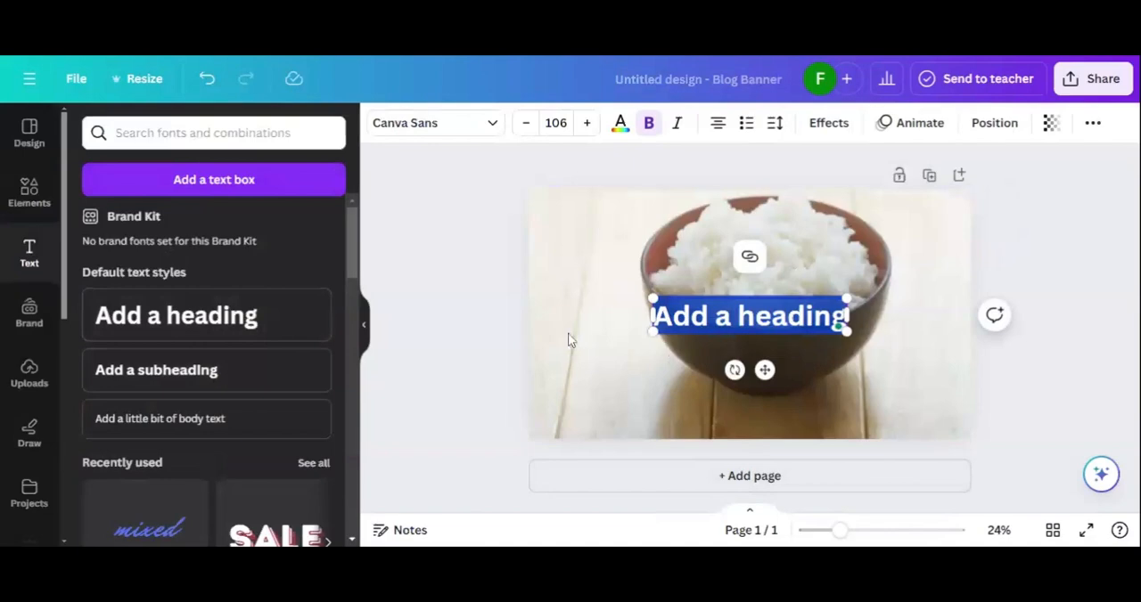
{"action": "type", "text": "We"}
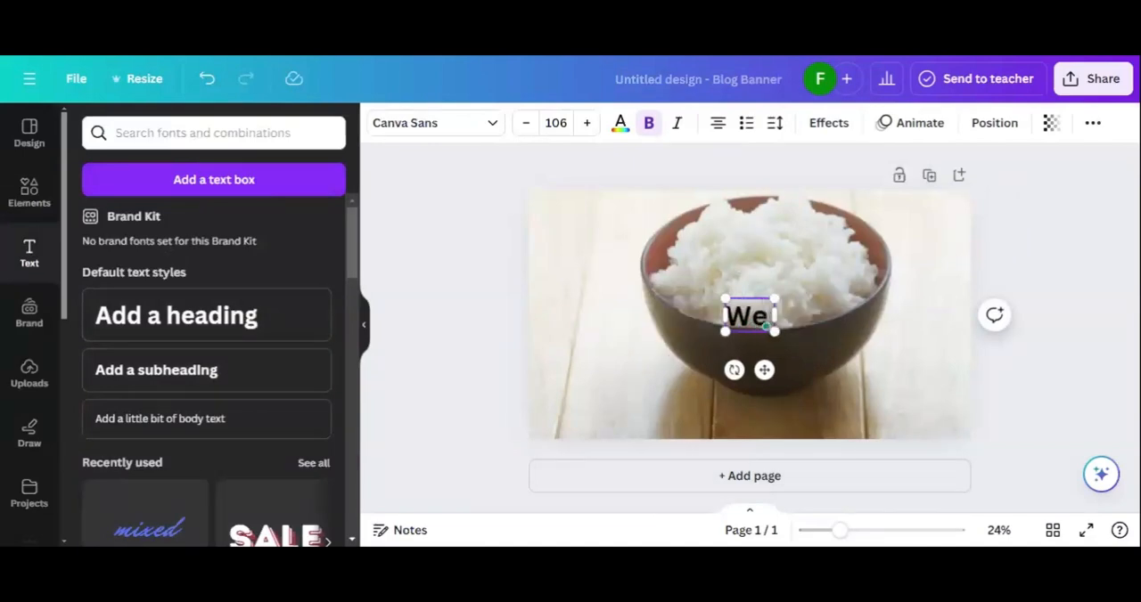
{"action": "type", "text": " offer the best"}
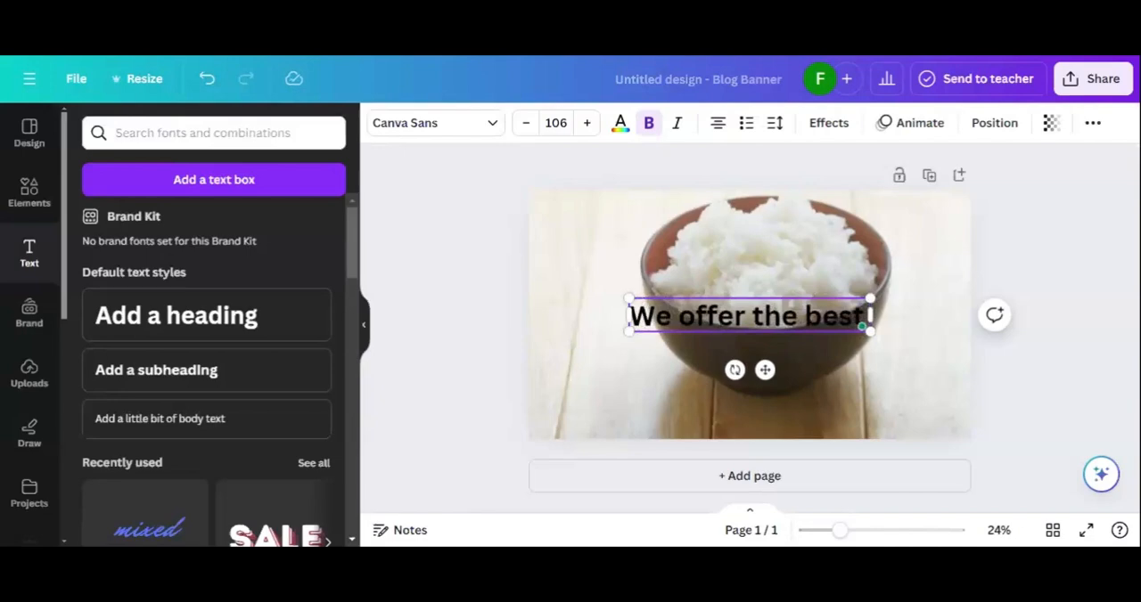
{"action": "type", "text": " service"}
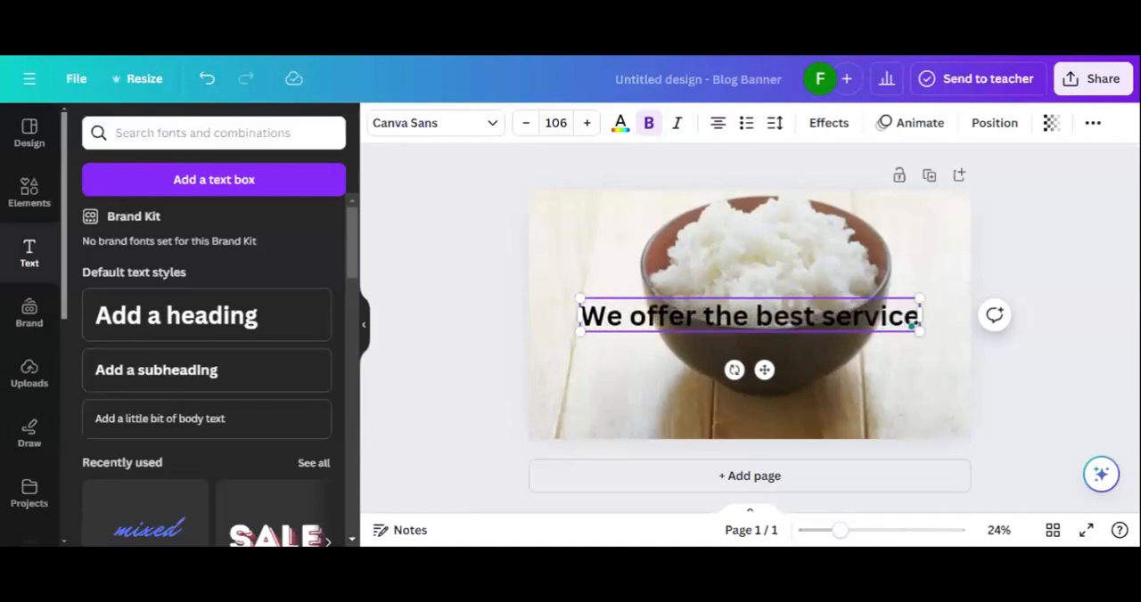
{"action": "type", "text": " for food"}
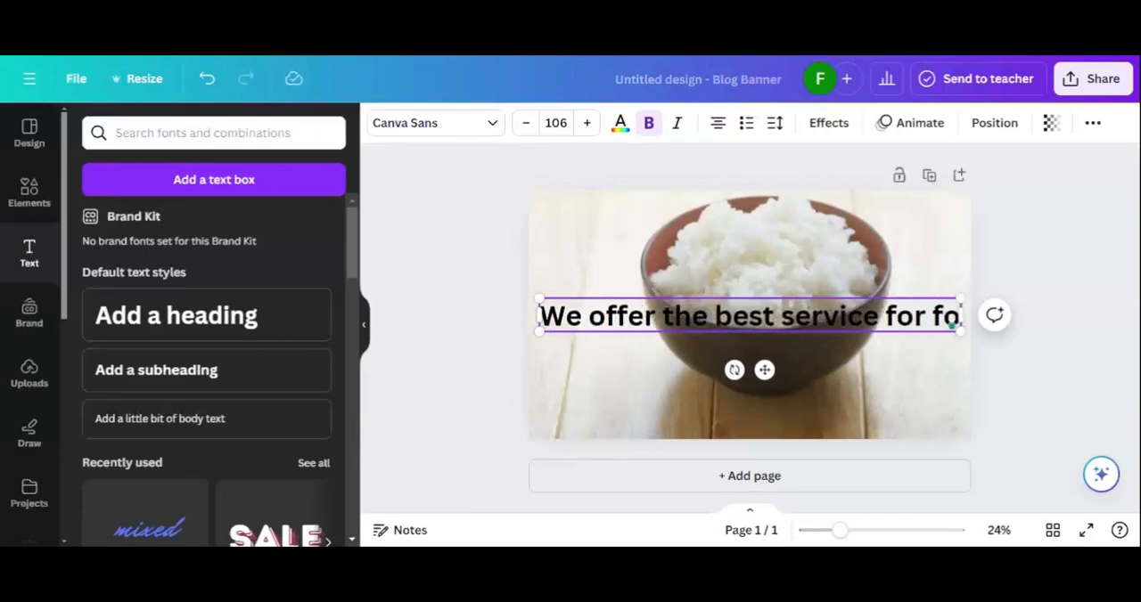
Step: Reword the heading to "We offer the best food service" and finish editing the text
{"action": "key", "text": "BackSpace"}
{"action": "key", "text": "BackSpace"}
{"action": "key", "text": "BackSpace"}
{"action": "key", "text": "BackSpace"}
{"action": "key", "text": "BackSpace"}
{"action": "key", "text": "BackSpace"}
{"action": "key", "text": "BackSpace"}
{"action": "key", "text": "BackSpace"}
{"action": "key", "text": "BackSpace"}
{"action": "key", "text": "BackSpace"}
{"action": "key", "text": "BackSpace"}
{"action": "key", "text": "BackSpace"}
{"action": "key", "text": "BackSpace"}
{"action": "key", "text": "BackSpace"}
{"action": "key", "text": "BackSpace"}
{"action": "key", "text": "BackSpace"}
{"action": "key", "text": "BackSpace"}
{"action": "key", "text": "BackSpace"}
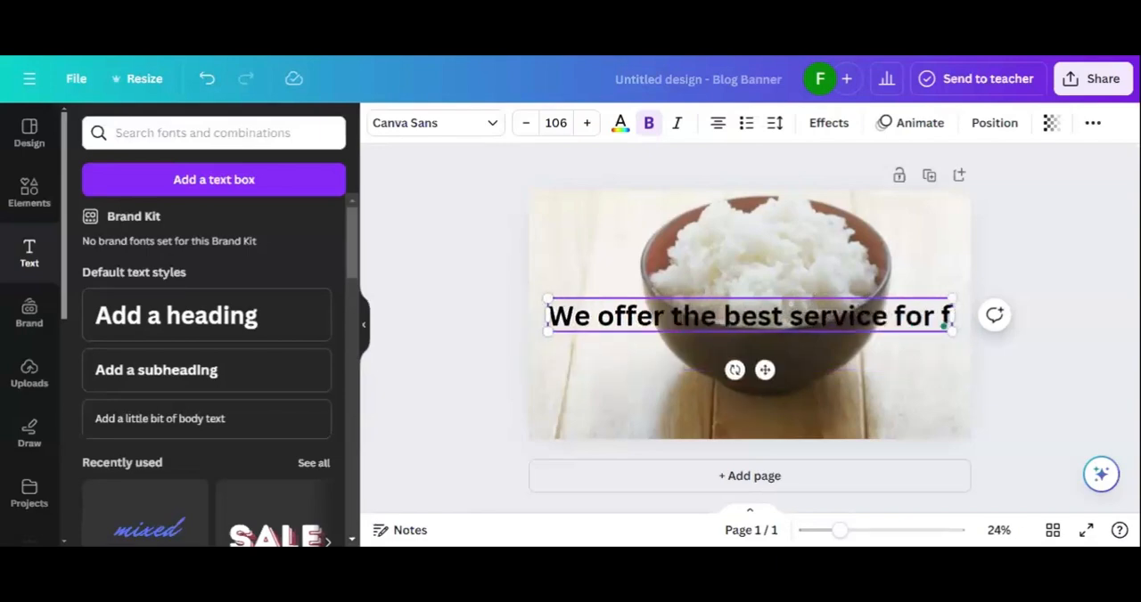
{"action": "key", "text": "BackSpace"}
{"action": "key", "text": "BackSpace"}
{"action": "key", "text": "BackSpace"}
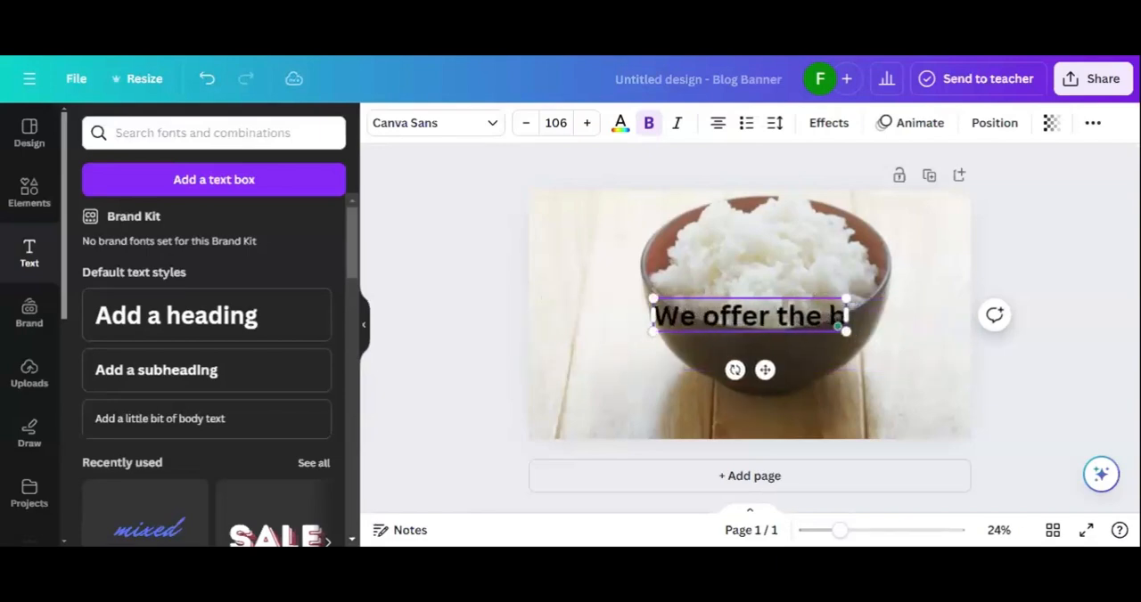
{"action": "type", "text": "best food"}
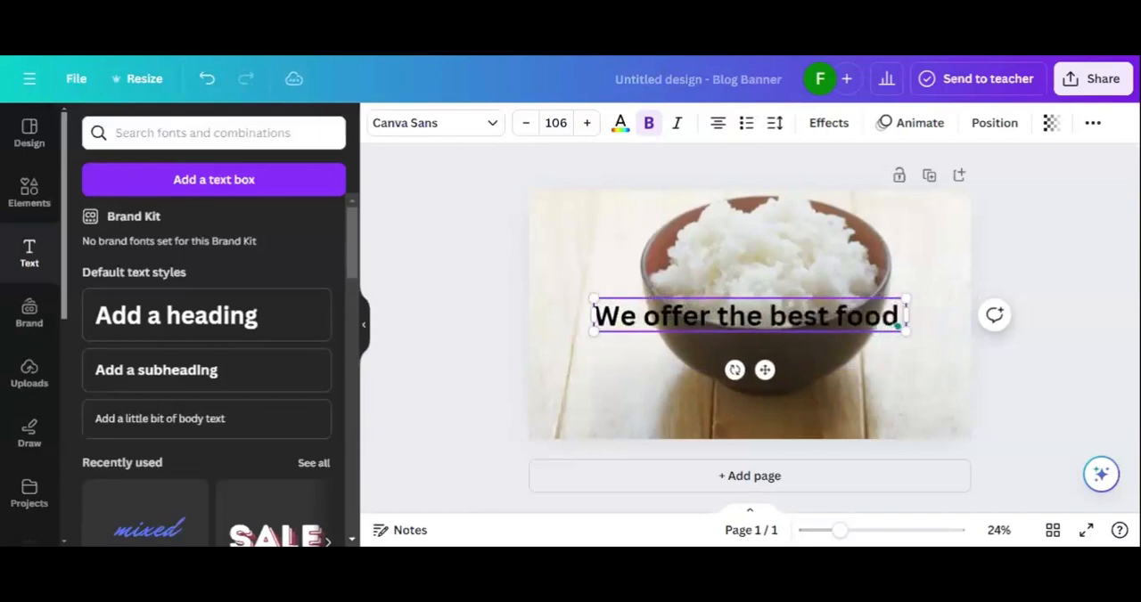
{"action": "type", "text": " serci"}
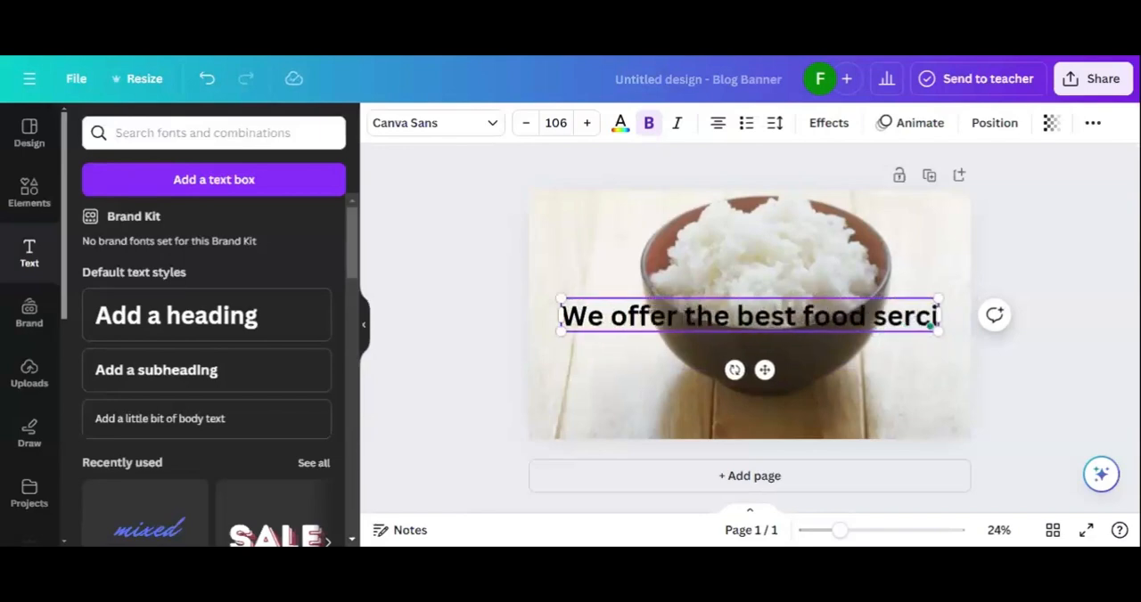
{"action": "key", "text": "BackSpace"}
{"action": "key", "text": "BackSpace"}
{"action": "type", "text": "vice"}
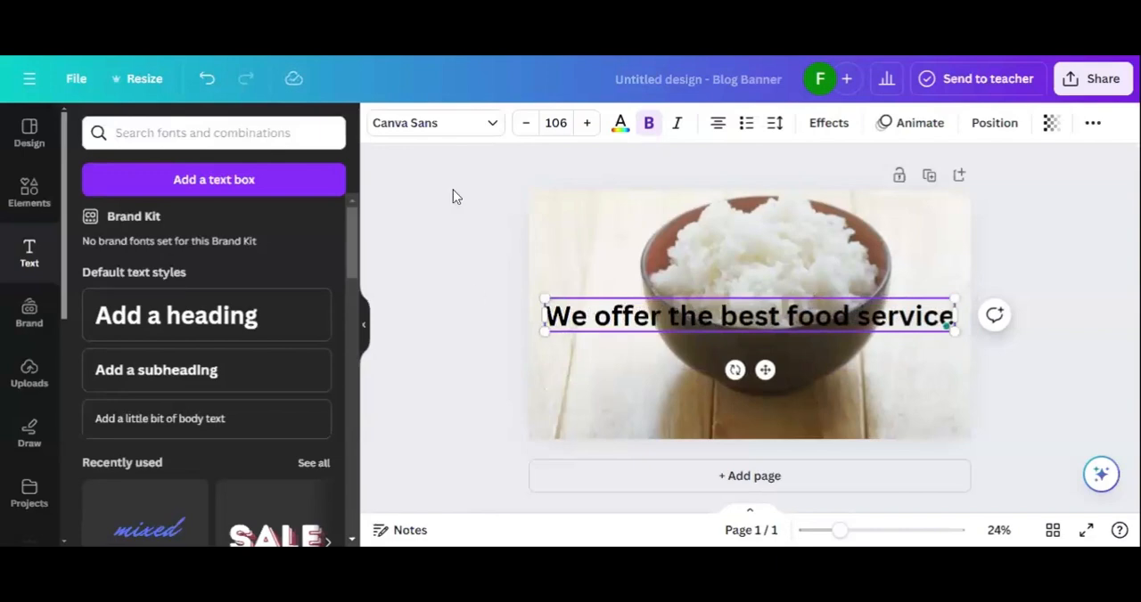
{"action": "left_click", "coordinate": [477, 336]}
Step: Move the heading below the rice bowl, shrink it to font size 85.2 and centre it horizontally on the page
{"action": "left_click_drag", "start_coordinate": [620, 339], "coordinate": [627, 412]}
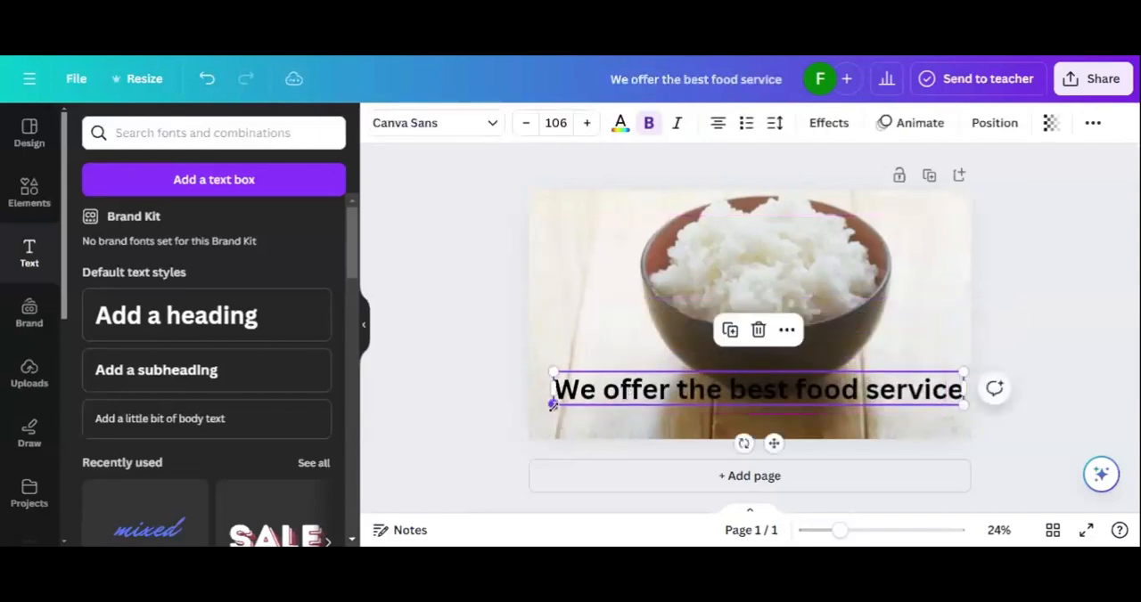
{"action": "left_click_drag", "start_coordinate": [554, 412], "coordinate": [655, 411]}
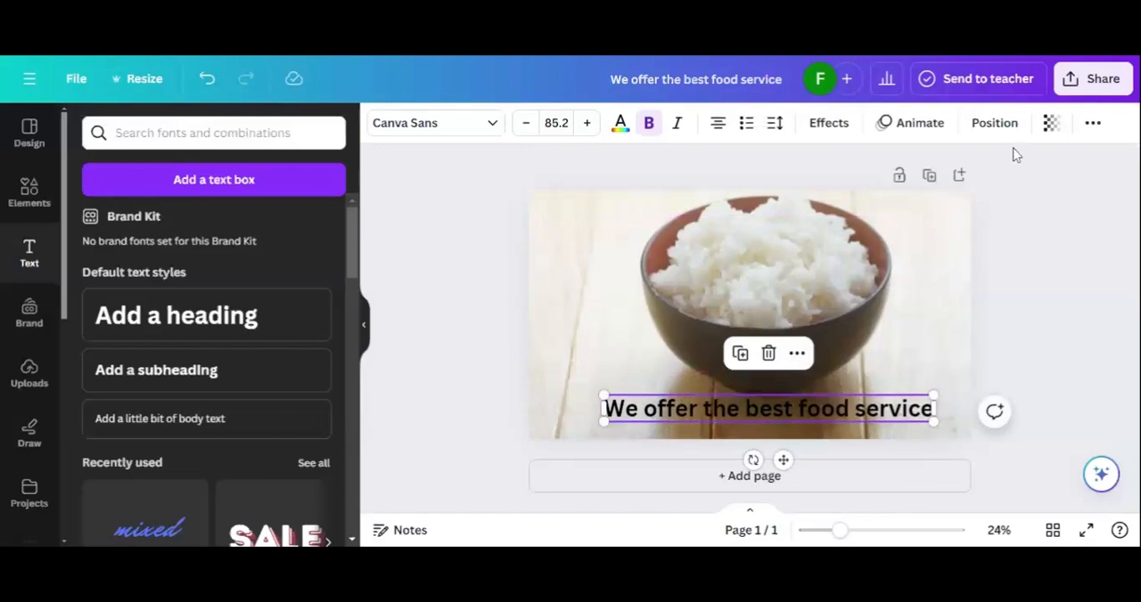
{"action": "left_click", "coordinate": [989, 127]}
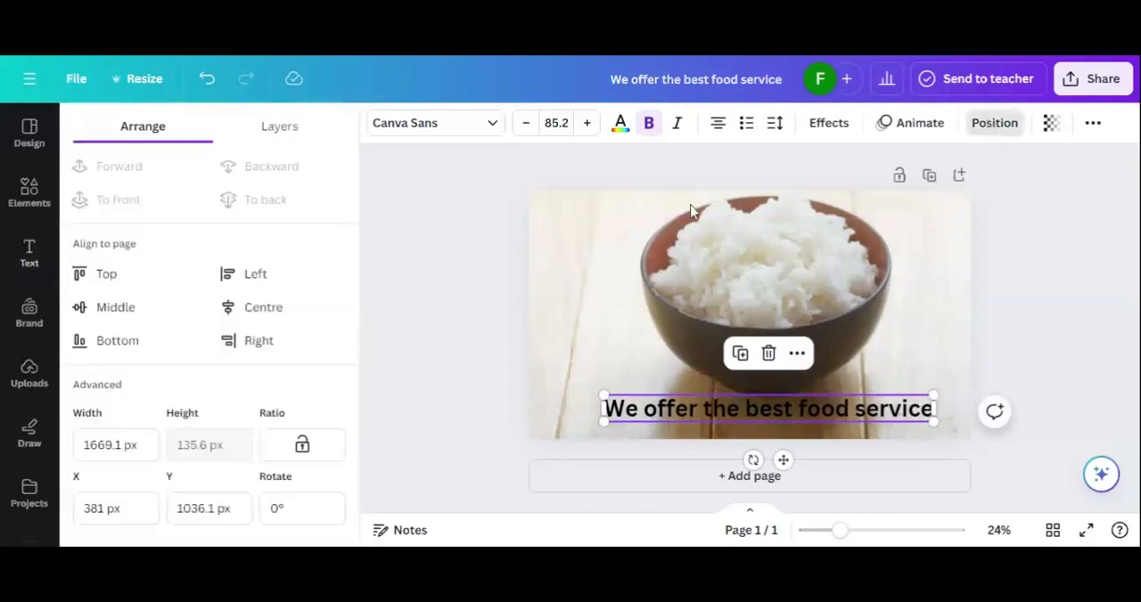
{"action": "left_click", "coordinate": [238, 309]}
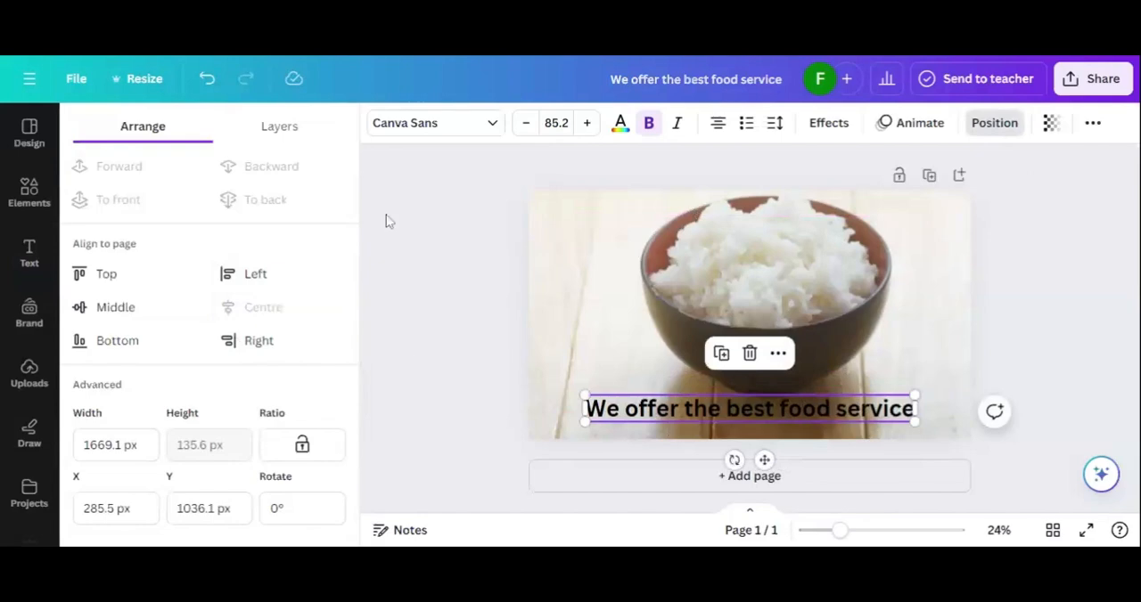
Step: Change the heading's font to Cooper Hewitt
{"action": "left_click", "coordinate": [473, 132]}
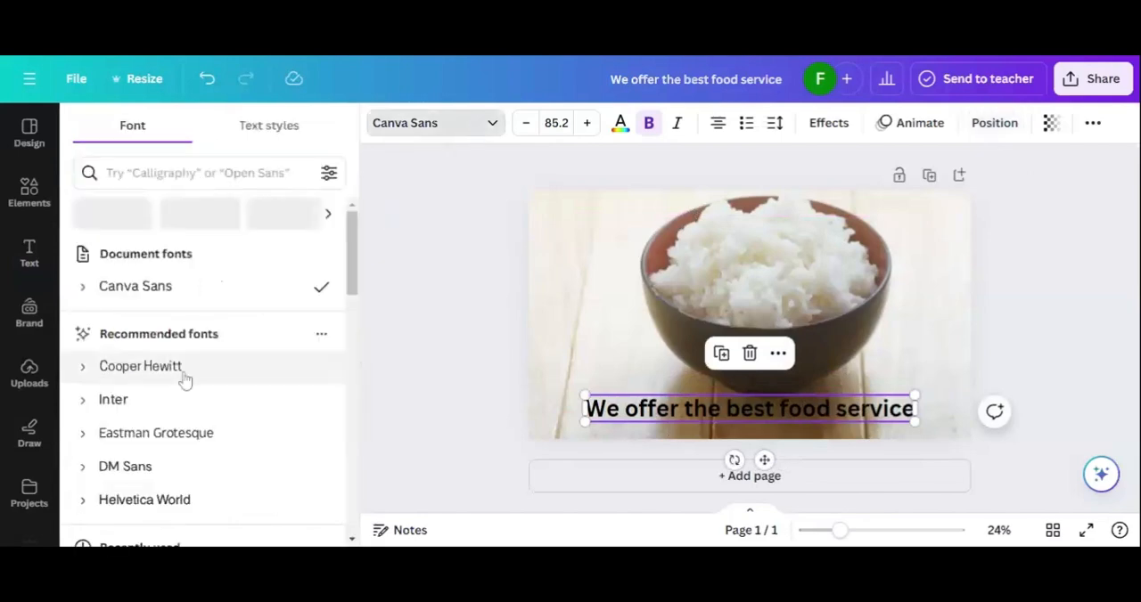
{"action": "scroll", "coordinate": [183, 378], "scroll_direction": "down", "scroll_amount": 1}
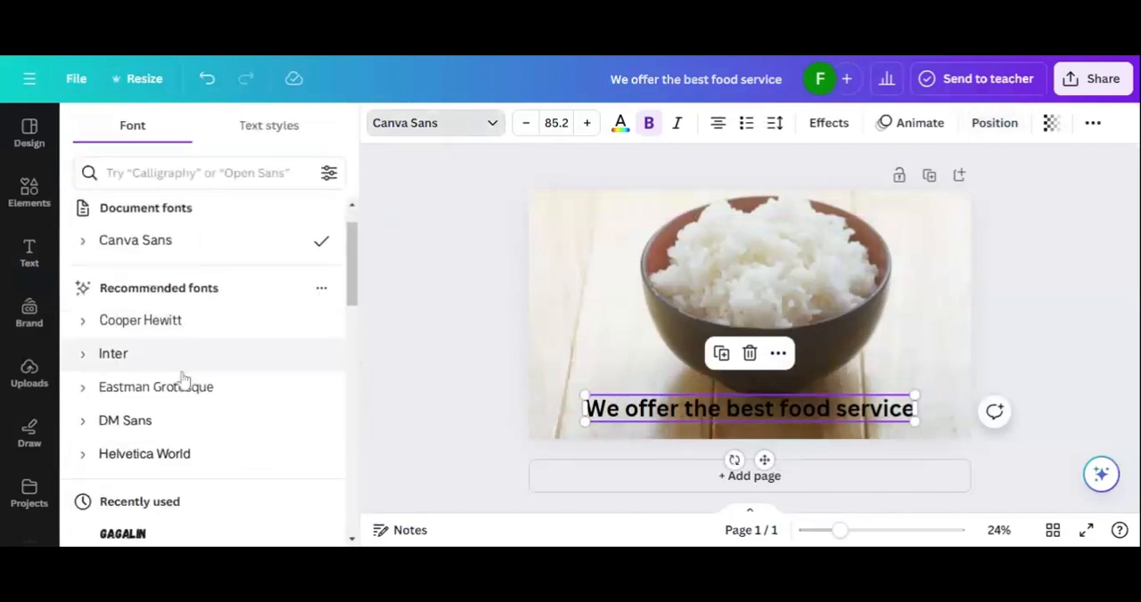
{"action": "left_click", "coordinate": [151, 309]}
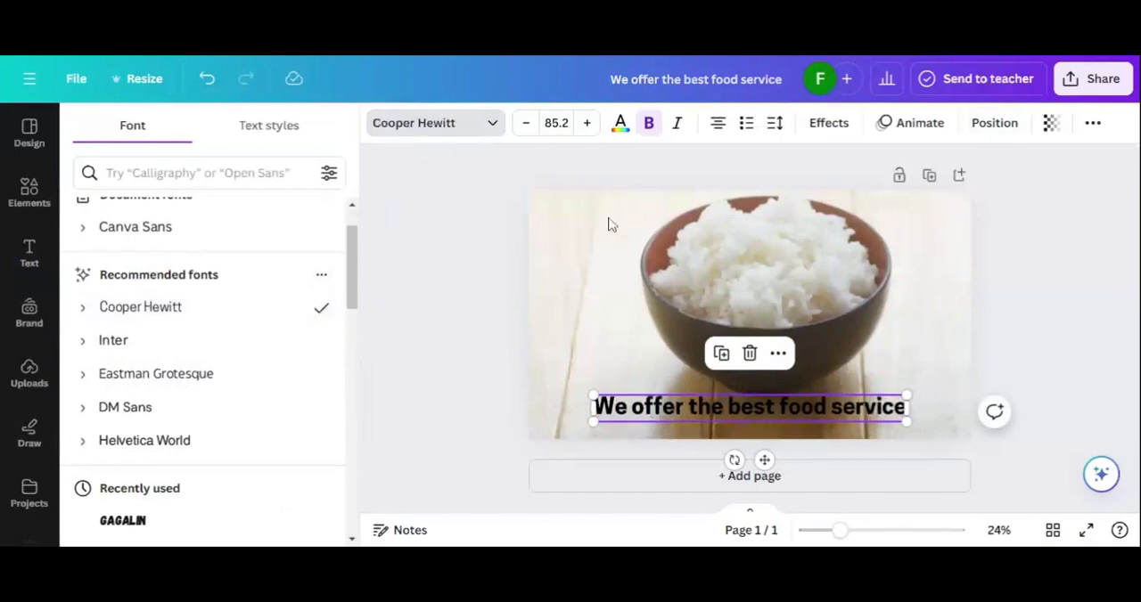
Step: Try light grey, the off-white photo colour #eeece7 and white as the heading's text colour
{"action": "left_click", "coordinate": [620, 129]}
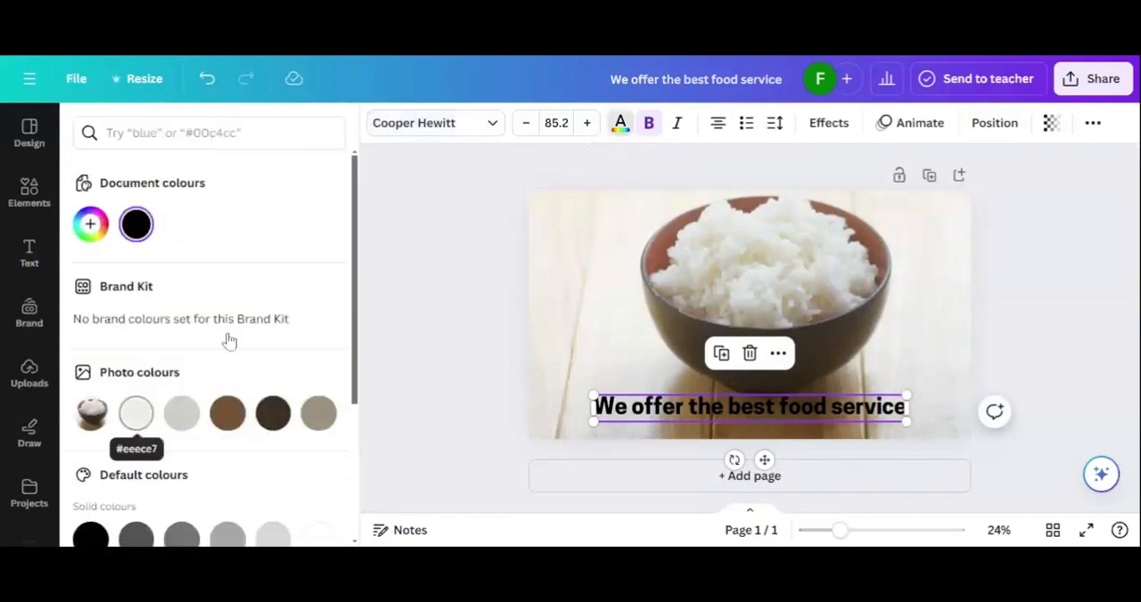
{"action": "left_click", "coordinate": [171, 427]}
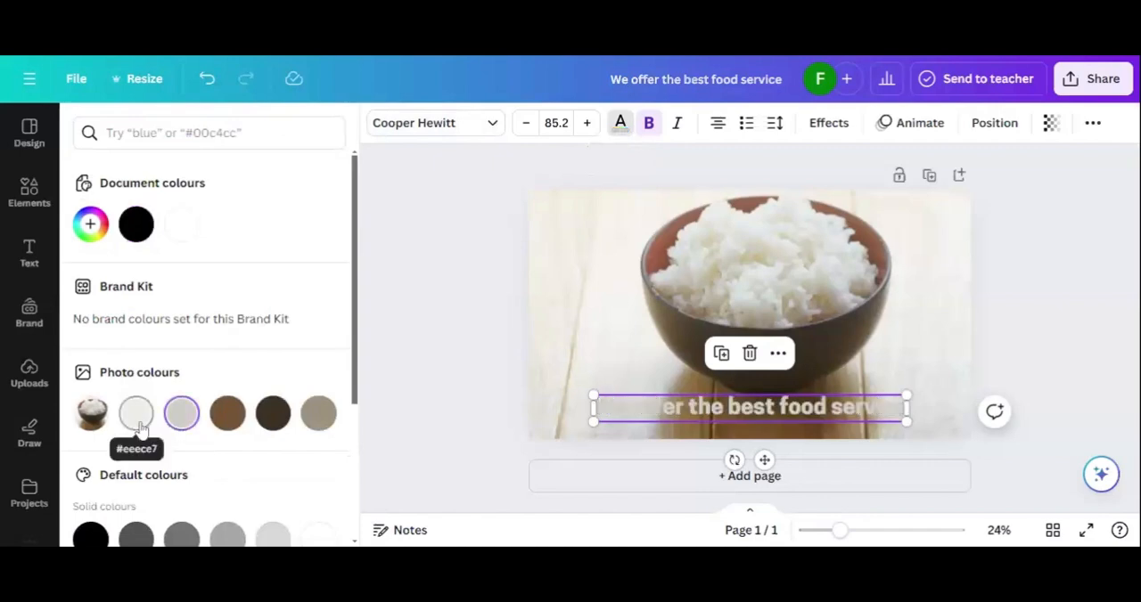
{"action": "left_click", "coordinate": [137, 424]}
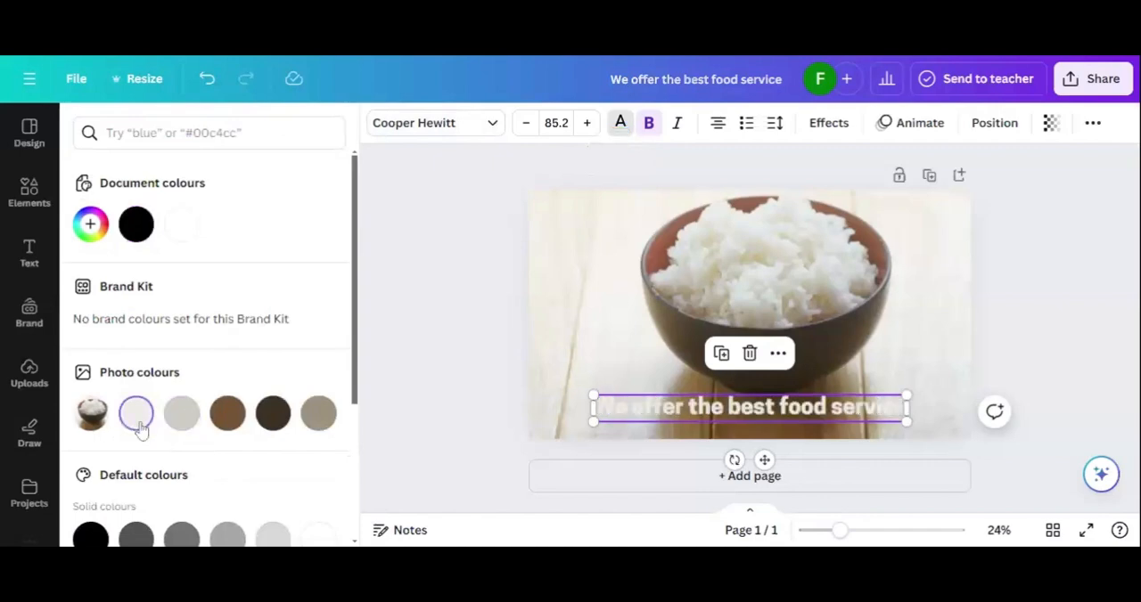
{"action": "left_click", "coordinate": [183, 227]}
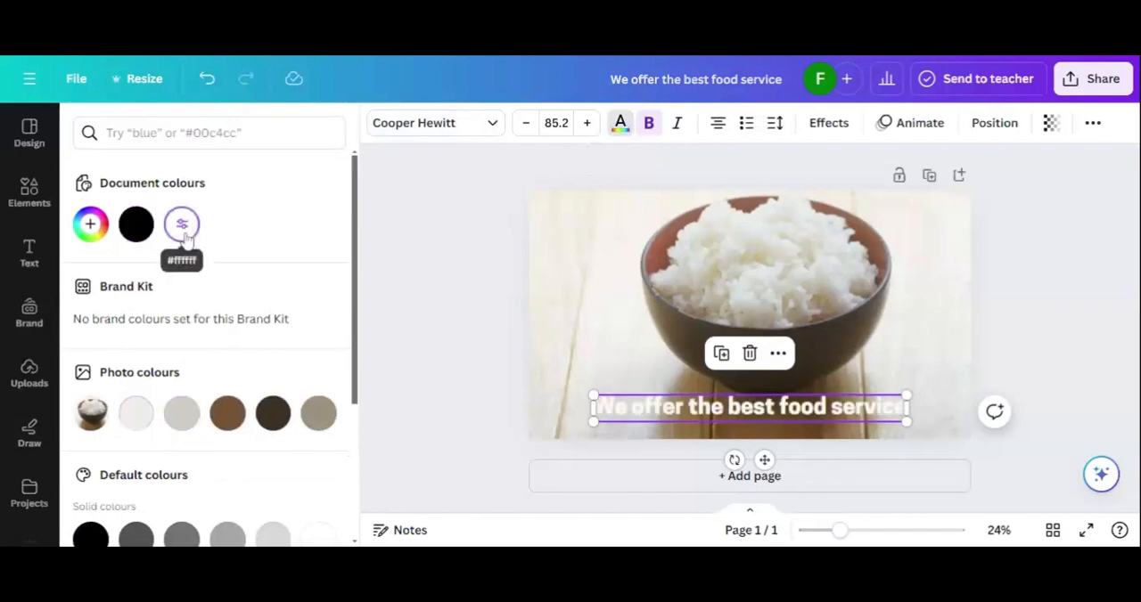
{"action": "left_click", "coordinate": [440, 329]}
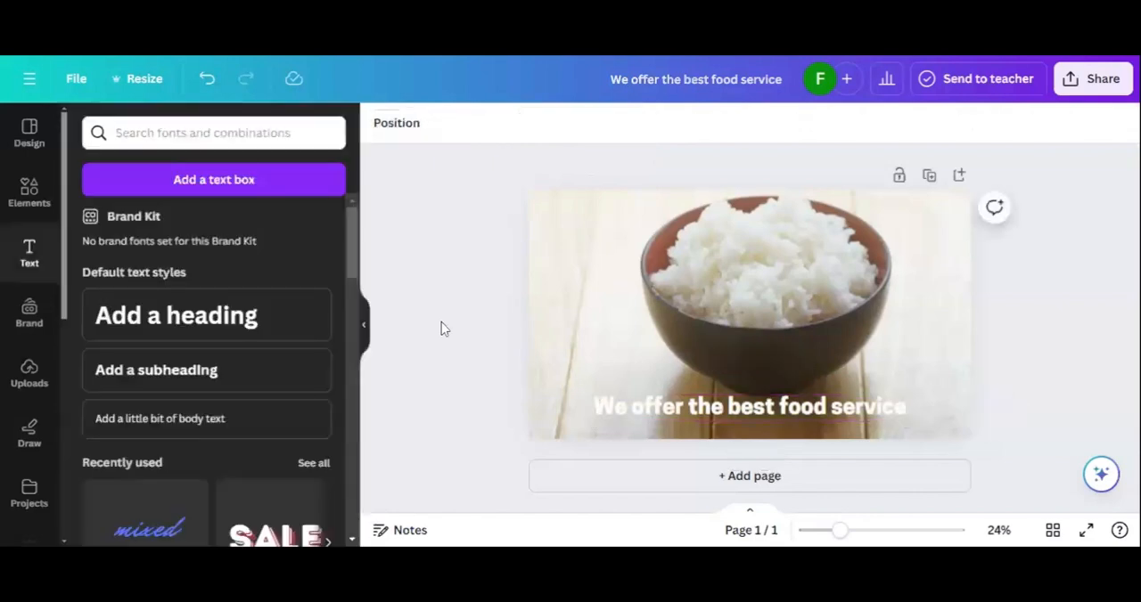
Step: Try the dark brown photo colour and a medium grey on the heading, and settle on black as its text colour
{"action": "left_click", "coordinate": [655, 414]}
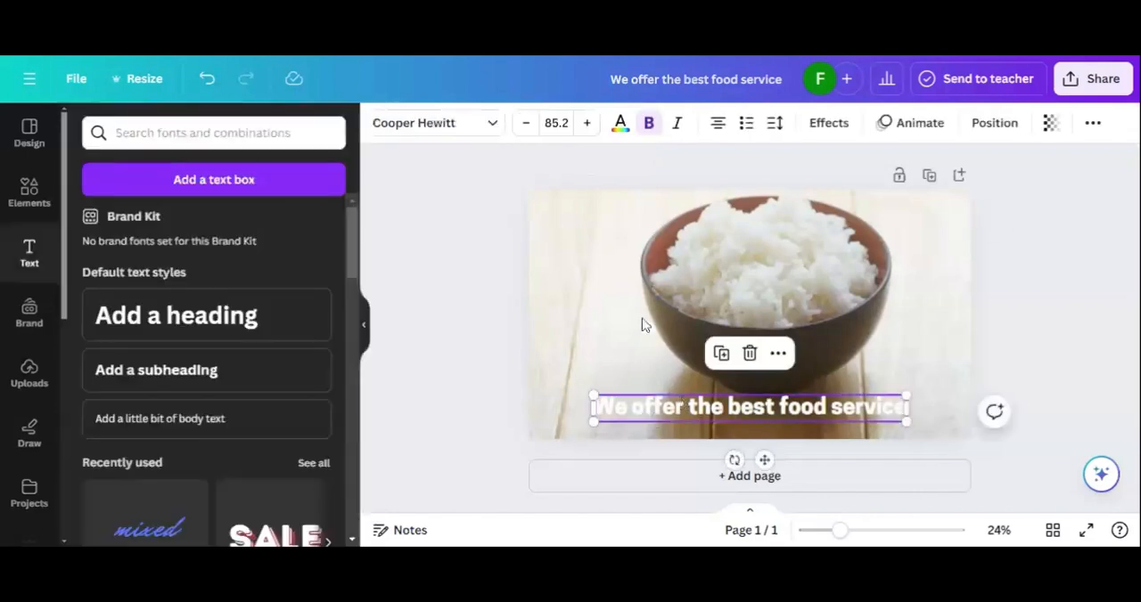
{"action": "left_click", "coordinate": [620, 123]}
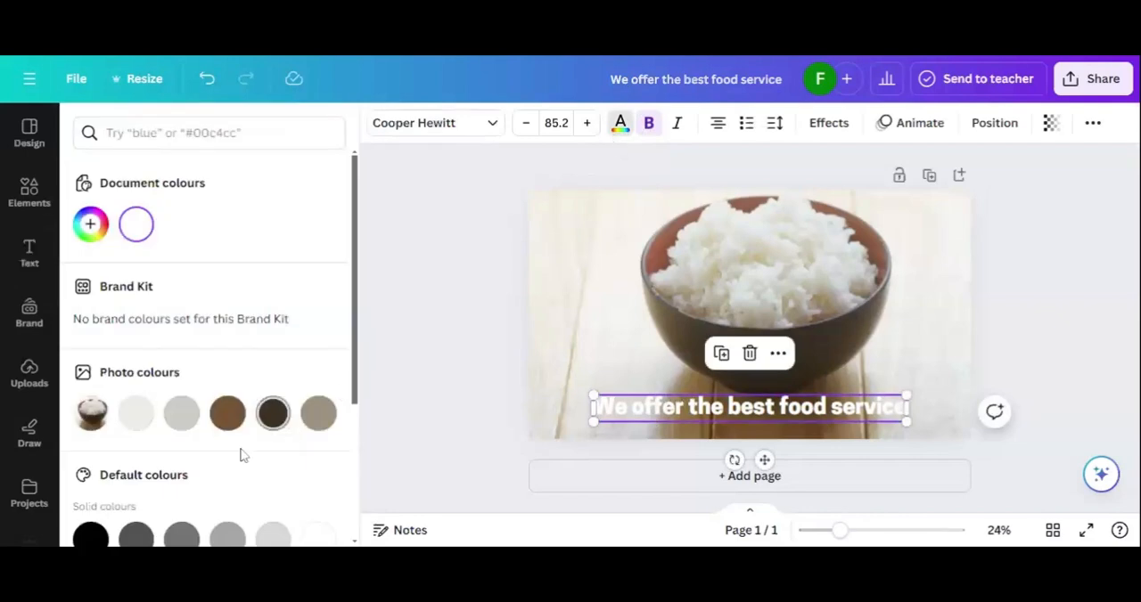
{"action": "left_click", "coordinate": [276, 423]}
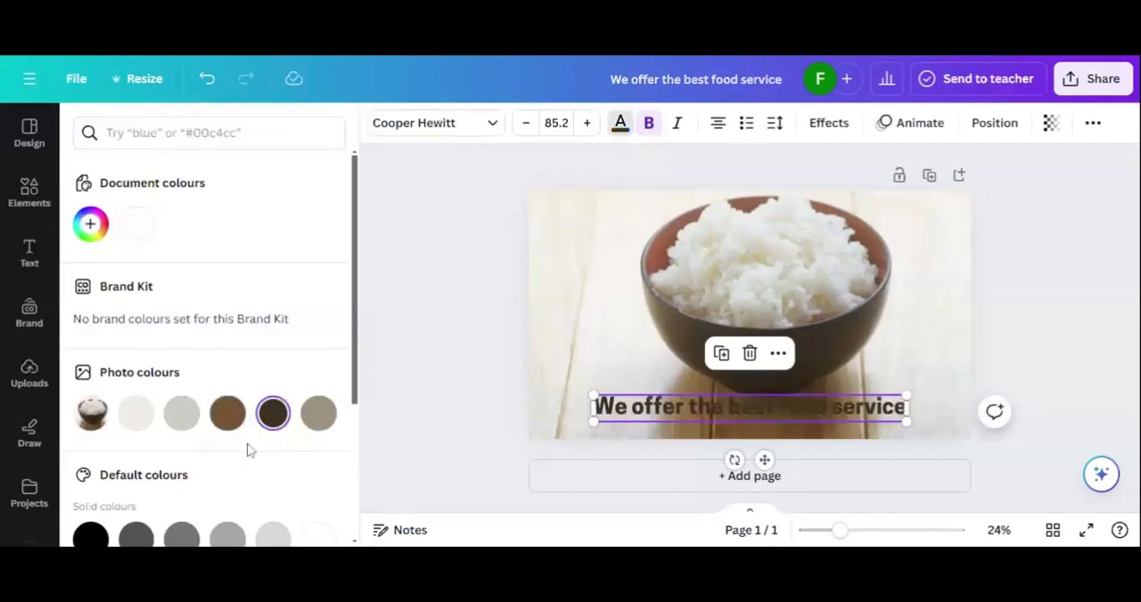
{"action": "scroll", "coordinate": [247, 447], "scroll_direction": "down", "scroll_amount": 1}
{"action": "left_click", "coordinate": [183, 513]}
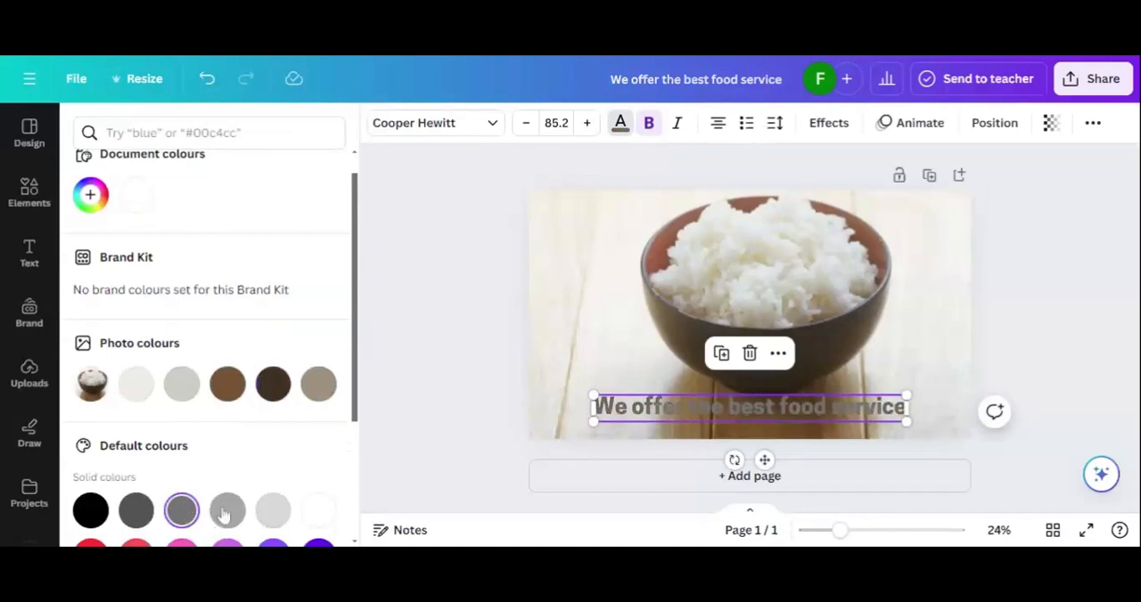
{"action": "scroll", "coordinate": [223, 516], "scroll_direction": "down", "scroll_amount": 1}
{"action": "left_click", "coordinate": [92, 466]}
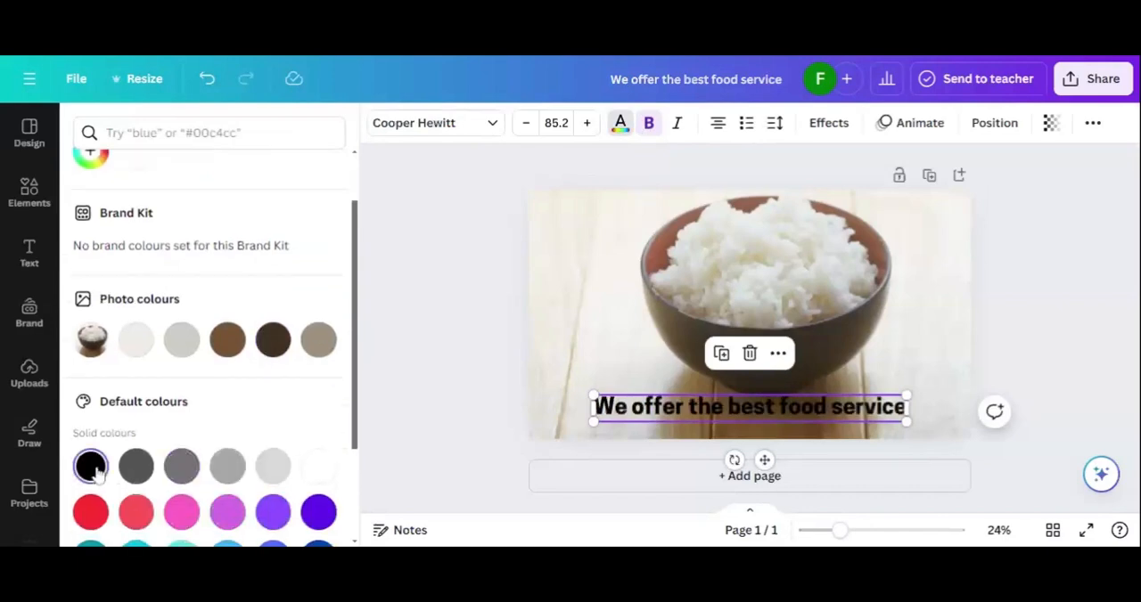
{"action": "left_click", "coordinate": [436, 373]}
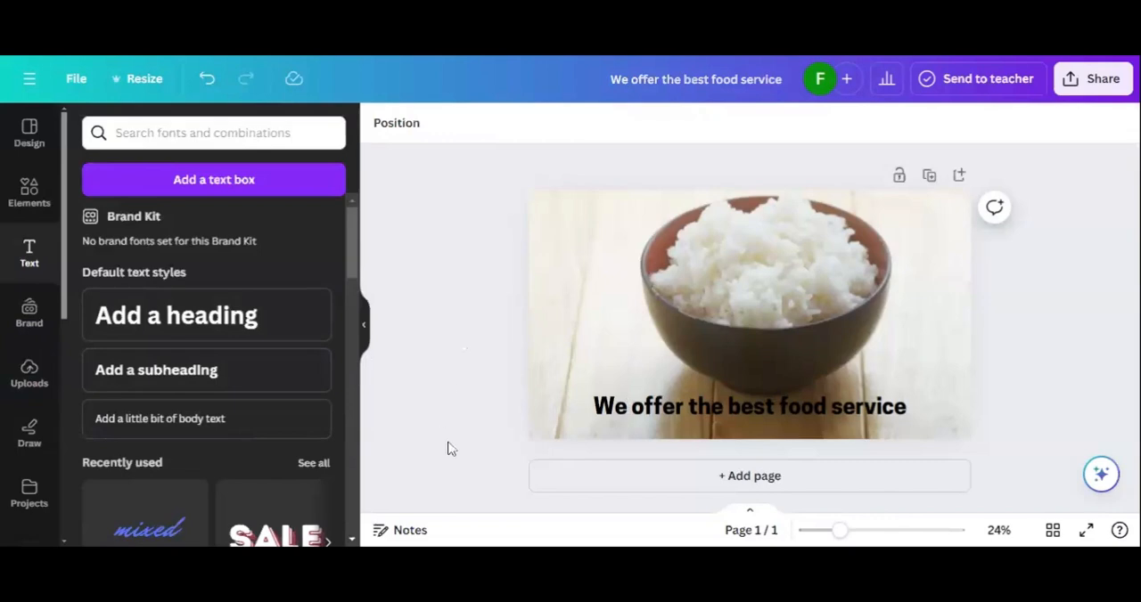
Step: Insert the coloured Fasthire logo with transparent background from the uploaded images, shrink it and place it in the banner's upper-left corner
{"action": "left_click", "coordinate": [29, 371]}
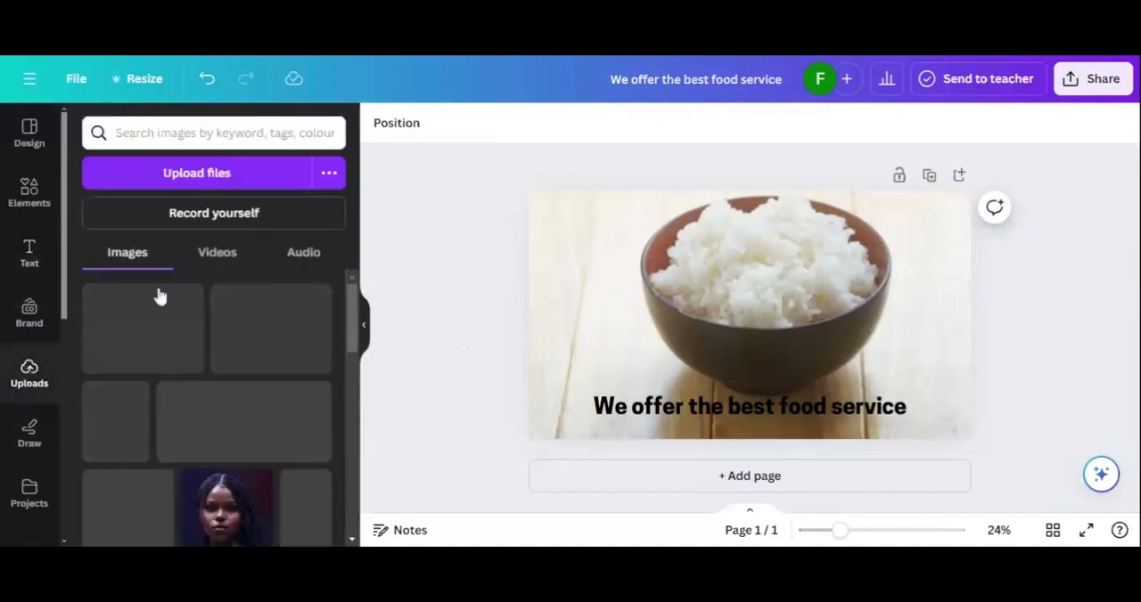
{"action": "scroll", "coordinate": [176, 382], "scroll_direction": "down", "scroll_amount": 2}
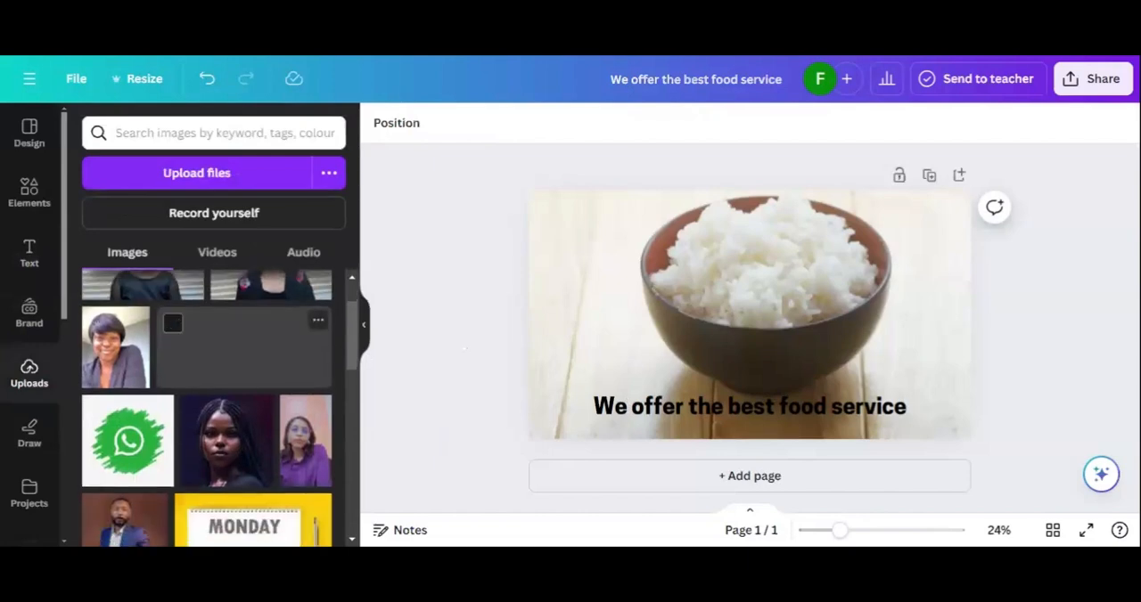
{"action": "scroll", "coordinate": [207, 408], "scroll_direction": "down", "scroll_amount": 5}
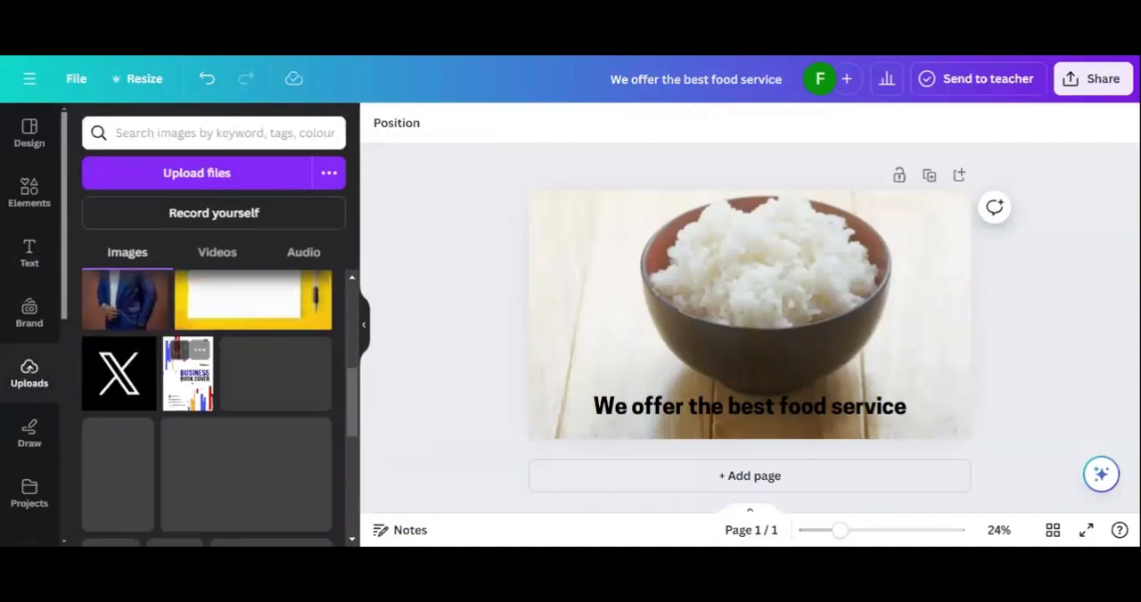
{"action": "scroll", "coordinate": [207, 408], "scroll_direction": "down", "scroll_amount": 3}
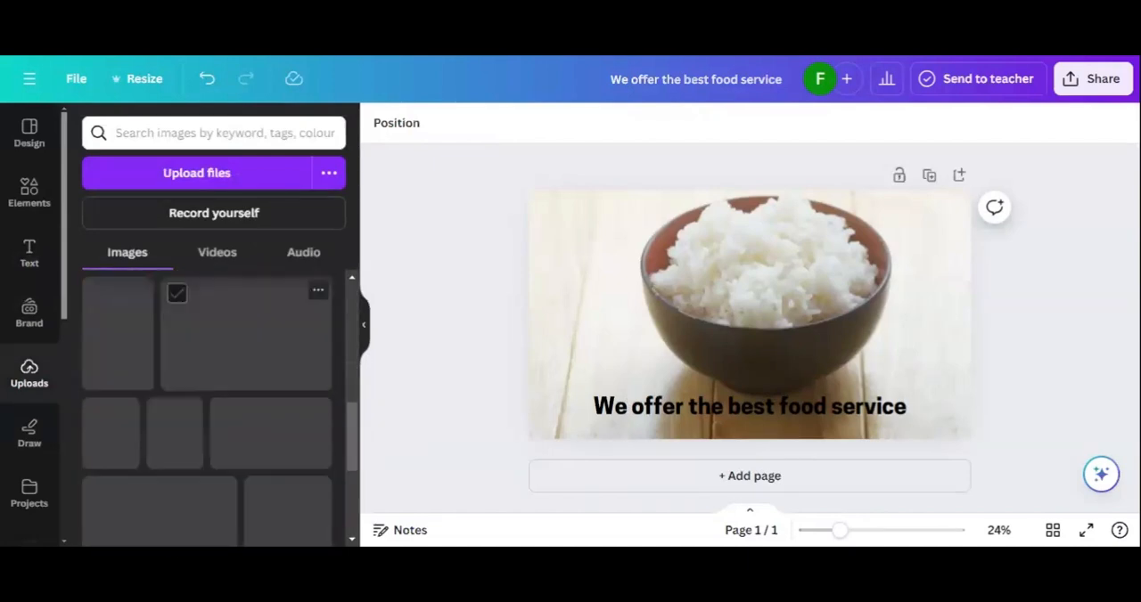
{"action": "scroll", "coordinate": [183, 374], "scroll_direction": "down", "scroll_amount": 1}
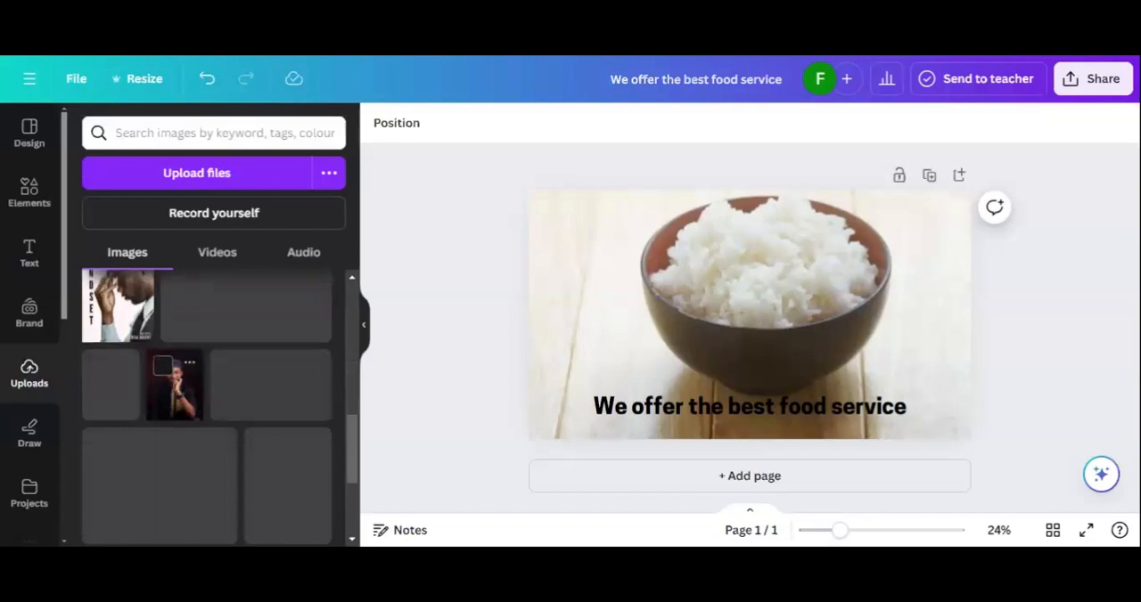
{"action": "scroll", "coordinate": [183, 383], "scroll_direction": "down", "scroll_amount": 3}
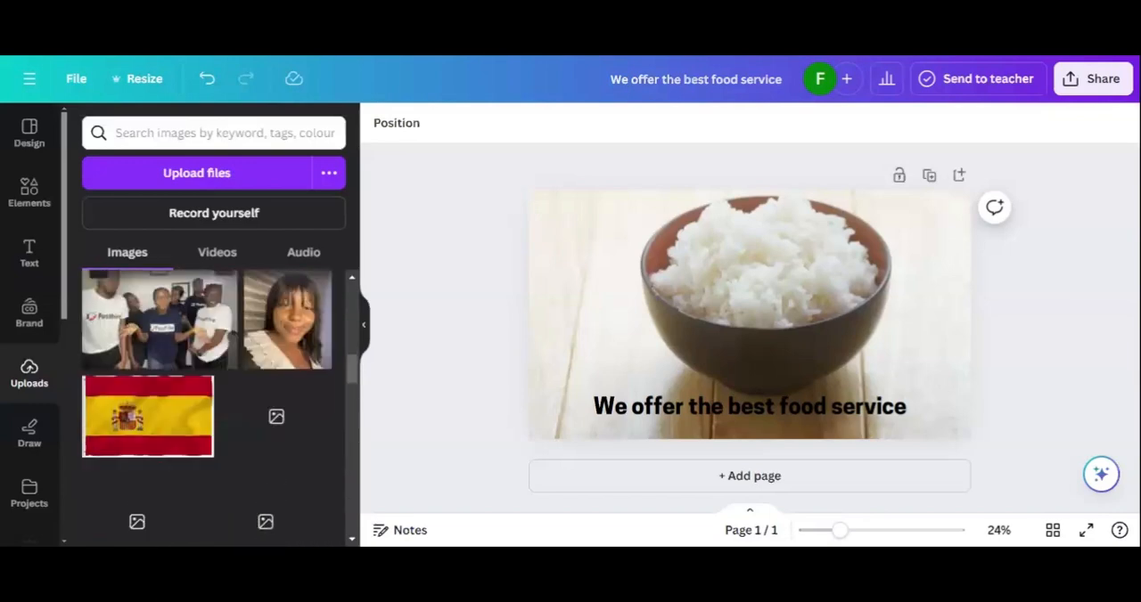
{"action": "scroll", "coordinate": [207, 383], "scroll_direction": "down", "scroll_amount": 3}
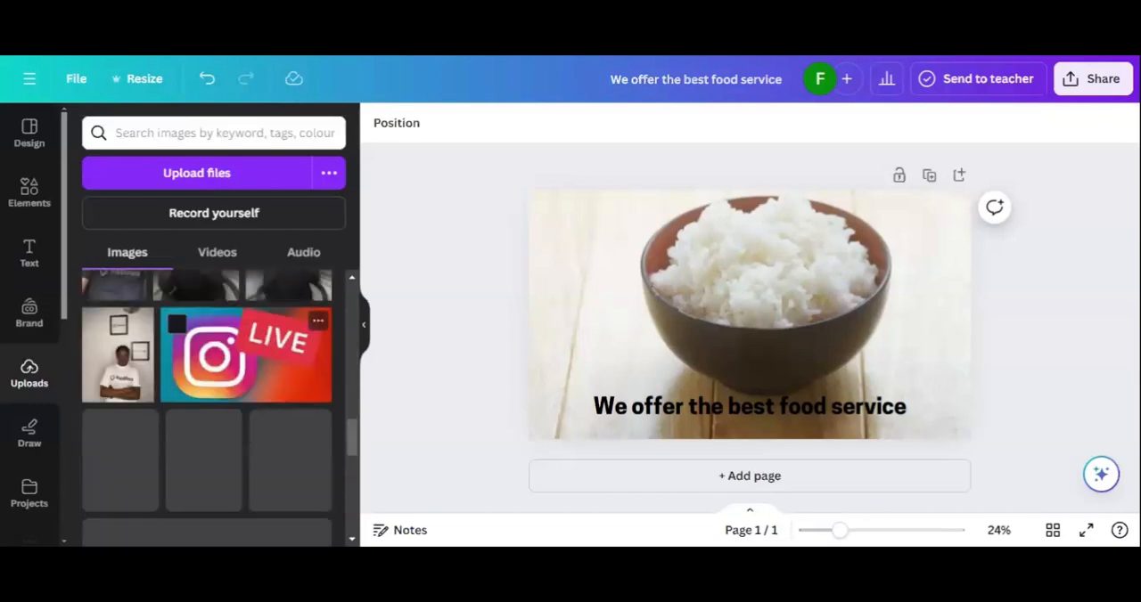
{"action": "scroll", "coordinate": [207, 383], "scroll_direction": "down", "scroll_amount": 10}
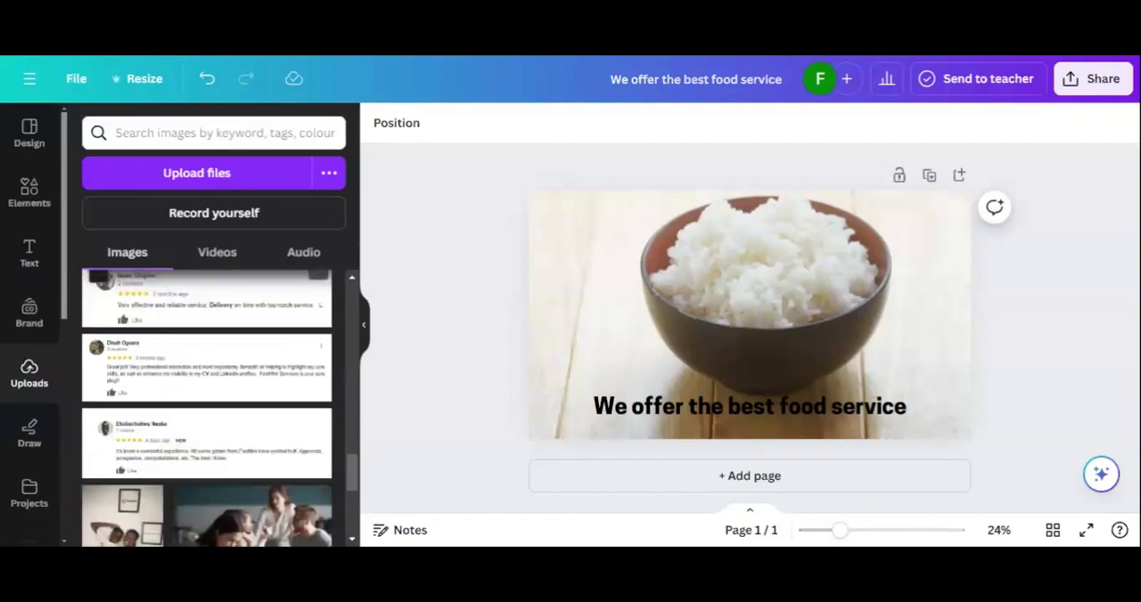
{"action": "scroll", "coordinate": [206, 383], "scroll_direction": "down", "scroll_amount": 8}
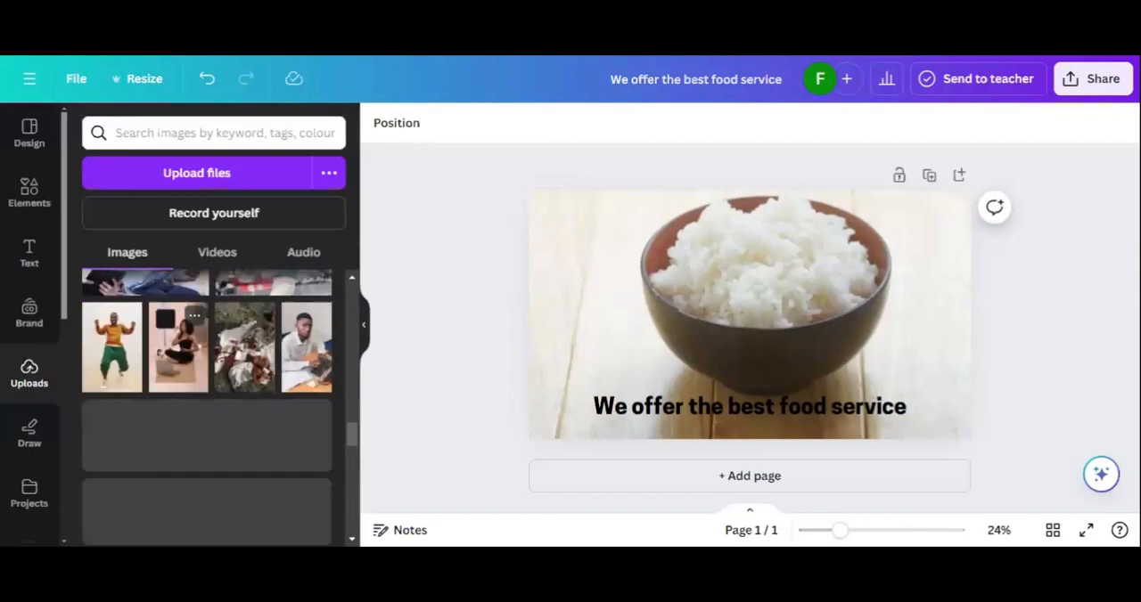
{"action": "scroll", "coordinate": [207, 408], "scroll_direction": "down", "scroll_amount": 2}
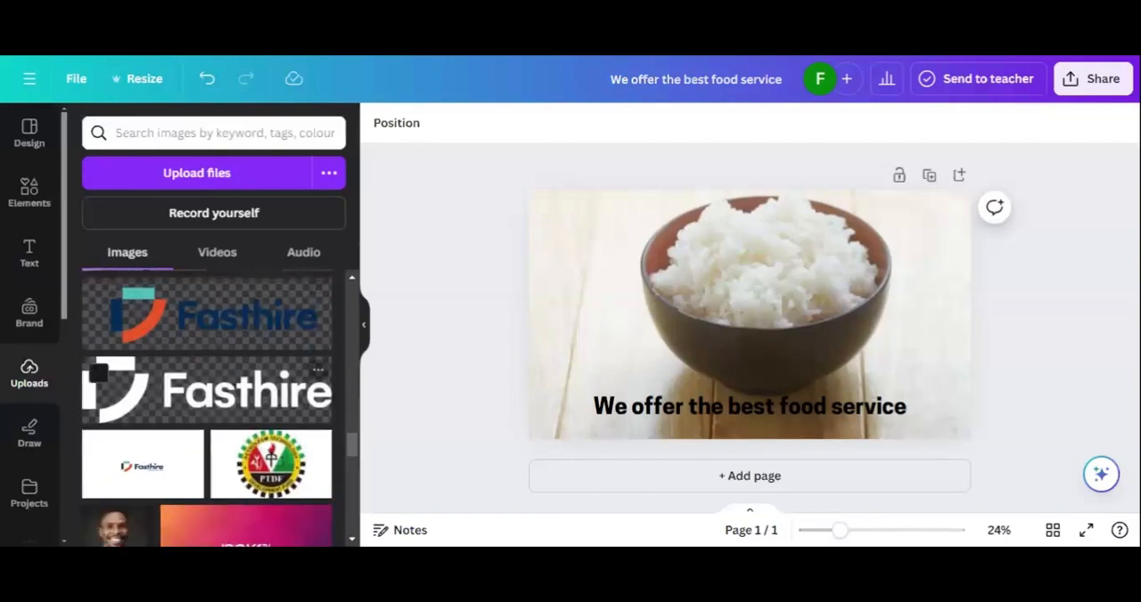
{"action": "left_click", "coordinate": [220, 313]}
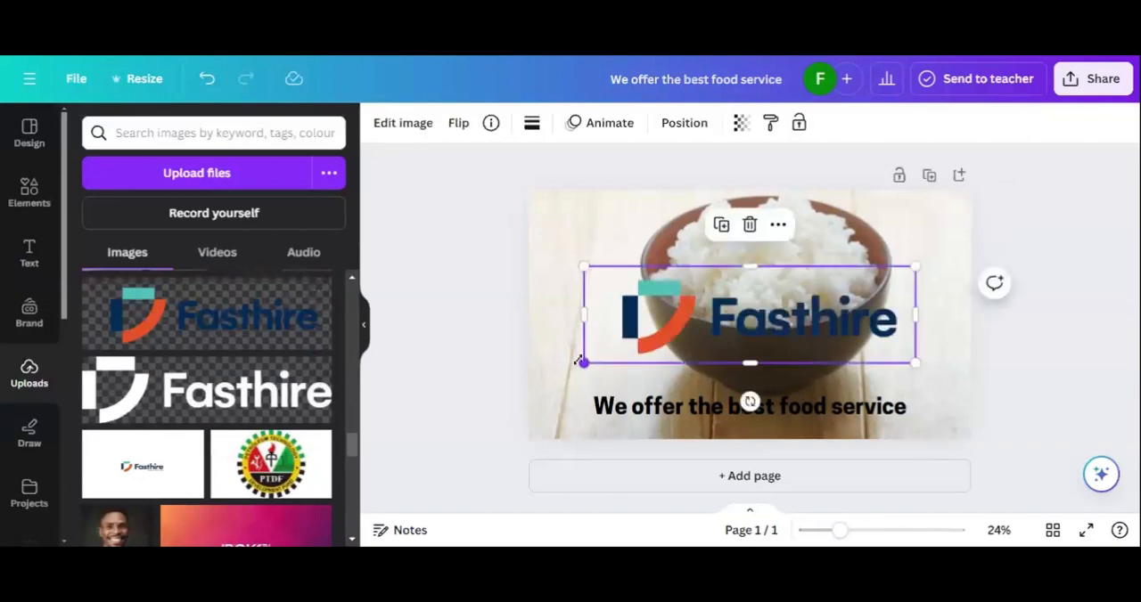
{"action": "left_click_drag", "start_coordinate": [580, 362], "coordinate": [592, 224]}
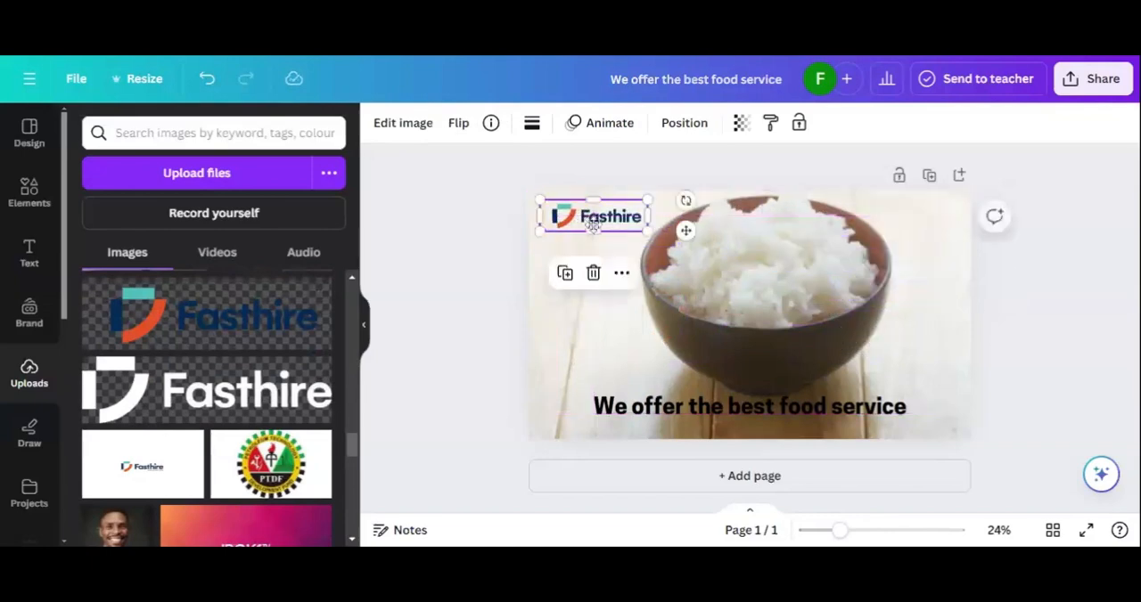
{"action": "left_click", "coordinate": [505, 288]}
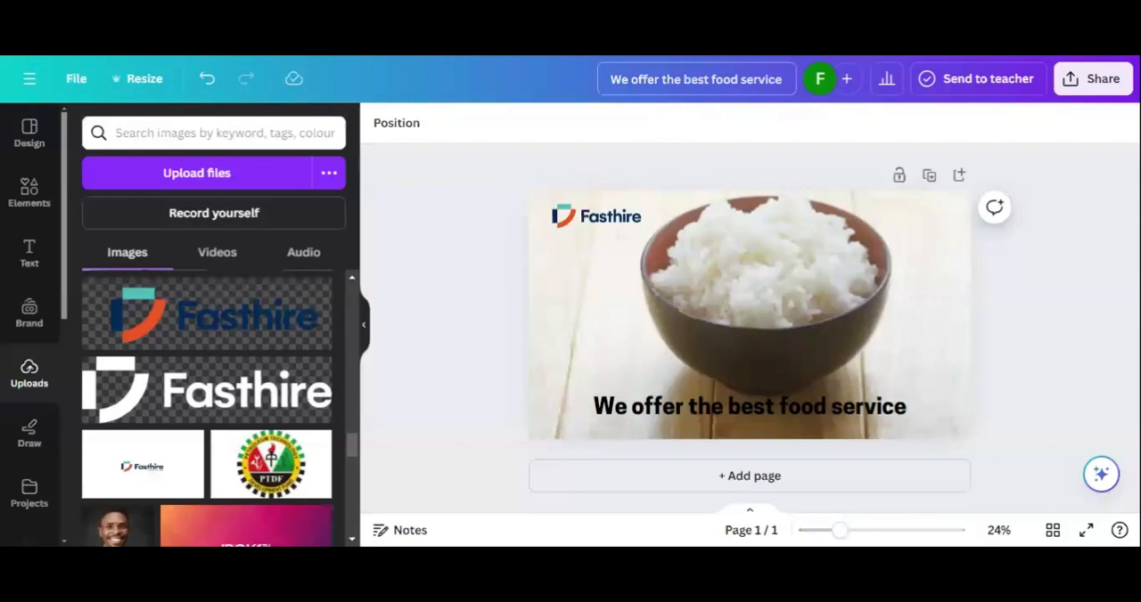
Step: Rename the design as "Best food service"
{"action": "triple_click", "coordinate": [697, 79]}
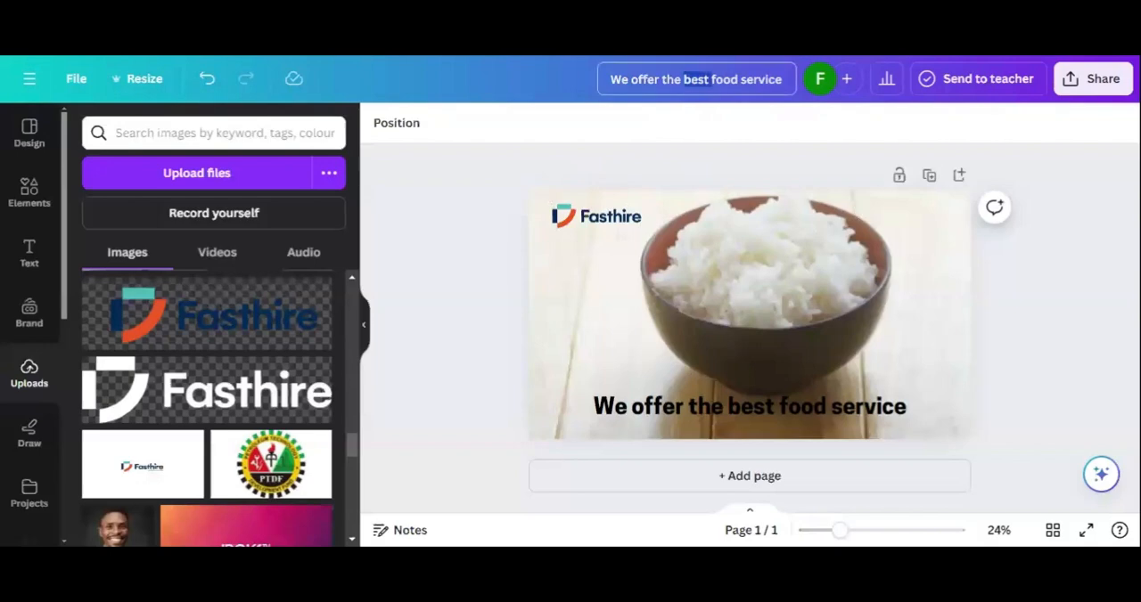
{"action": "left_click", "coordinate": [684, 80]}
{"action": "left_click_drag", "start_coordinate": [612, 79], "coordinate": [806, 93]}
{"action": "key", "text": "BackSpace"}
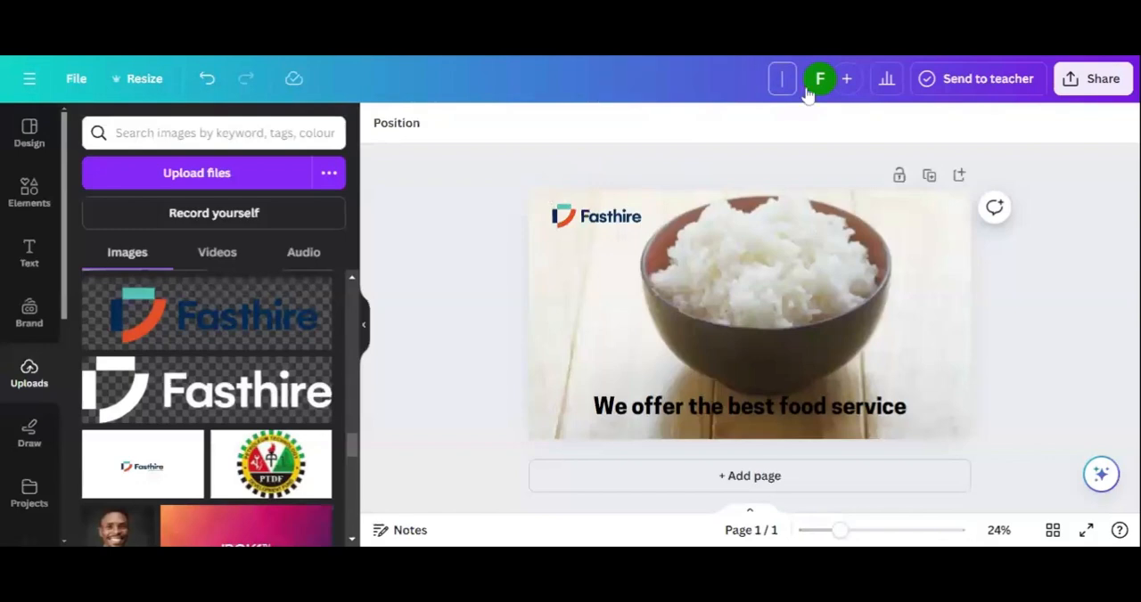
{"action": "type", "text": "Best food"}
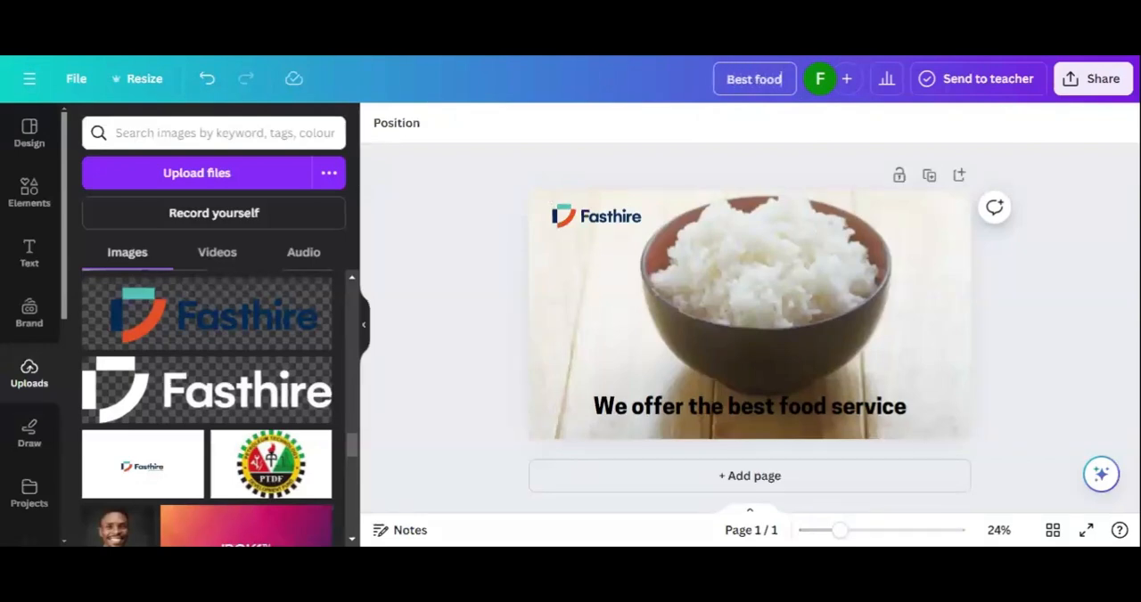
{"action": "type", "text": " service"}
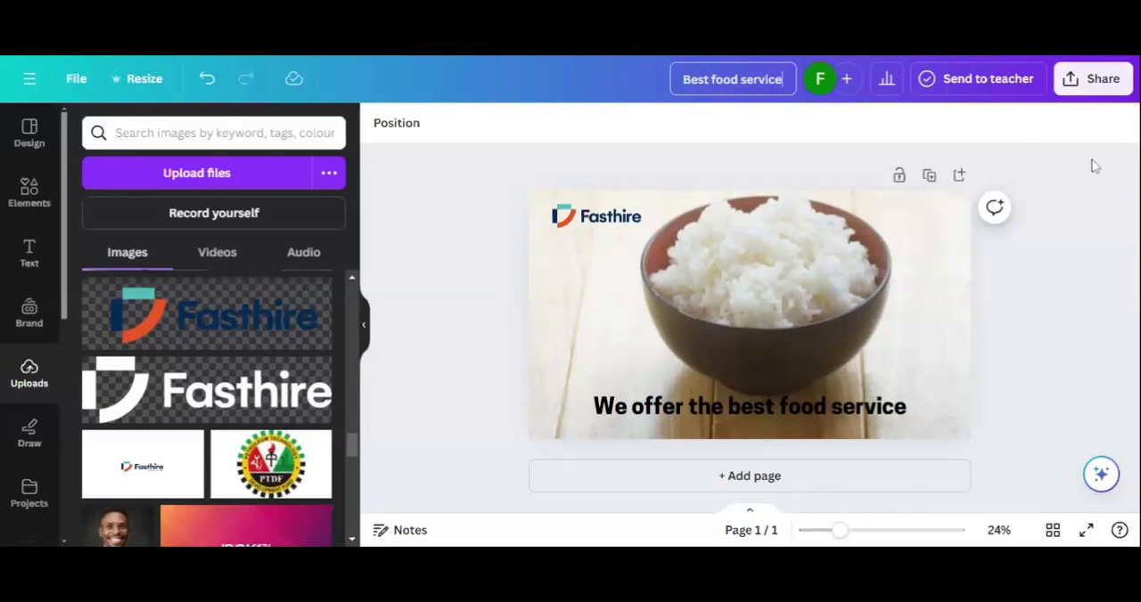
Step: Download the banner as a PNG at size 1, without transparent background or file compression
{"action": "left_click", "coordinate": [1091, 86]}
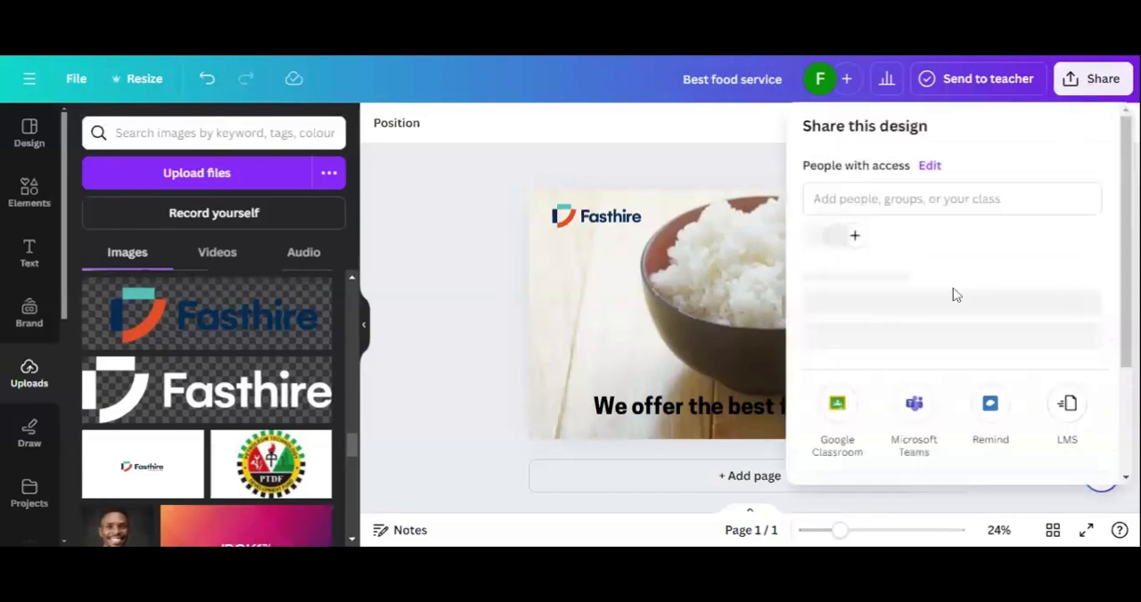
{"action": "scroll", "coordinate": [953, 294], "scroll_direction": "down", "scroll_amount": 3}
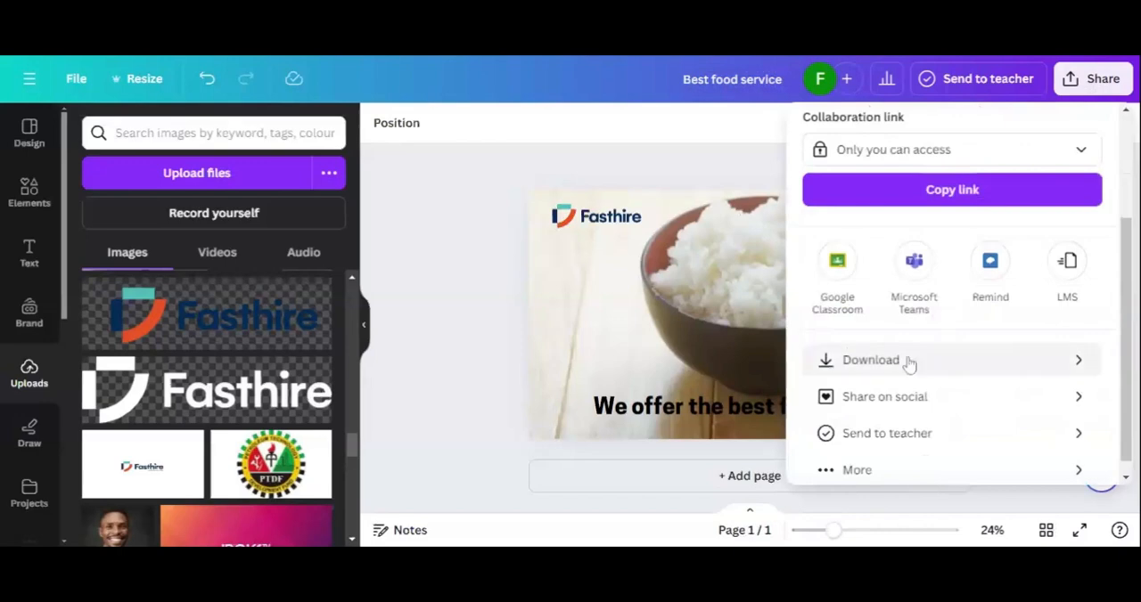
{"action": "left_click", "coordinate": [905, 361]}
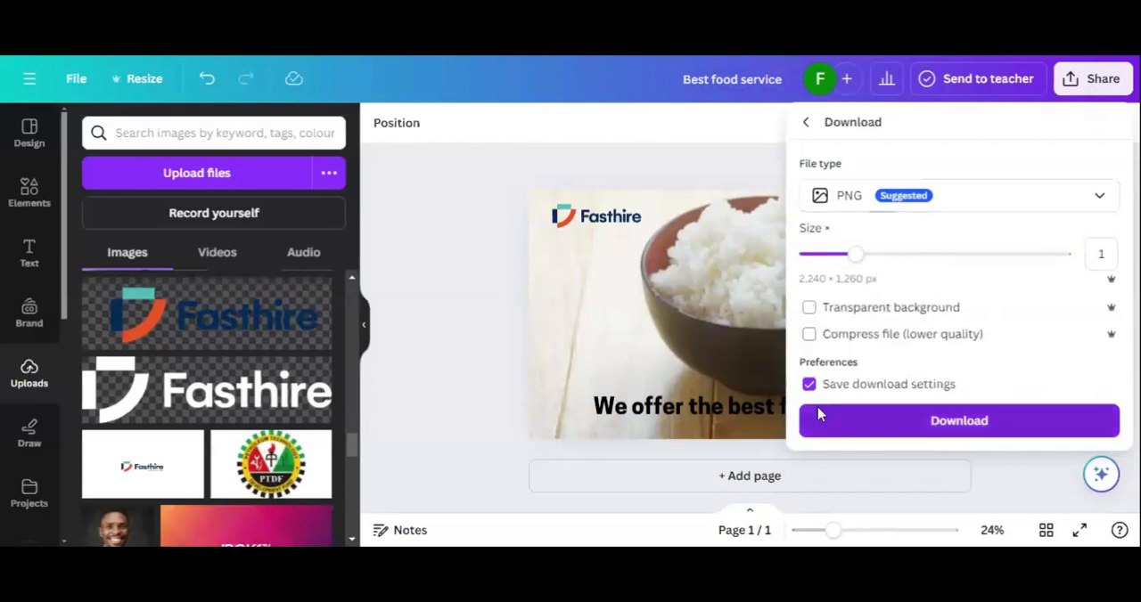
{"action": "left_click", "coordinate": [887, 423]}
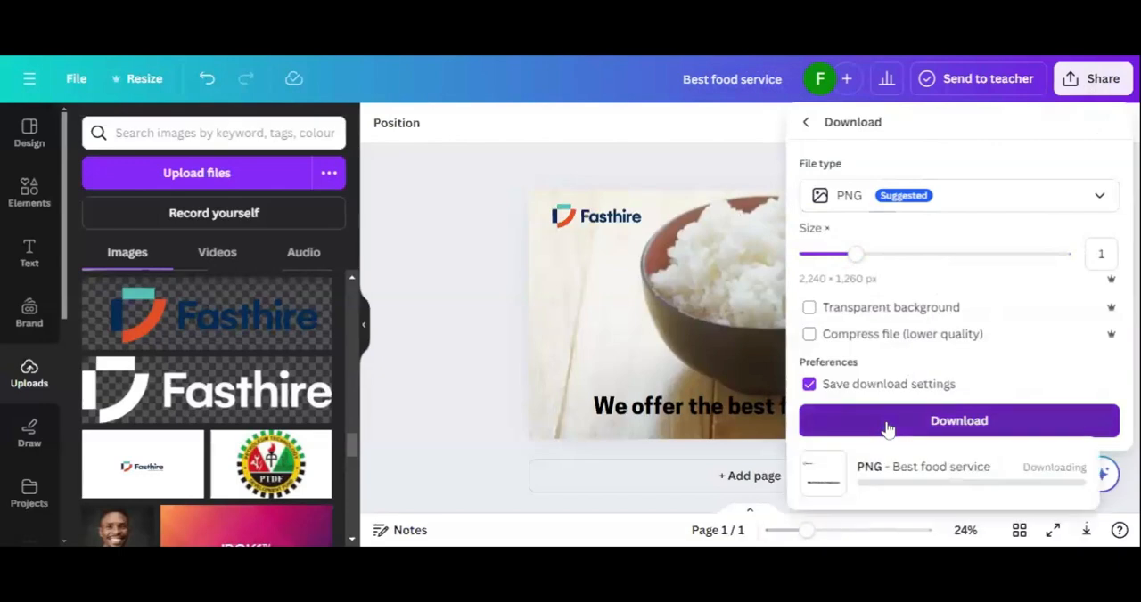
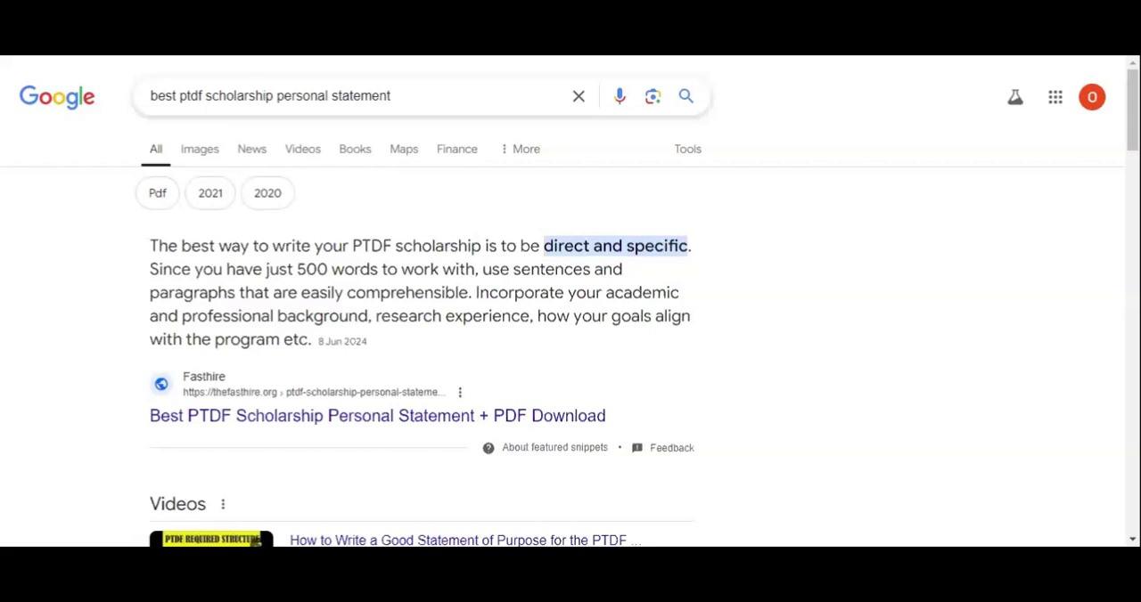
Step: Open the Fasthire article "Best PTDF Scholarship Personal Statement + PDF Download" from the Google results for the PTDF personal statement search
{"action": "scroll", "coordinate": [237, 342], "scroll_direction": "down", "scroll_amount": 1}
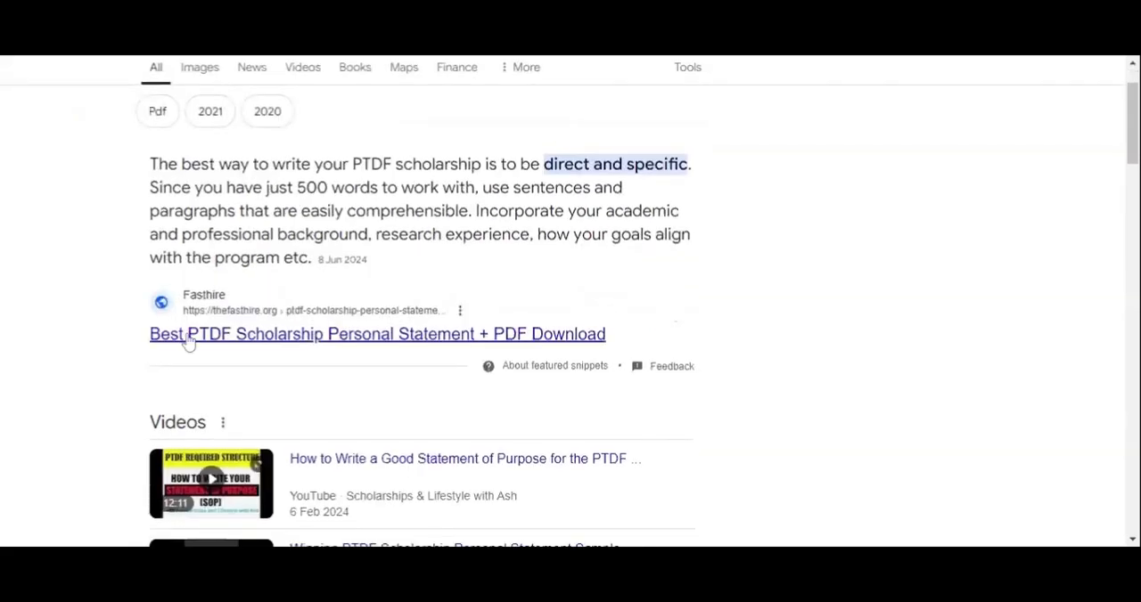
{"action": "scroll", "coordinate": [225, 265], "scroll_direction": "down", "scroll_amount": 1}
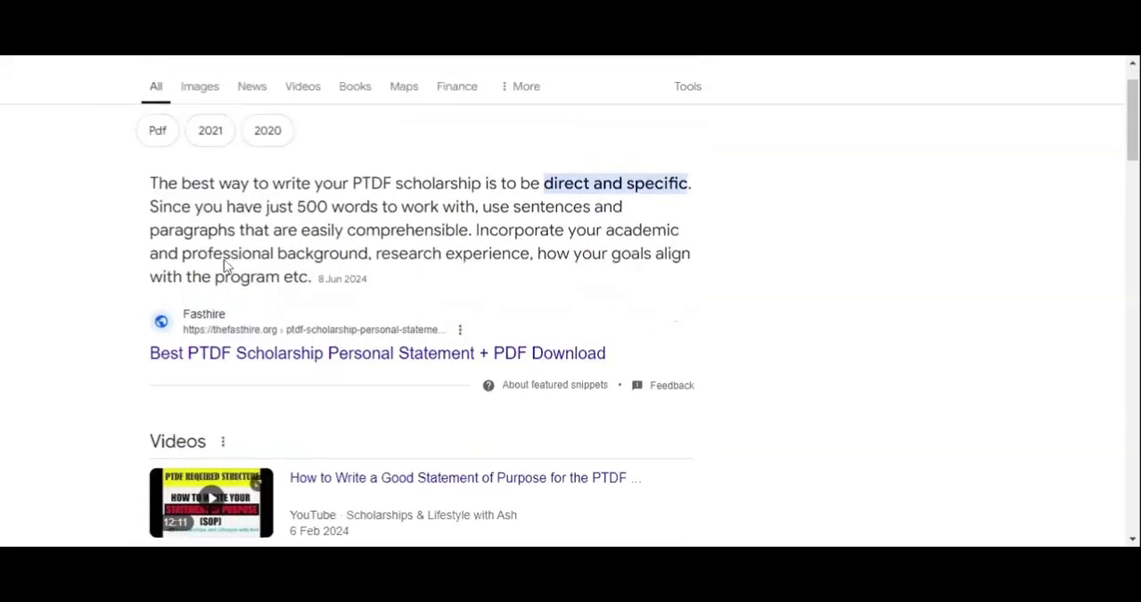
{"action": "scroll", "coordinate": [224, 266], "scroll_direction": "down", "scroll_amount": 1}
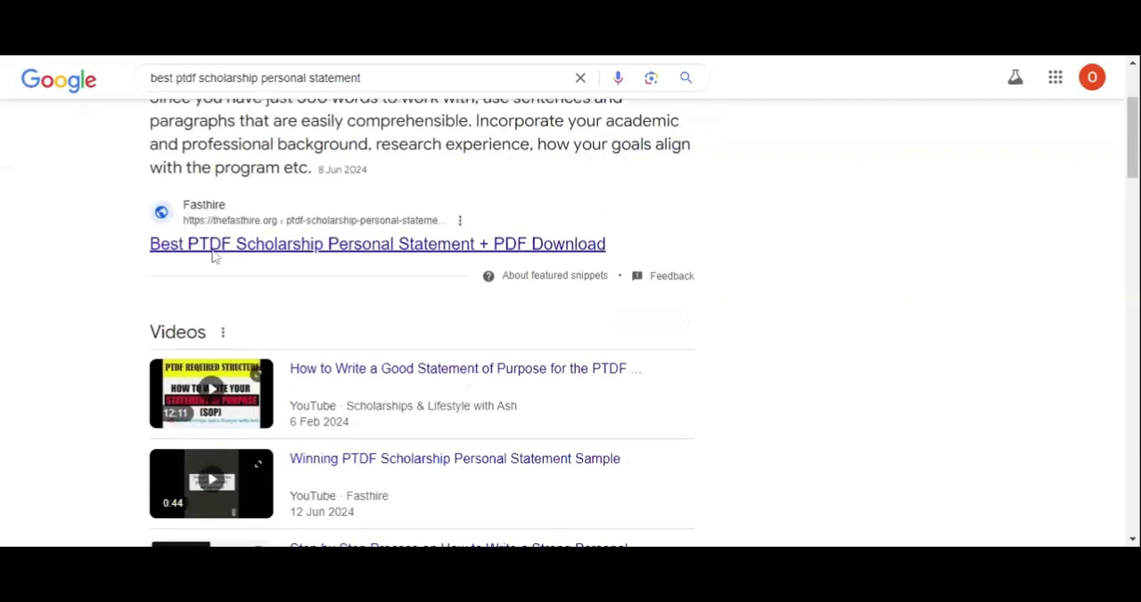
{"action": "left_click", "coordinate": [184, 254]}
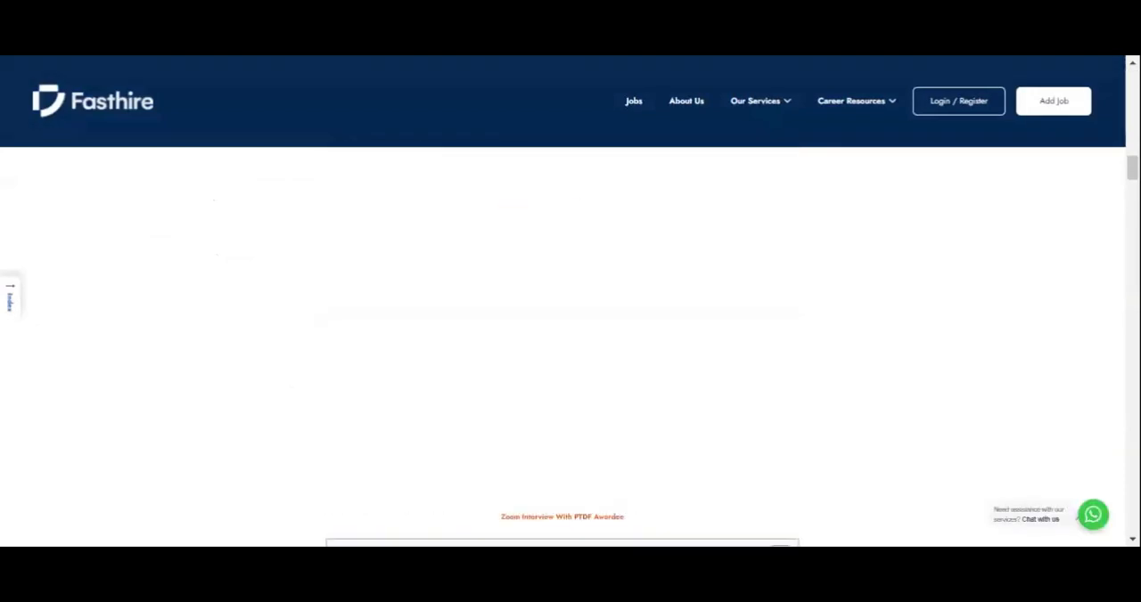
Step: Enlarge the PTDF scholarship personal statement sample image in the article, look it over and close the enlarged view
{"action": "scroll", "coordinate": [563, 347], "scroll_direction": "up", "scroll_amount": 20}
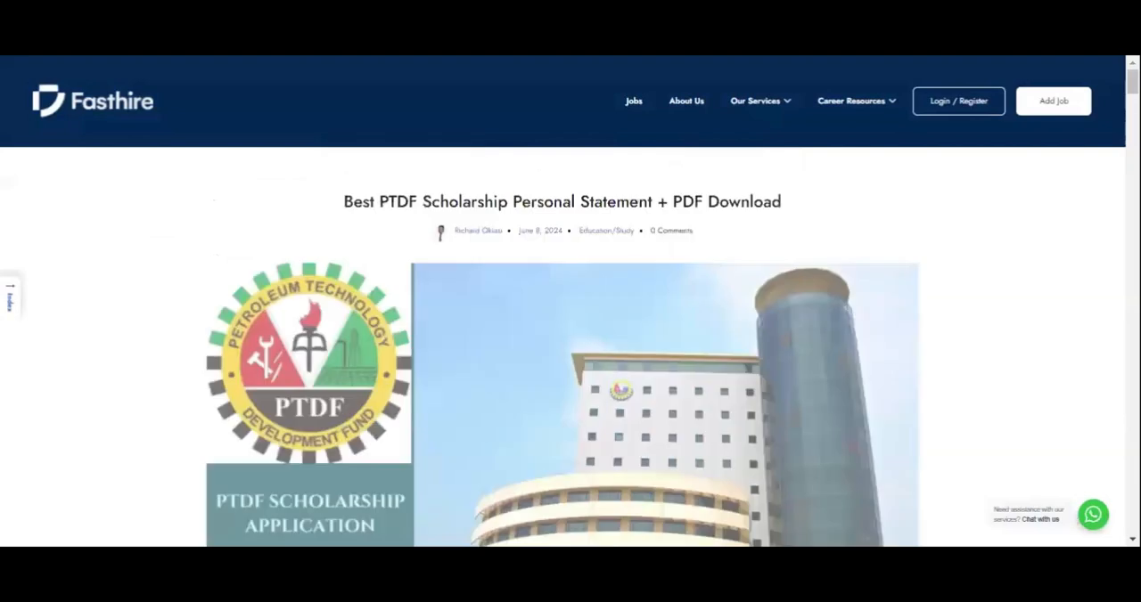
{"action": "scroll", "coordinate": [517, 314], "scroll_direction": "down", "scroll_amount": 8}
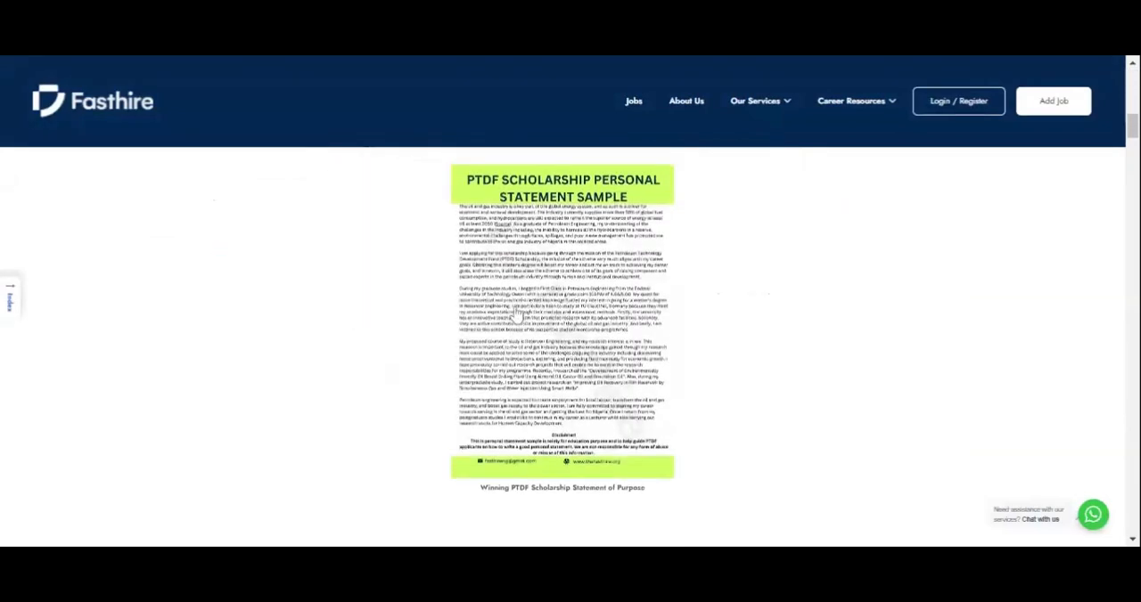
{"action": "scroll", "coordinate": [517, 314], "scroll_direction": "up", "scroll_amount": 1}
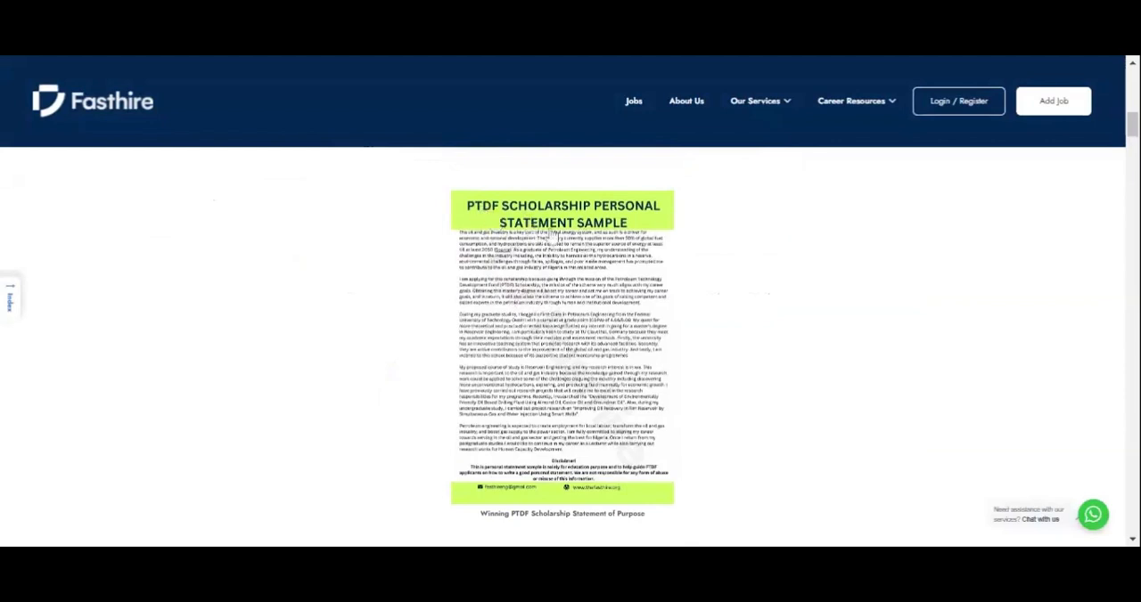
{"action": "left_click", "coordinate": [537, 310]}
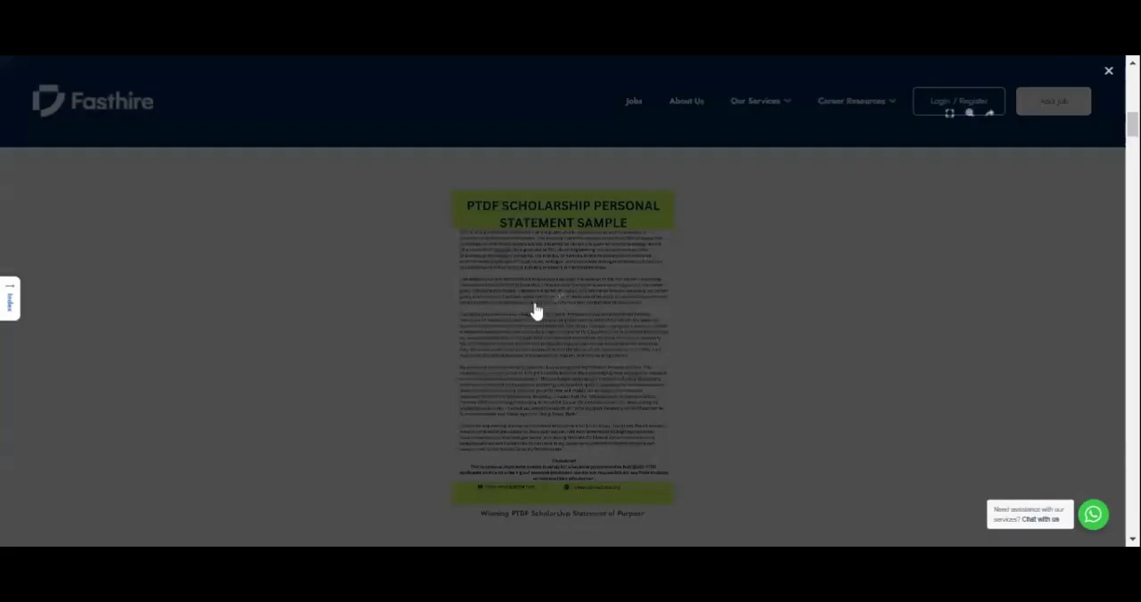
{"action": "scroll", "coordinate": [480, 297], "scroll_direction": "up", "scroll_amount": 5}
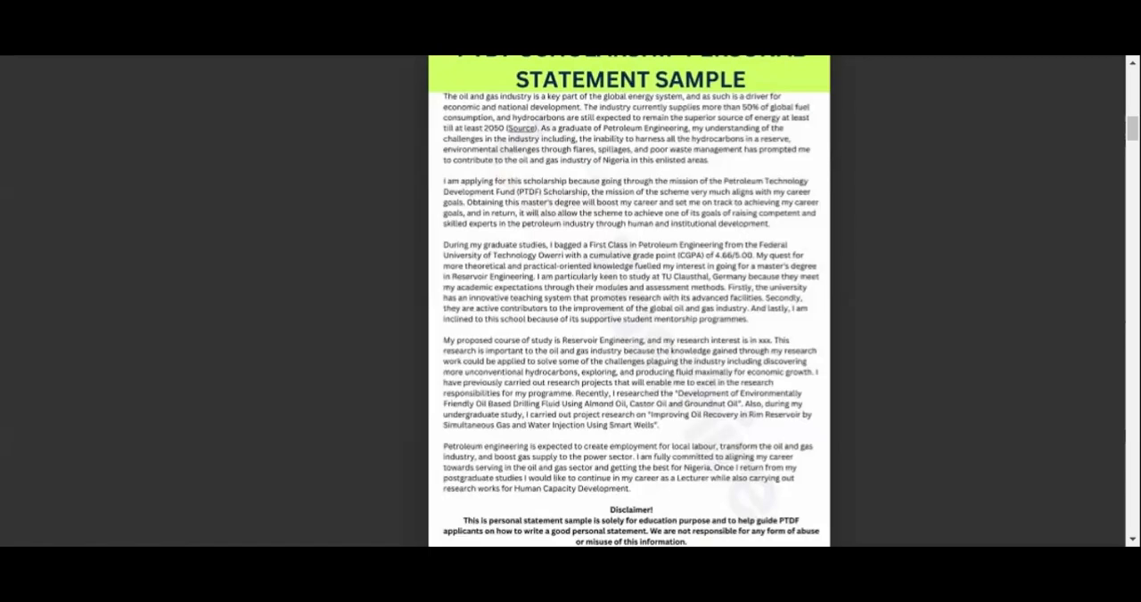
{"action": "left_click", "coordinate": [411, 337]}
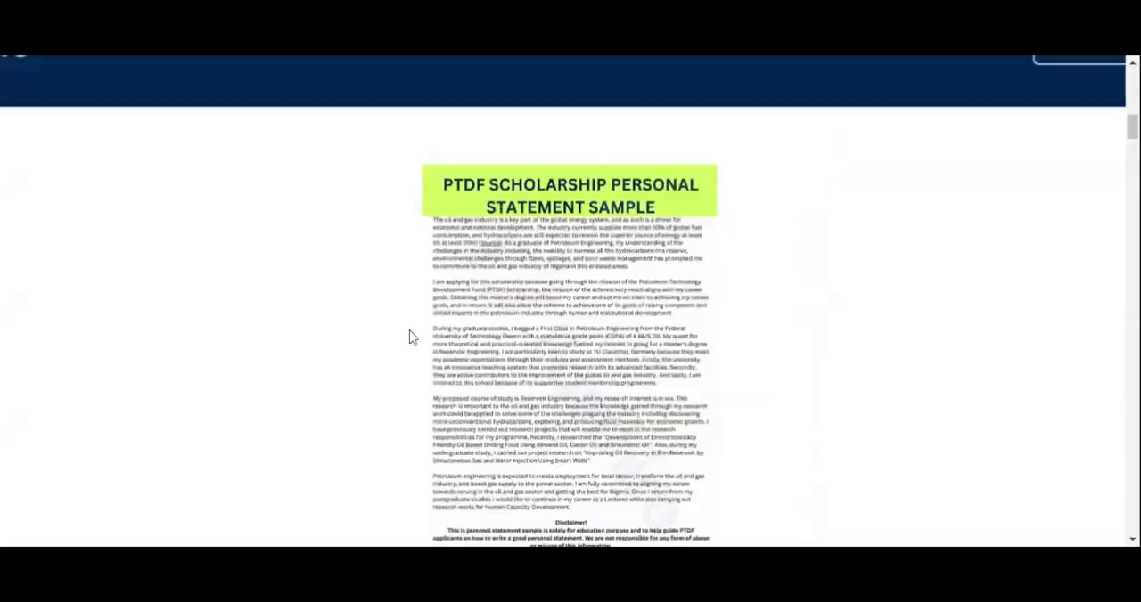
Step: Review the article from its header image through the embedded video, writing advice and the draft and successful statement samples
{"action": "scroll", "coordinate": [407, 336], "scroll_direction": "up", "scroll_amount": 10}
{"action": "scroll", "coordinate": [420, 308], "scroll_direction": "down", "scroll_amount": 3}
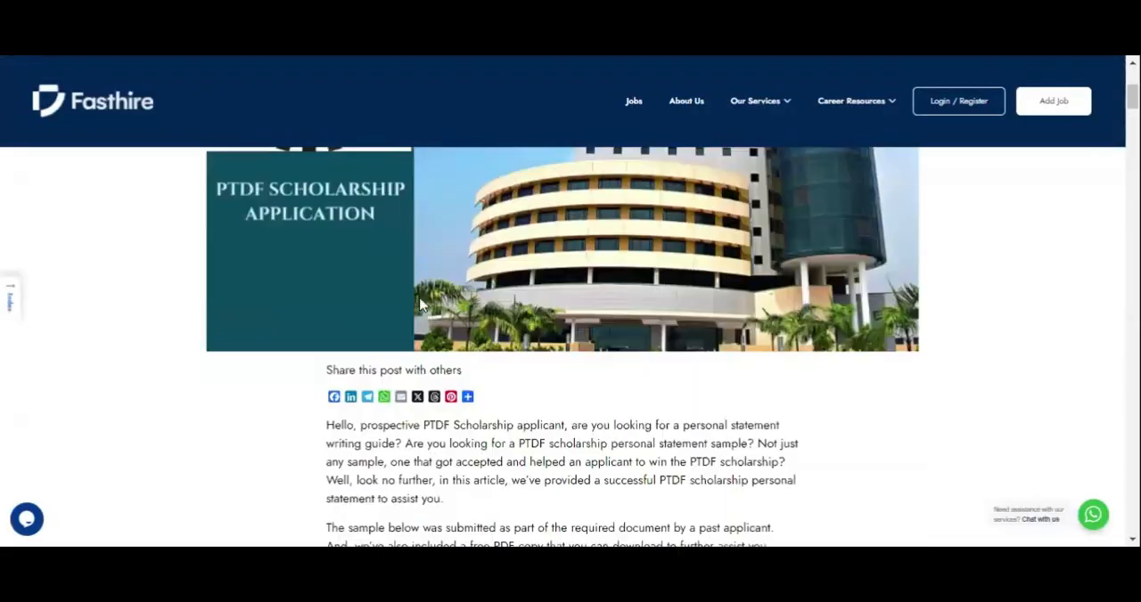
{"action": "scroll", "coordinate": [420, 306], "scroll_direction": "down", "scroll_amount": 7}
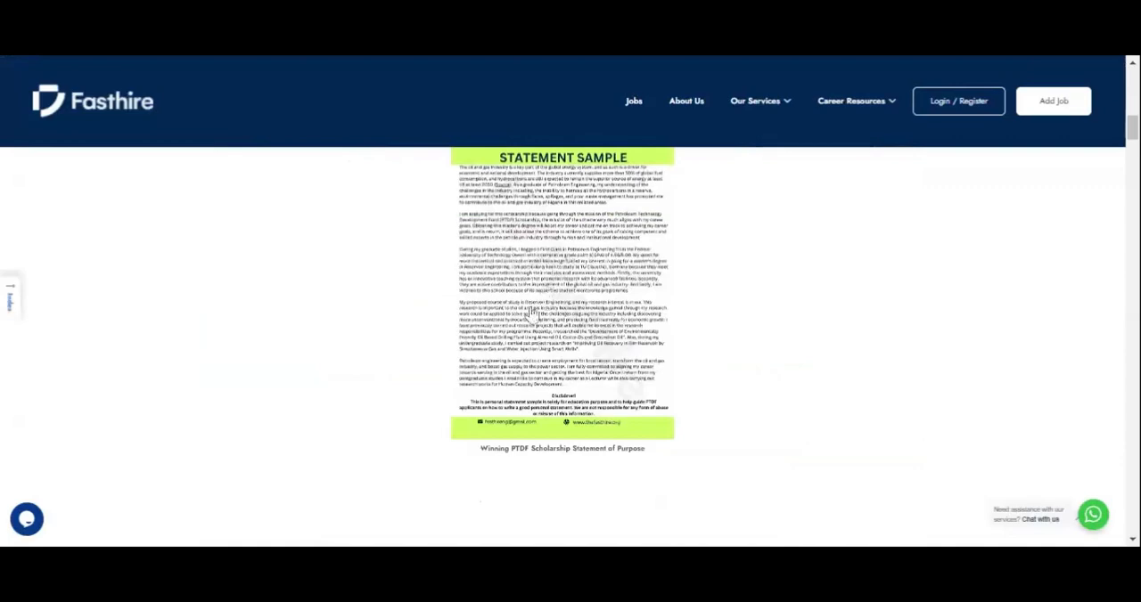
{"action": "scroll", "coordinate": [532, 313], "scroll_direction": "down", "scroll_amount": 9}
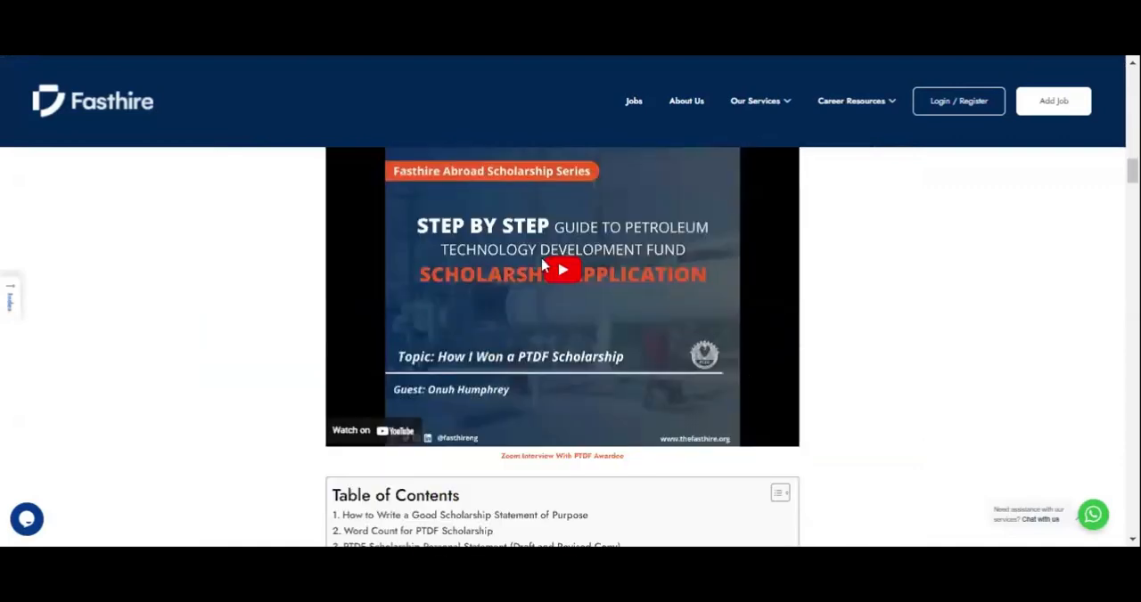
{"action": "scroll", "coordinate": [542, 265], "scroll_direction": "down", "scroll_amount": 4}
{"action": "scroll", "coordinate": [542, 209], "scroll_direction": "down", "scroll_amount": 2}
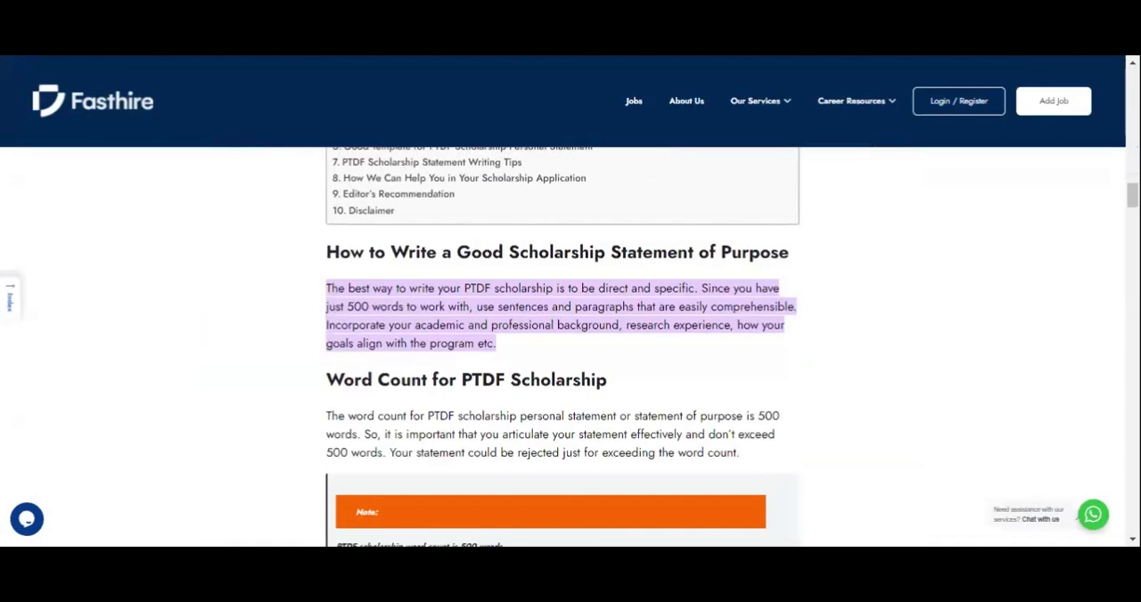
{"action": "scroll", "coordinate": [562, 347], "scroll_direction": "down", "scroll_amount": 6}
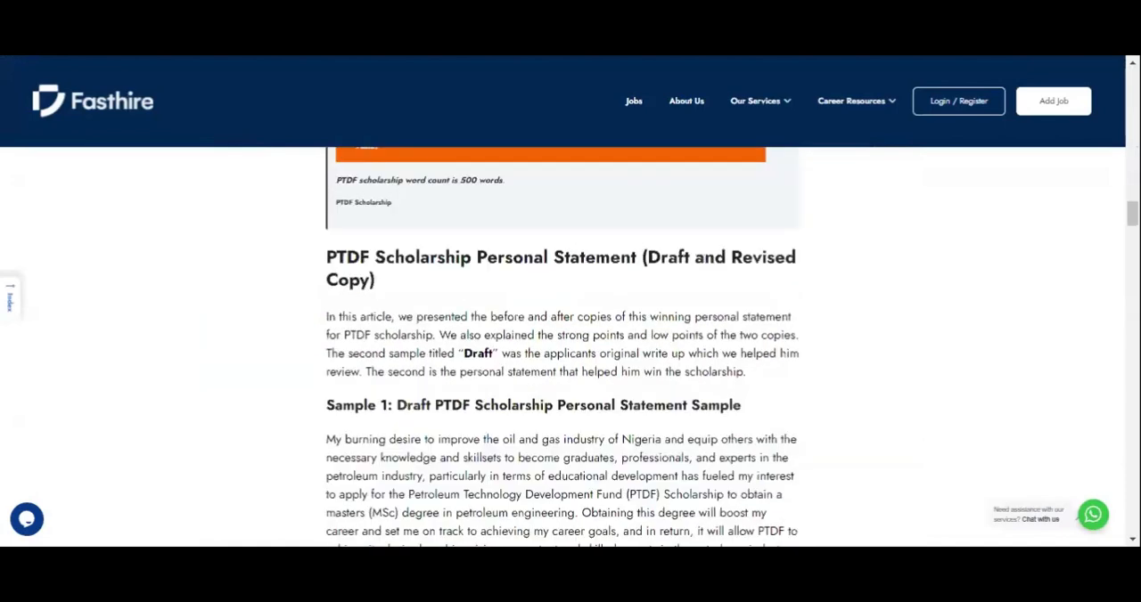
{"action": "scroll", "coordinate": [453, 203], "scroll_direction": "down", "scroll_amount": 15}
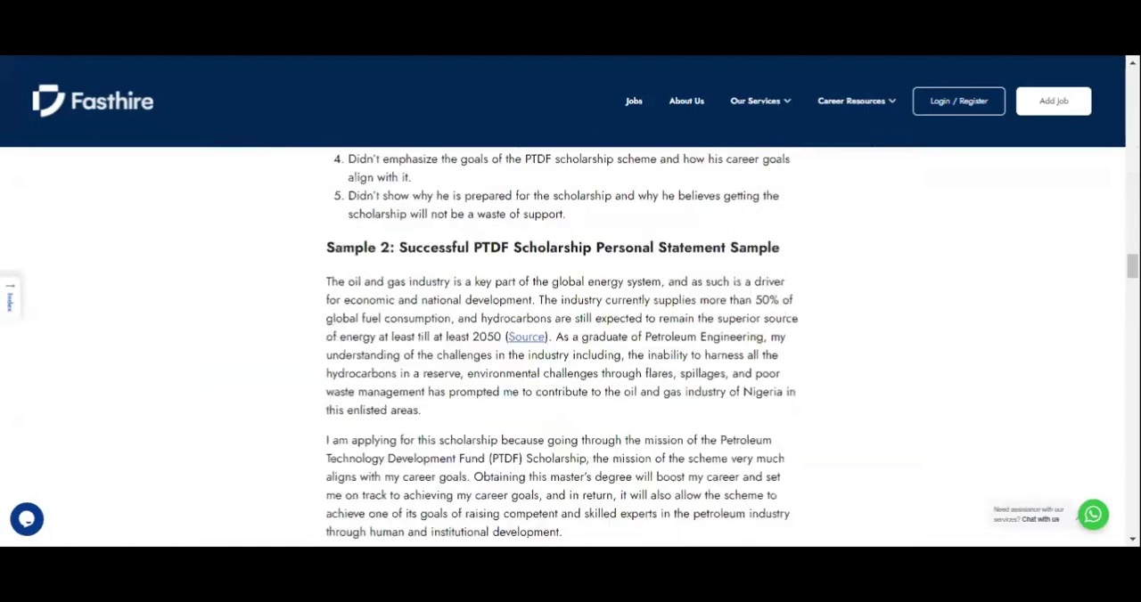
{"action": "scroll", "coordinate": [452, 204], "scroll_direction": "down", "scroll_amount": 20}
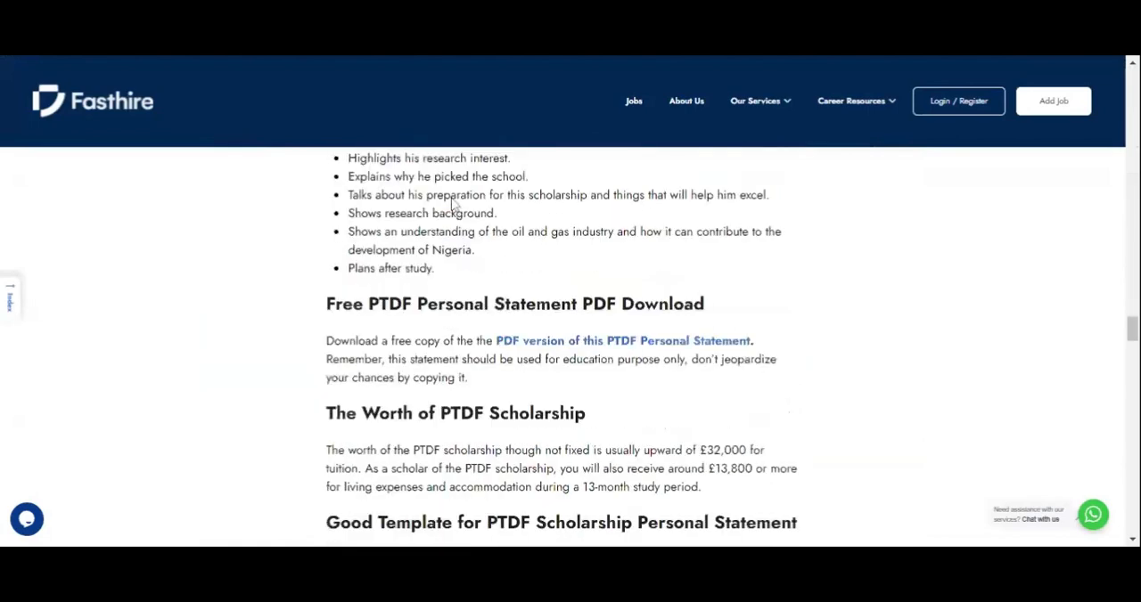
Step: Examine the statement outline infographic, the writing tips image and the closing sections of the article
{"action": "scroll", "coordinate": [561, 348], "scroll_direction": "down", "scroll_amount": 10}
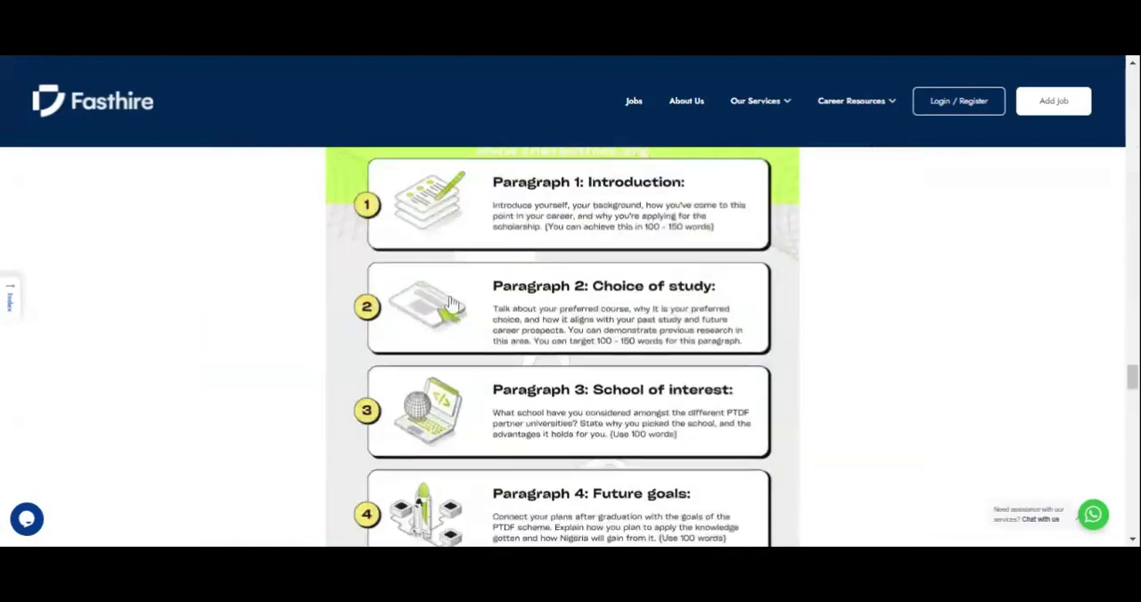
{"action": "scroll", "coordinate": [452, 304], "scroll_direction": "up", "scroll_amount": 3}
{"action": "scroll", "coordinate": [452, 304], "scroll_direction": "down", "scroll_amount": 2}
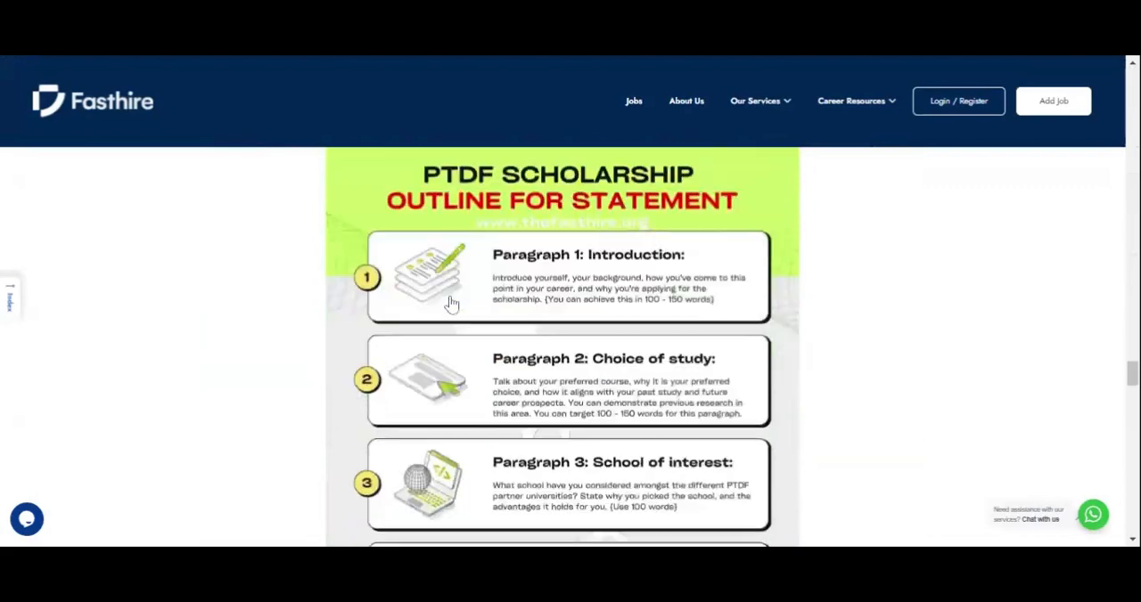
{"action": "scroll", "coordinate": [452, 304], "scroll_direction": "down", "scroll_amount": 8}
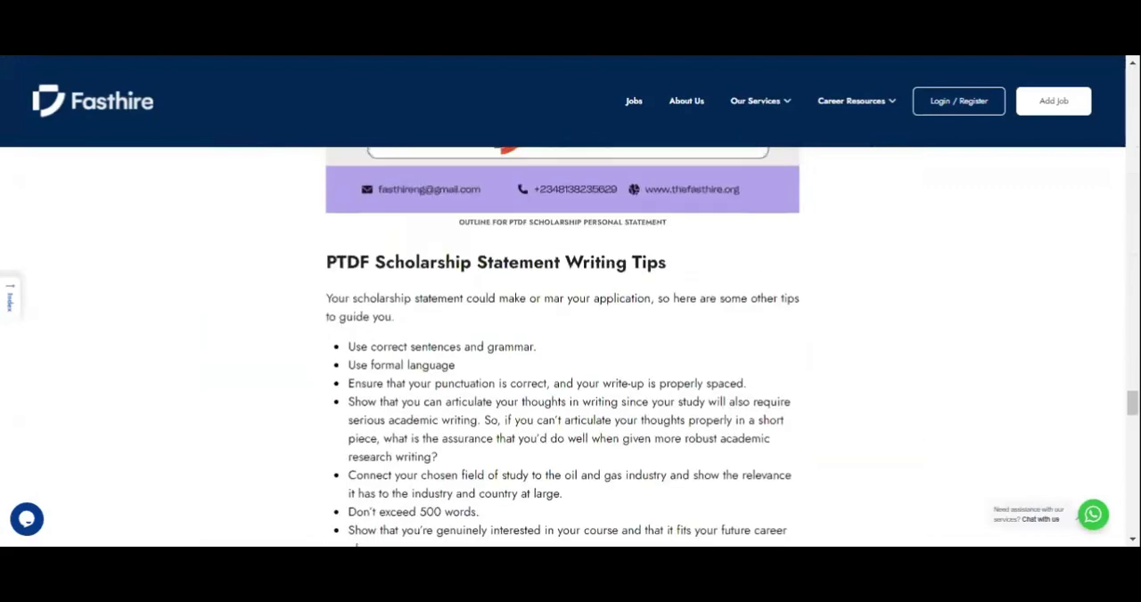
{"action": "scroll", "coordinate": [561, 348], "scroll_direction": "up", "scroll_amount": 8}
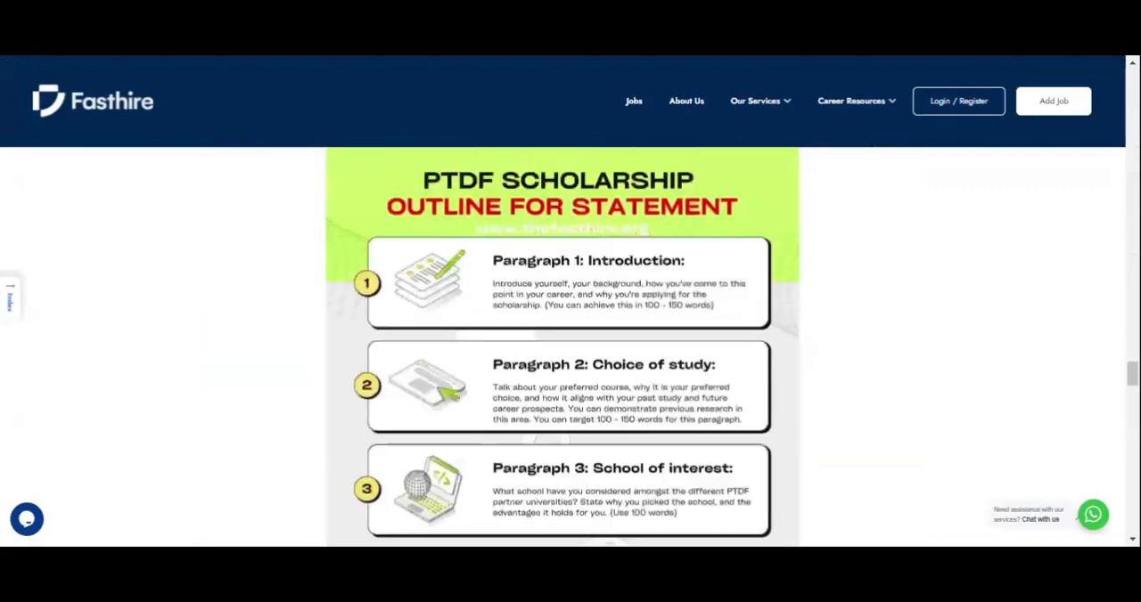
{"action": "scroll", "coordinate": [561, 347], "scroll_direction": "down", "scroll_amount": 12}
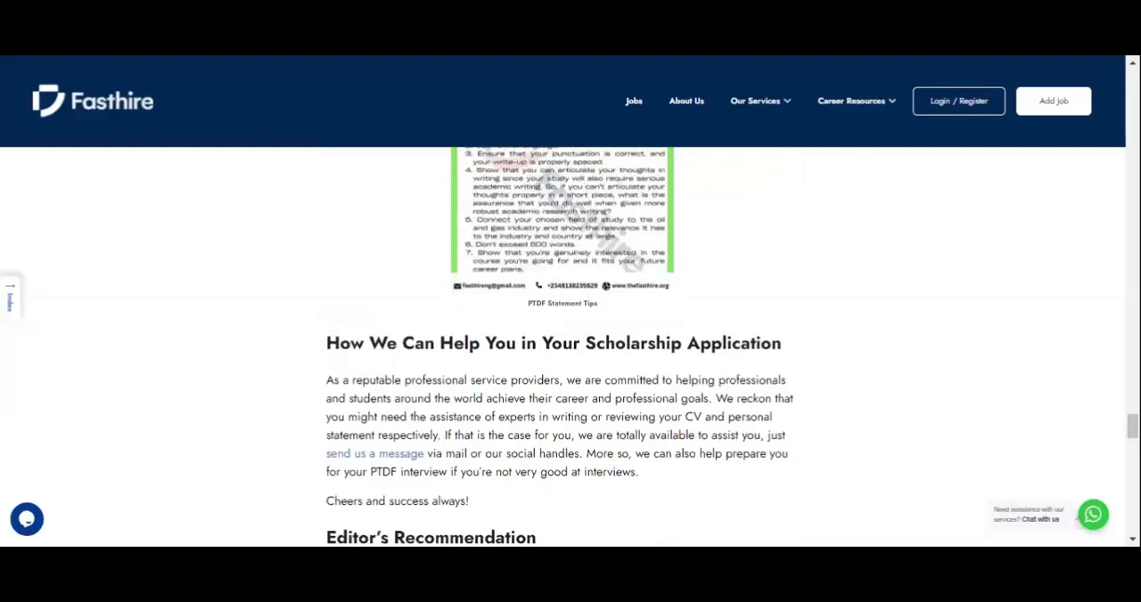
{"action": "scroll", "coordinate": [510, 268], "scroll_direction": "up", "scroll_amount": 3}
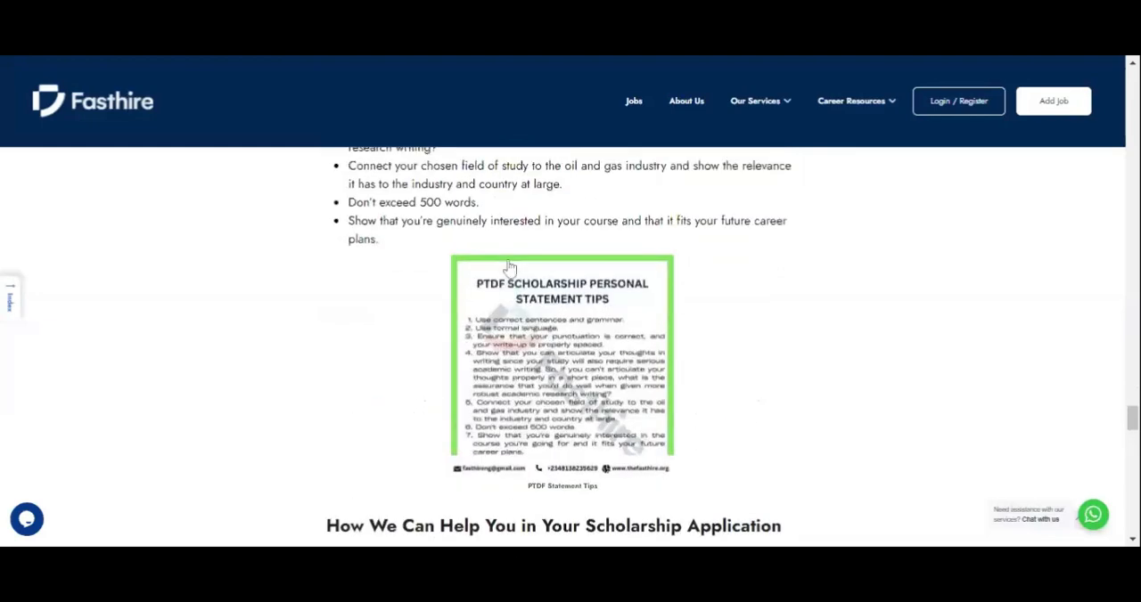
{"action": "scroll", "coordinate": [510, 268], "scroll_direction": "down", "scroll_amount": 7}
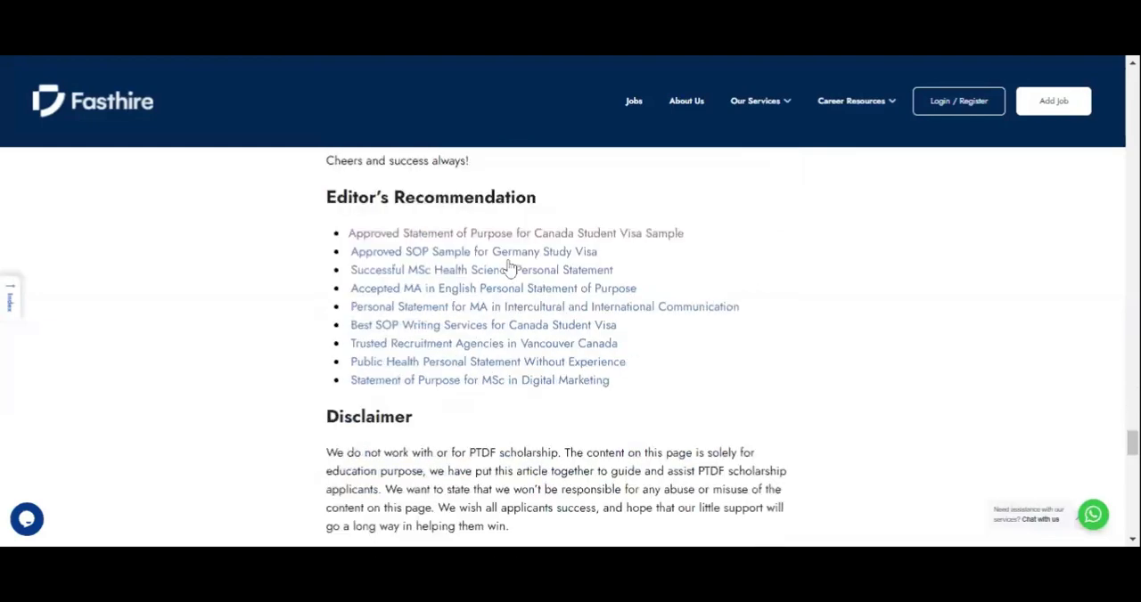
{"action": "scroll", "coordinate": [510, 267], "scroll_direction": "up", "scroll_amount": 1}
{"action": "scroll", "coordinate": [510, 267], "scroll_direction": "down", "scroll_amount": 6}
{"action": "scroll", "coordinate": [510, 267], "scroll_direction": "up", "scroll_amount": 2}
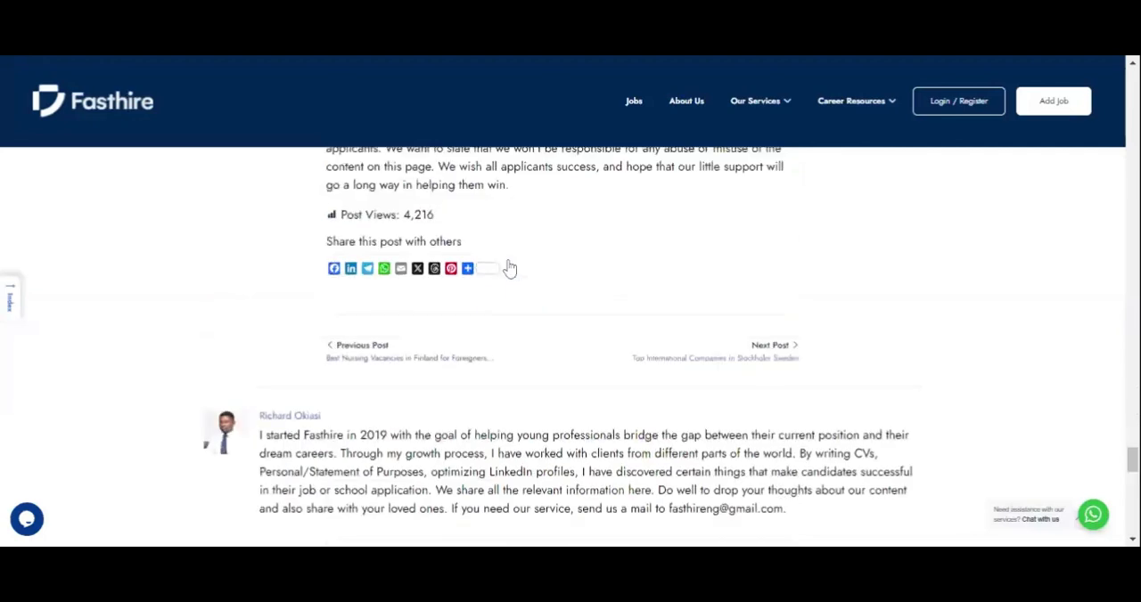
{"action": "scroll", "coordinate": [510, 267], "scroll_direction": "up", "scroll_amount": 3}
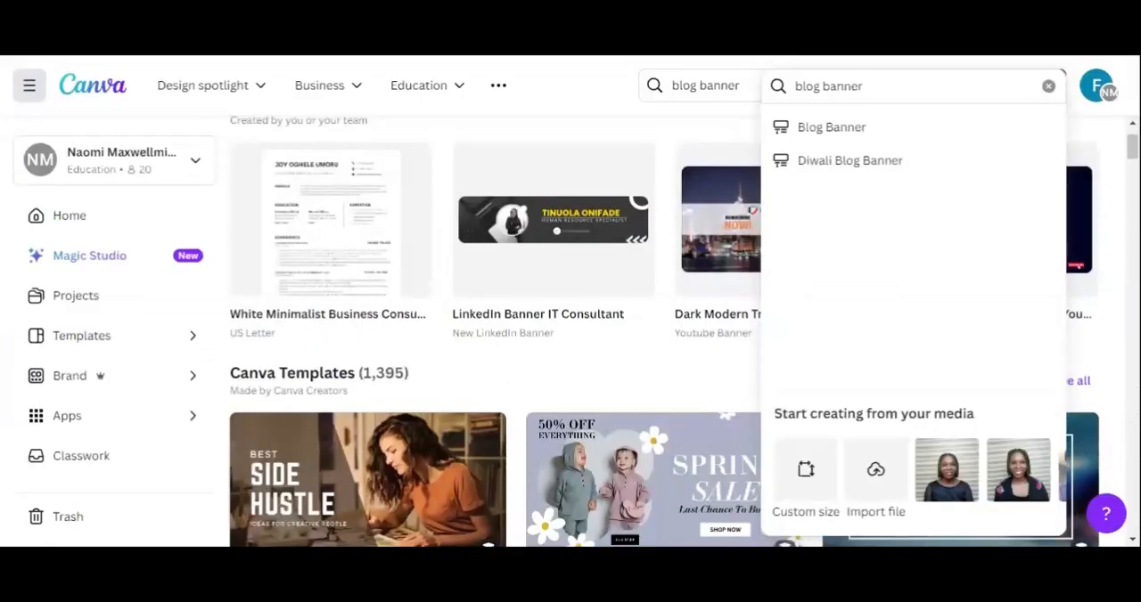
Step: In Canva, clear the "blog banner" query from the new-design search and browse the suggested design formats
{"action": "left_click_drag", "start_coordinate": [862, 85], "coordinate": [794, 86]}
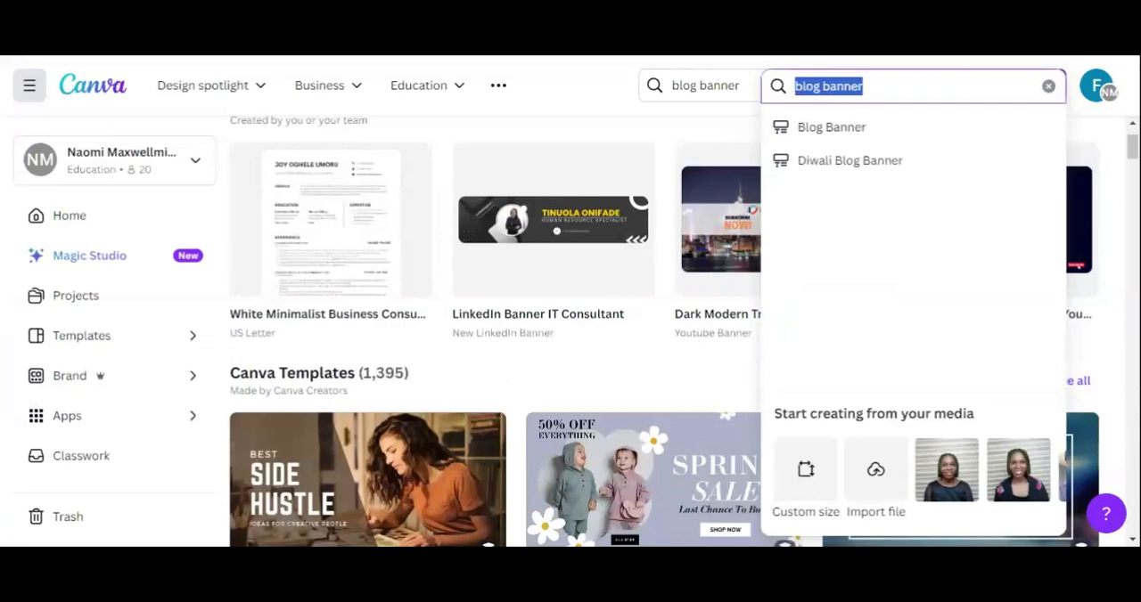
{"action": "key", "text": "BackSpace"}
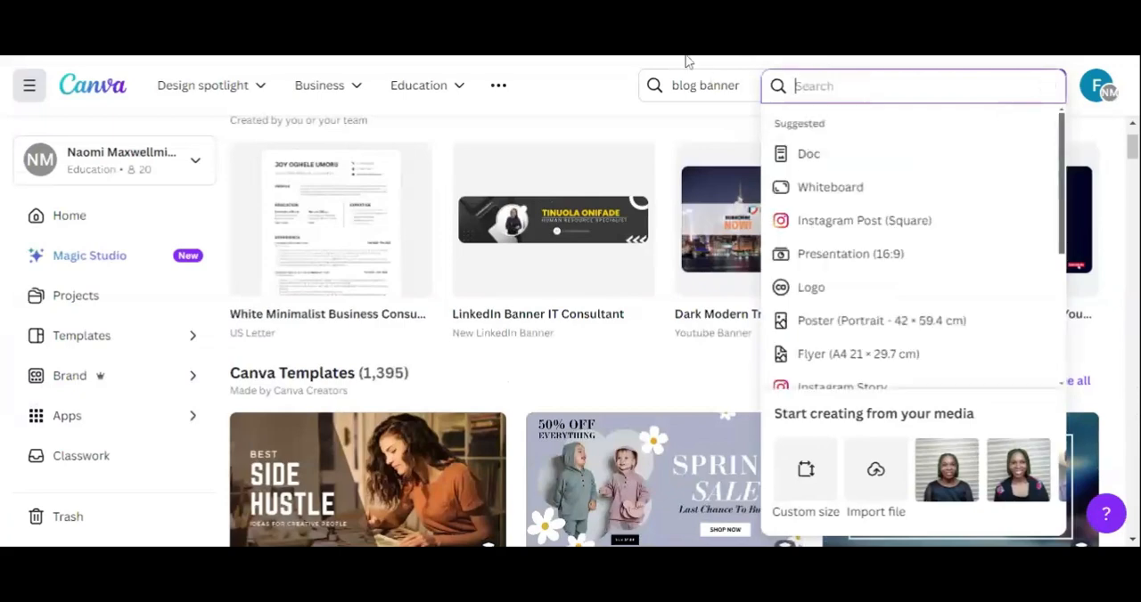
{"action": "left_click", "coordinate": [969, 90]}
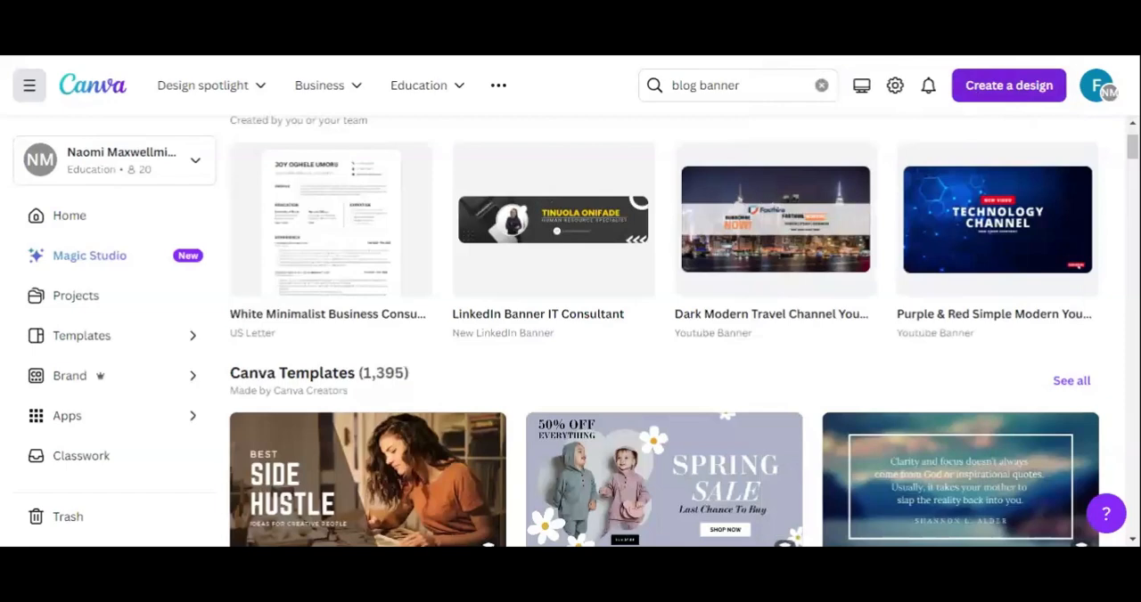
{"action": "left_click", "coordinate": [1013, 85]}
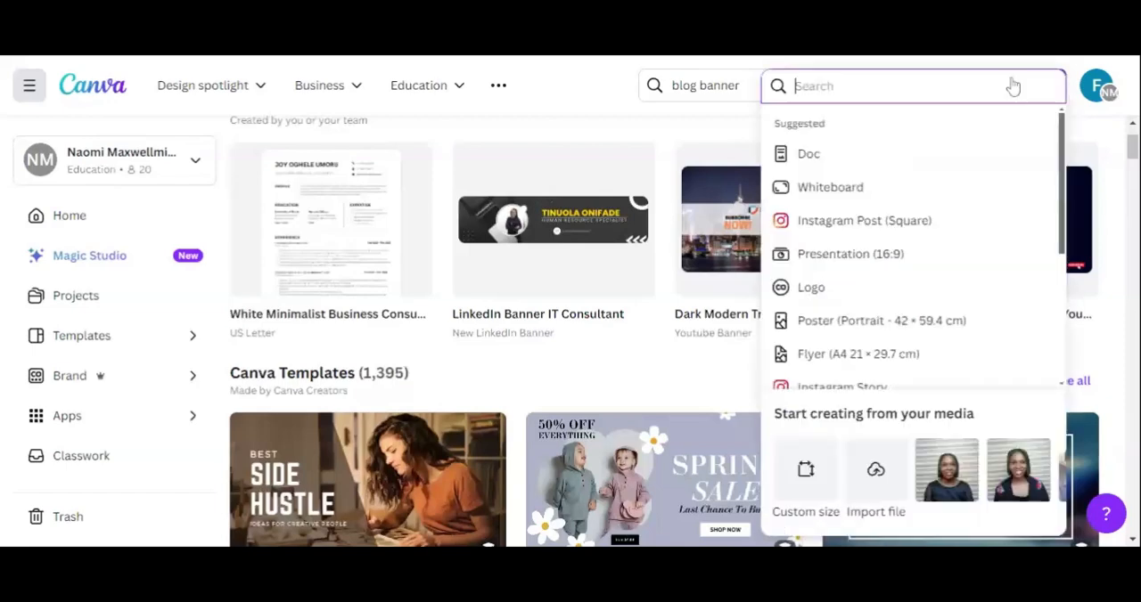
{"action": "scroll", "coordinate": [891, 255], "scroll_direction": "down", "scroll_amount": 3}
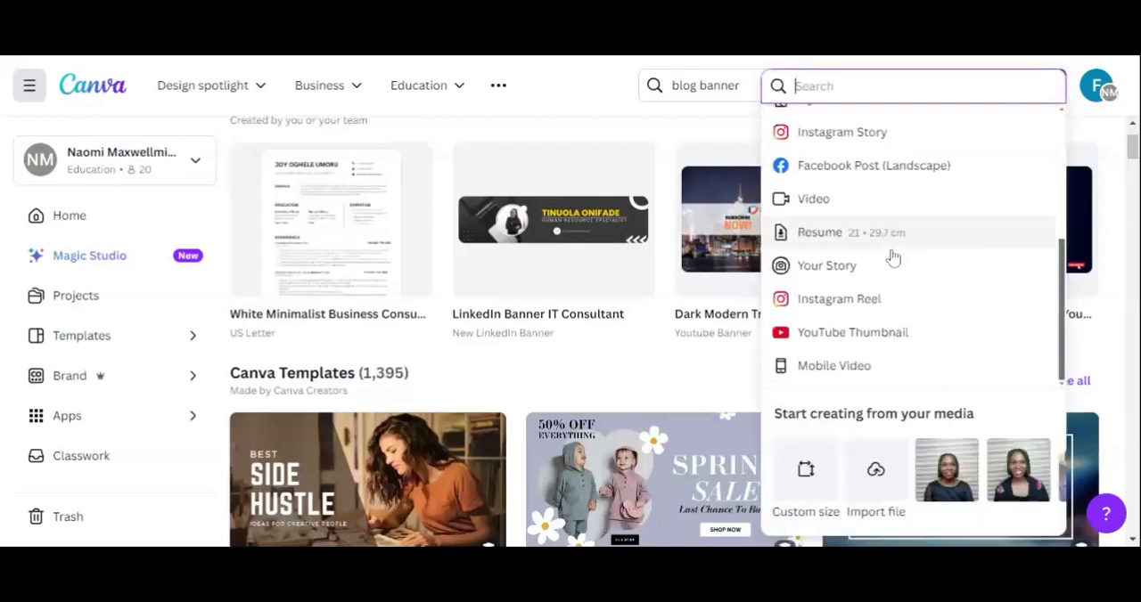
Step: Create a new custom-size design 2000 px wide and 2000 px high
{"action": "left_click", "coordinate": [807, 473]}
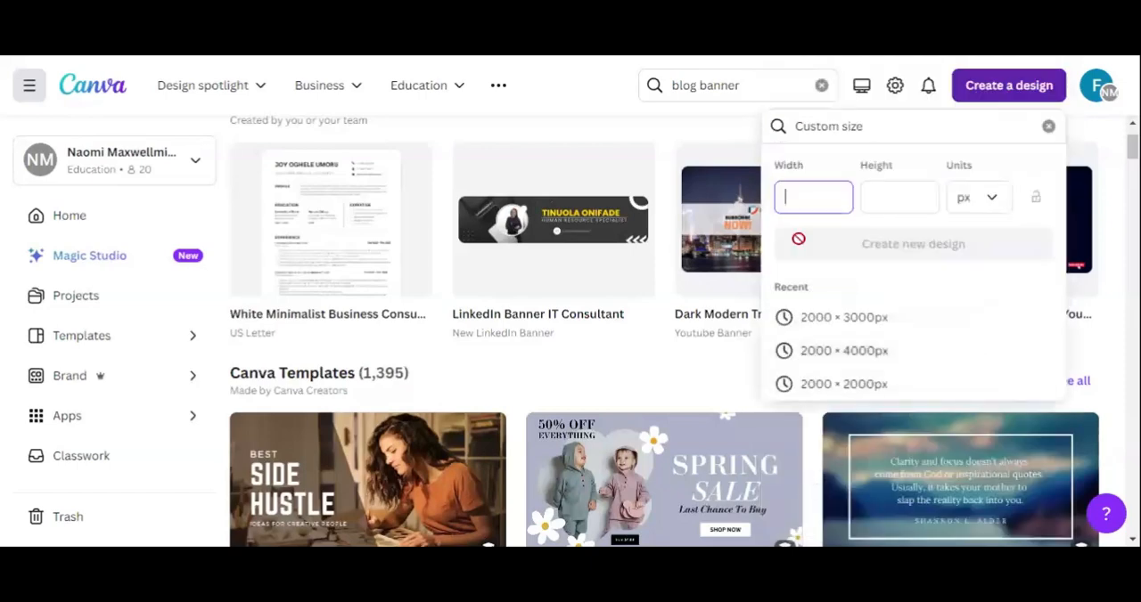
{"action": "type", "text": "2000"}
{"action": "key", "text": "Tab"}
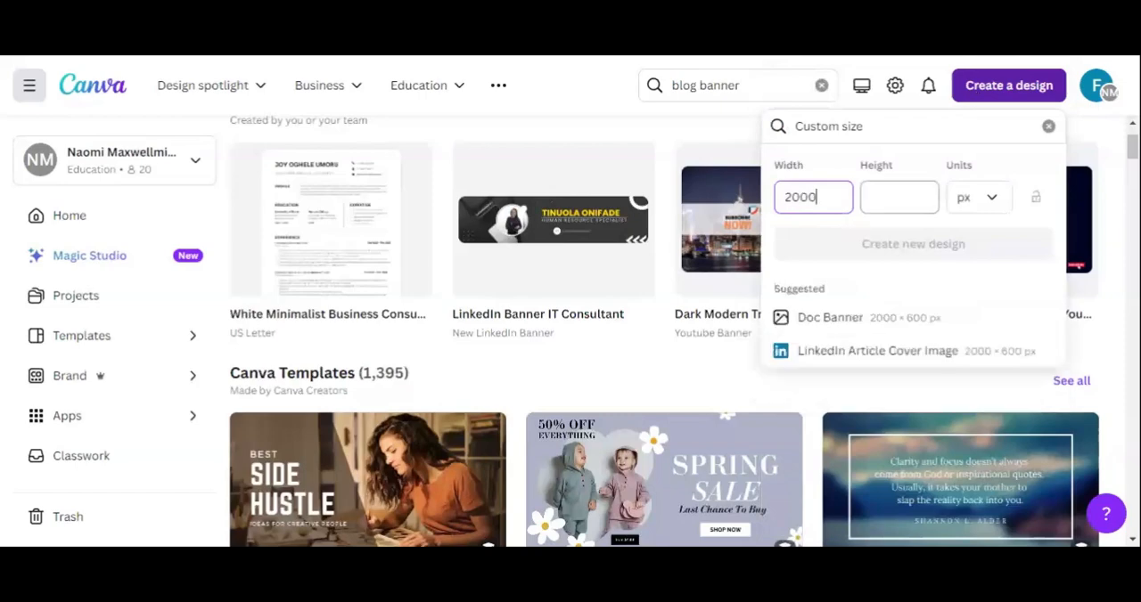
{"action": "type", "text": "20"}
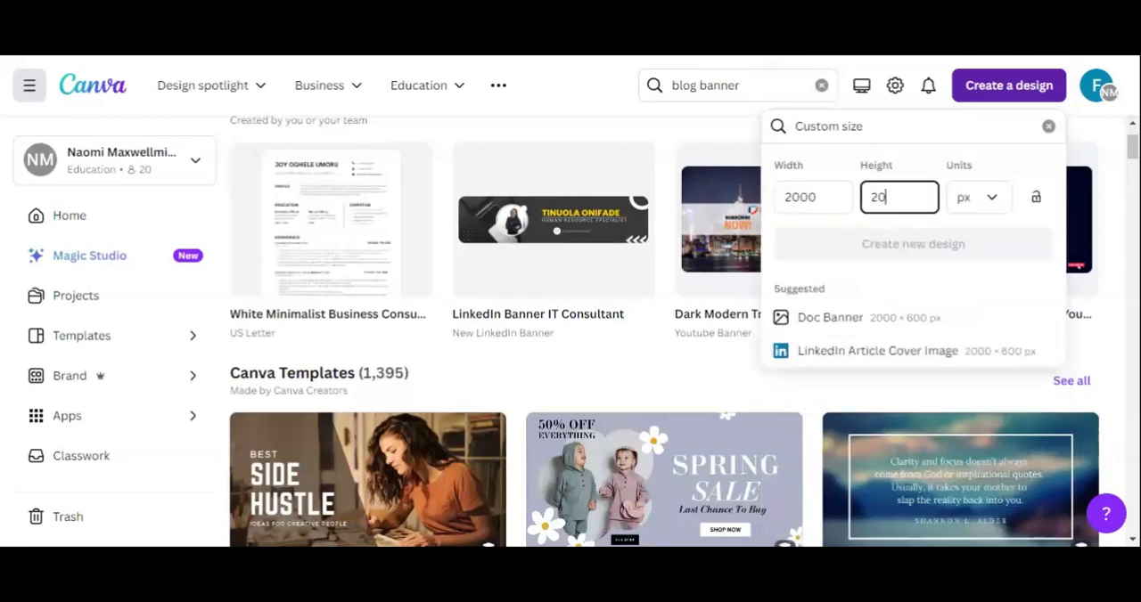
{"action": "type", "text": "00"}
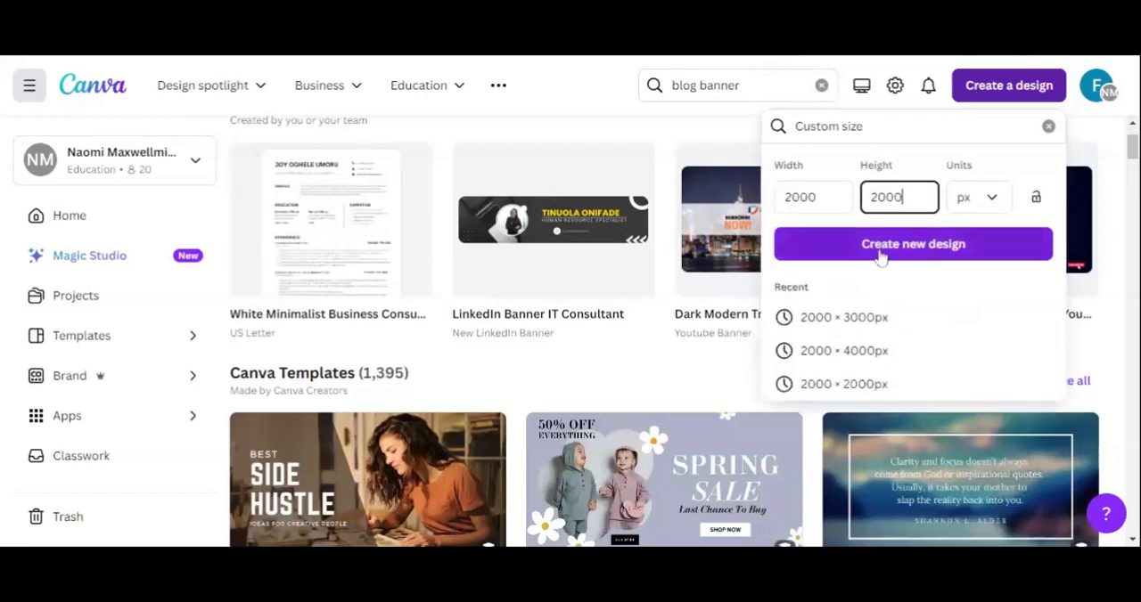
{"action": "left_click", "coordinate": [880, 256]}
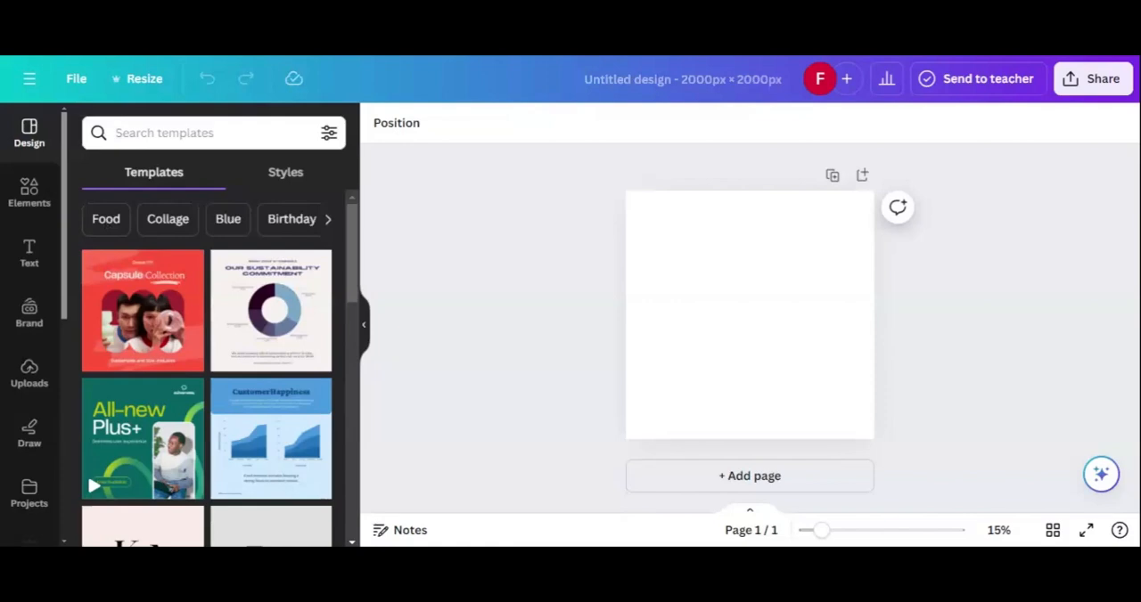
Step: Search the design elements for "university" and browse the matching graphics
{"action": "left_click", "coordinate": [22, 196]}
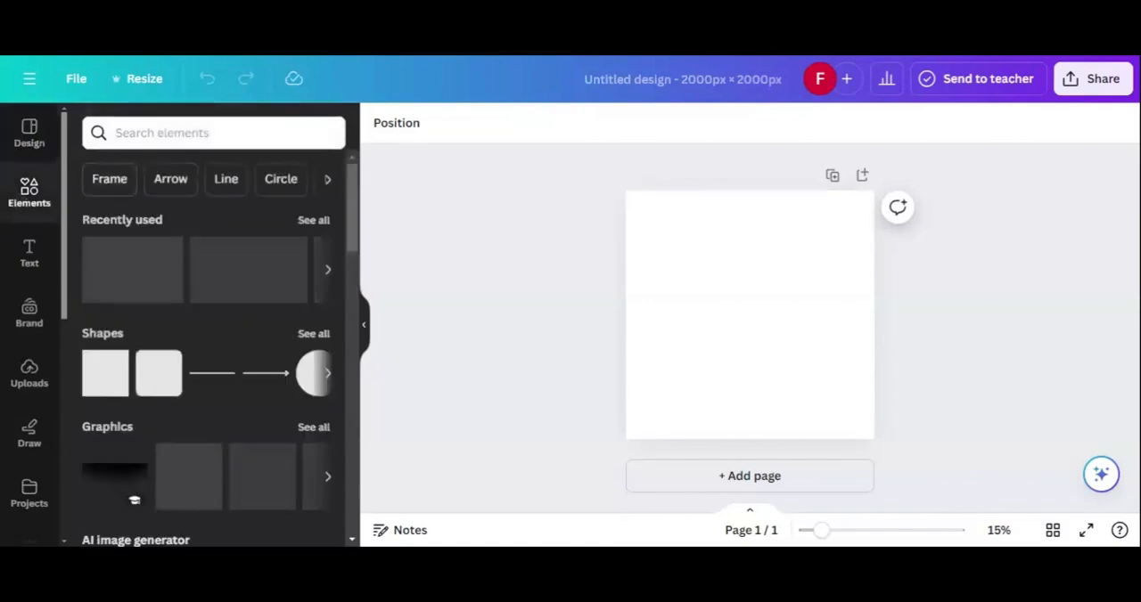
{"action": "left_click", "coordinate": [213, 133]}
{"action": "type", "text": "u"}
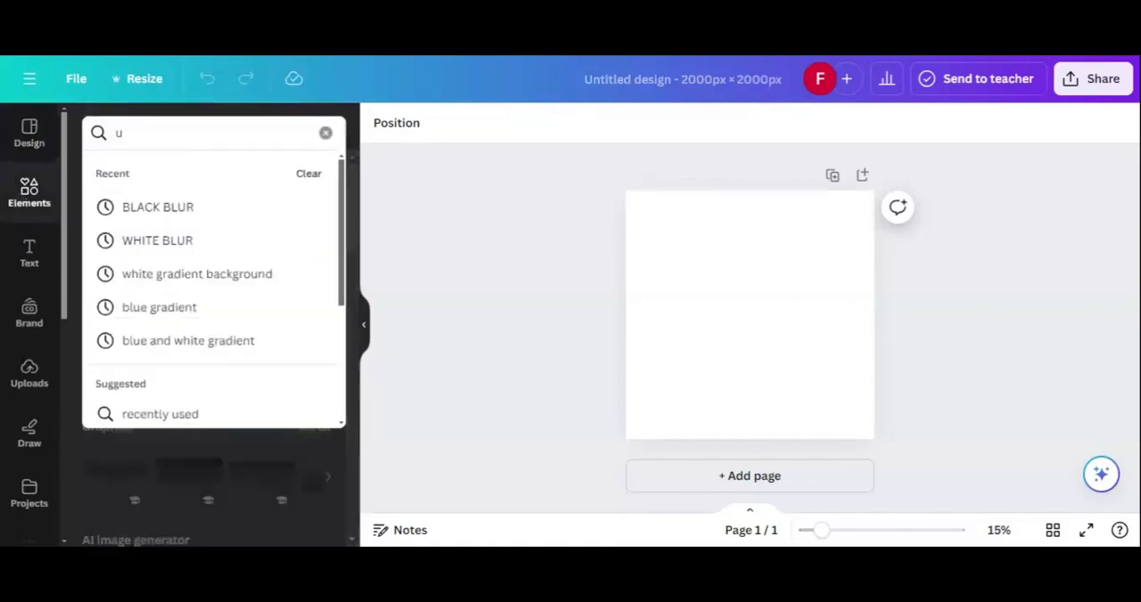
{"action": "type", "text": "niversity"}
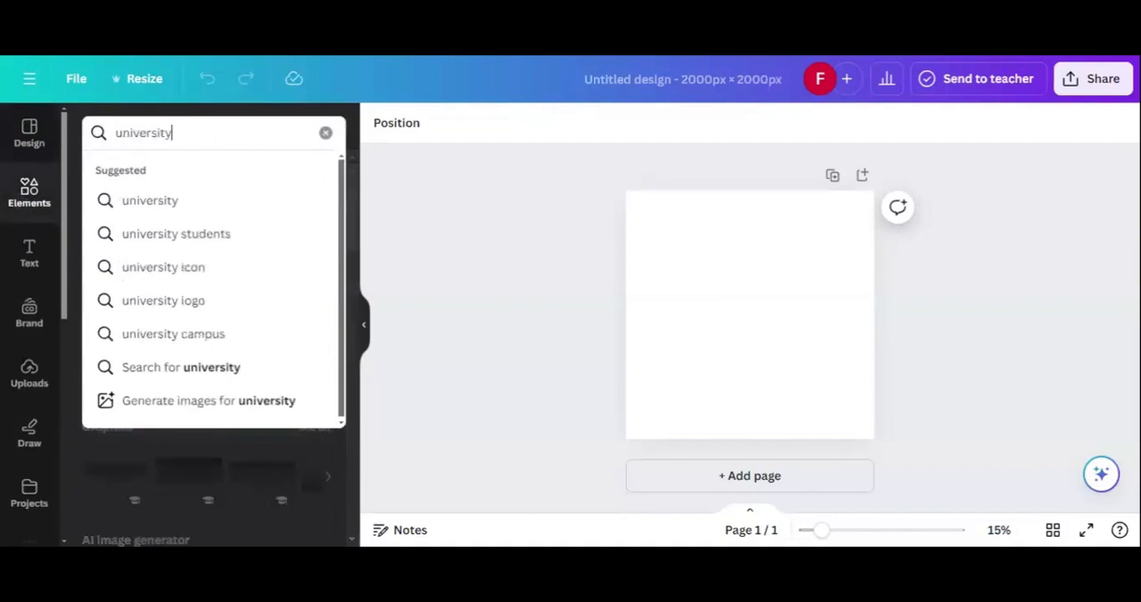
{"action": "key", "text": "Return"}
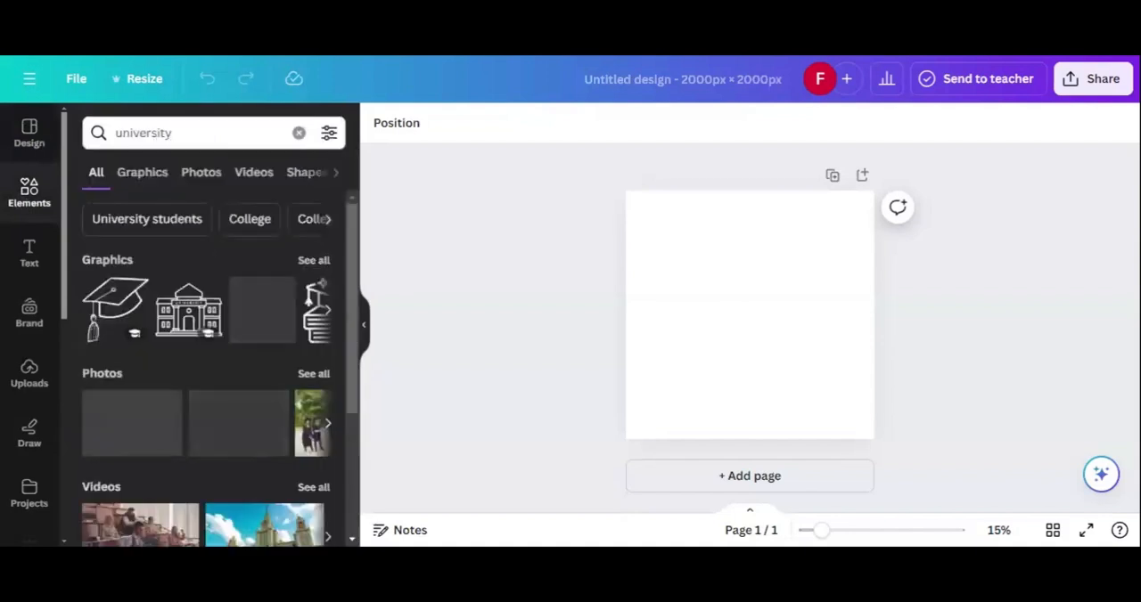
{"action": "scroll", "coordinate": [254, 330], "scroll_direction": "right", "scroll_amount": 2}
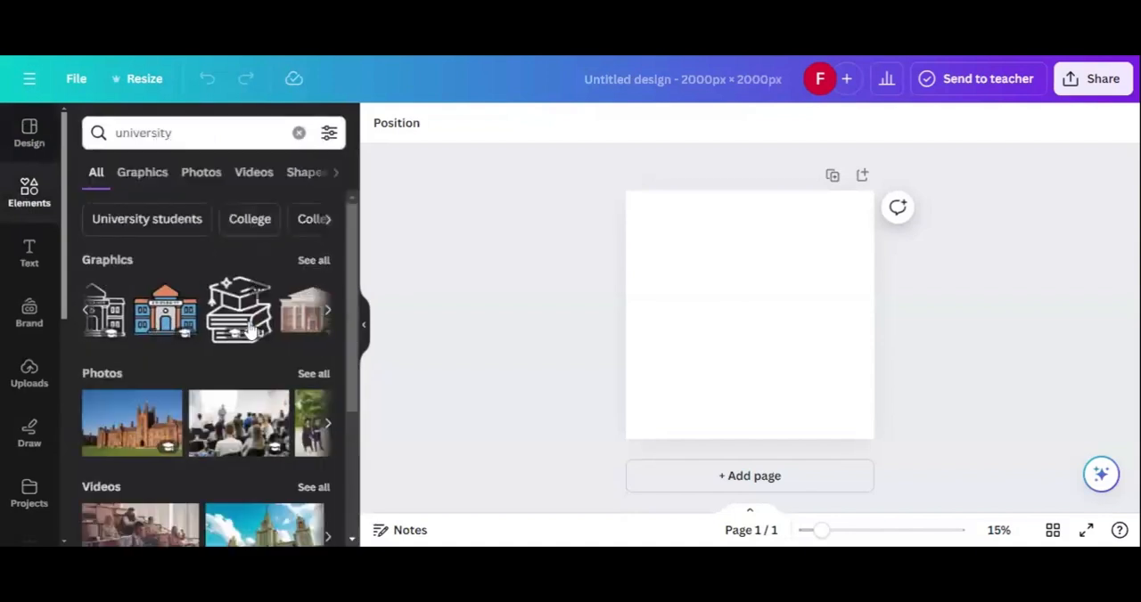
{"action": "scroll", "coordinate": [145, 435], "scroll_direction": "right", "scroll_amount": 1}
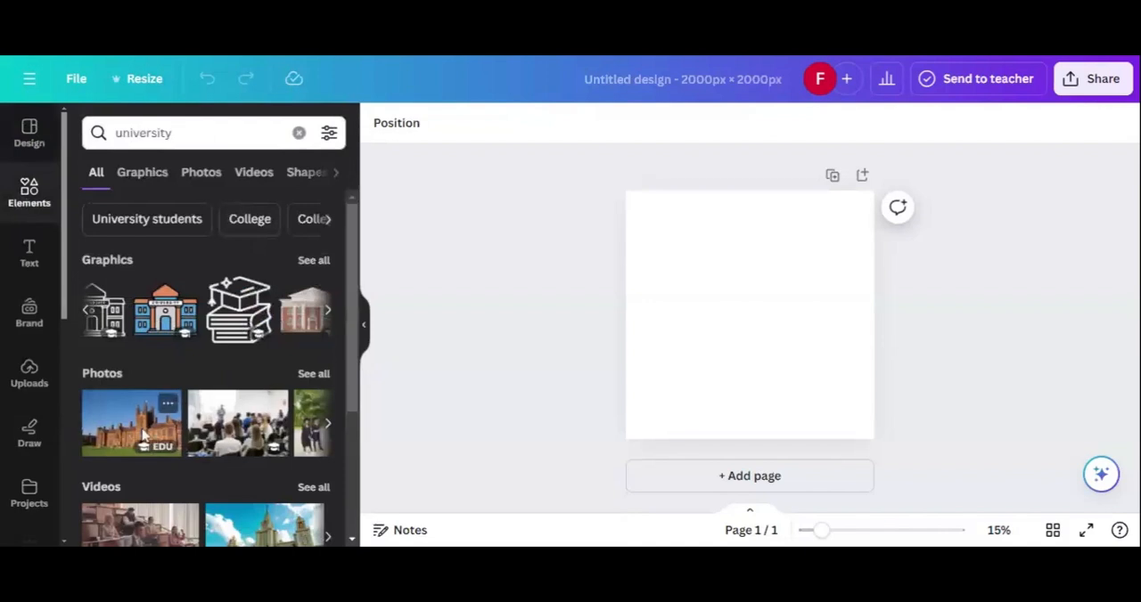
Step: From the university photos, insert the one of four students walking before a campus building and set it as the page background
{"action": "left_click", "coordinate": [201, 174]}
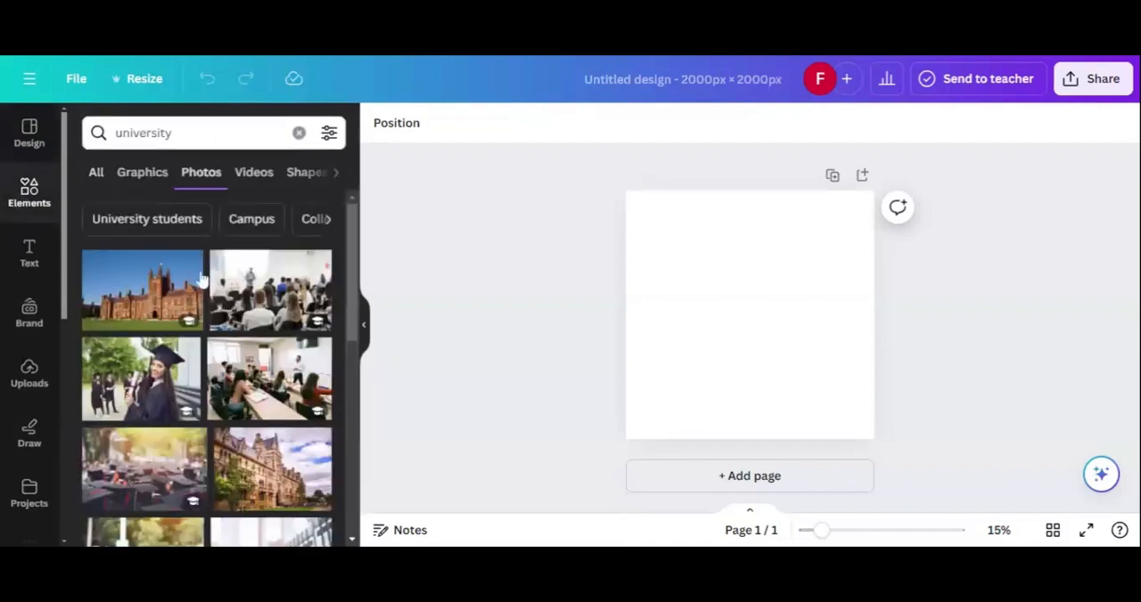
{"action": "scroll", "coordinate": [198, 321], "scroll_direction": "down", "scroll_amount": 1}
{"action": "scroll", "coordinate": [190, 383], "scroll_direction": "down", "scroll_amount": 2}
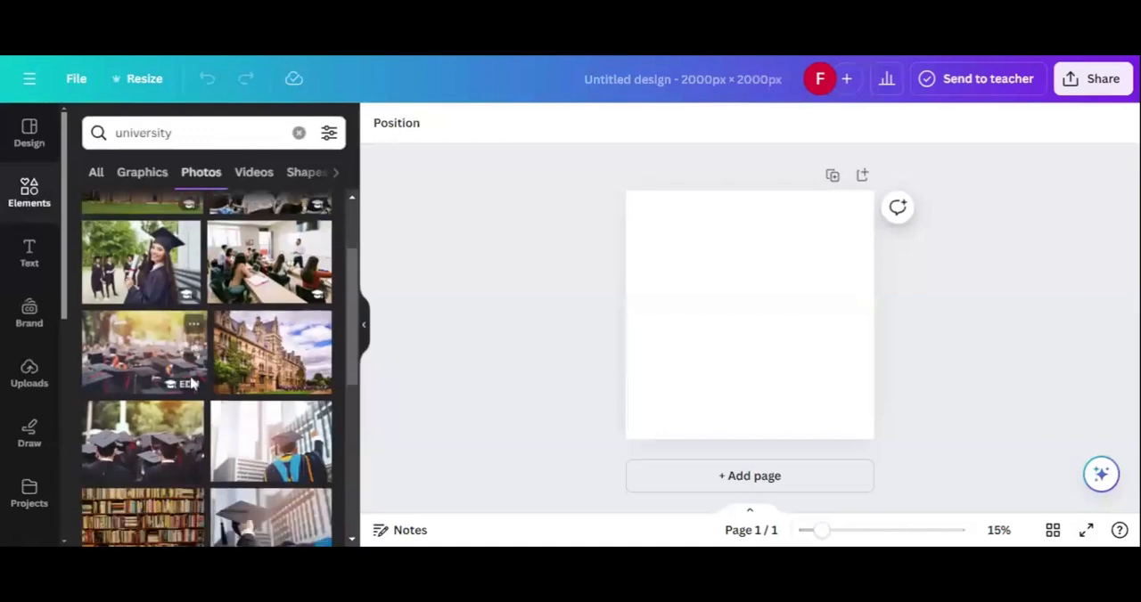
{"action": "scroll", "coordinate": [190, 383], "scroll_direction": "down", "scroll_amount": 1}
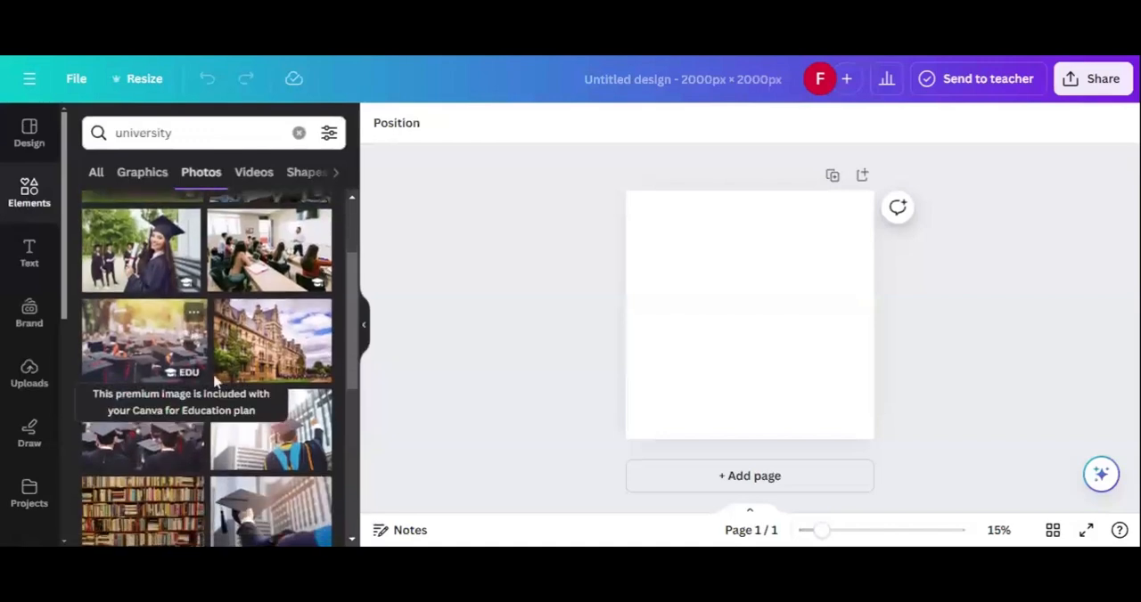
{"action": "scroll", "coordinate": [259, 419], "scroll_direction": "down", "scroll_amount": 3}
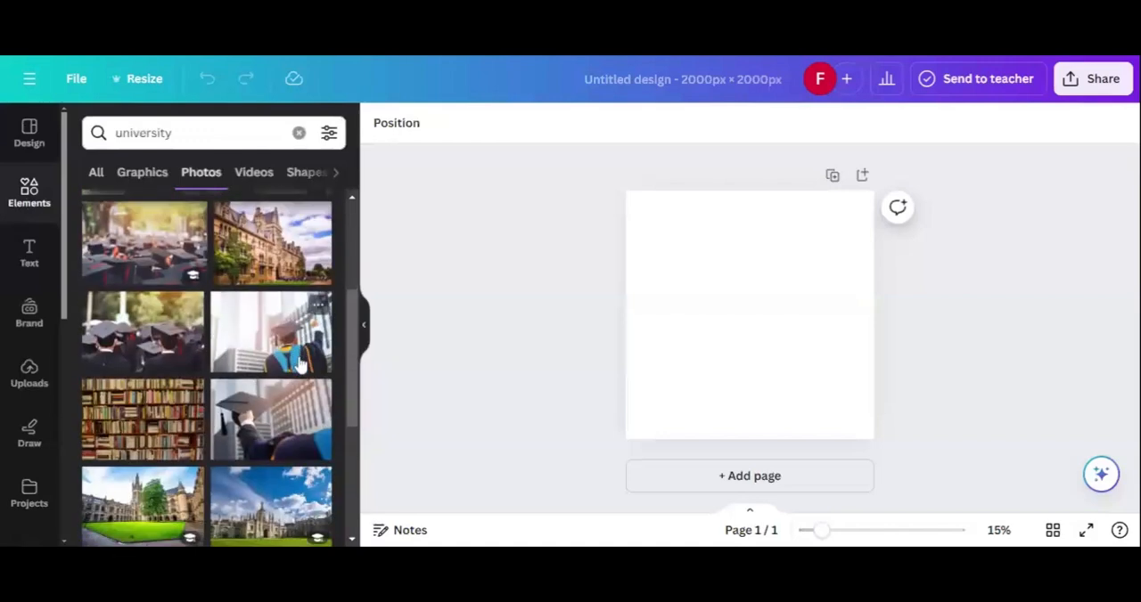
{"action": "scroll", "coordinate": [250, 430], "scroll_direction": "down", "scroll_amount": 2}
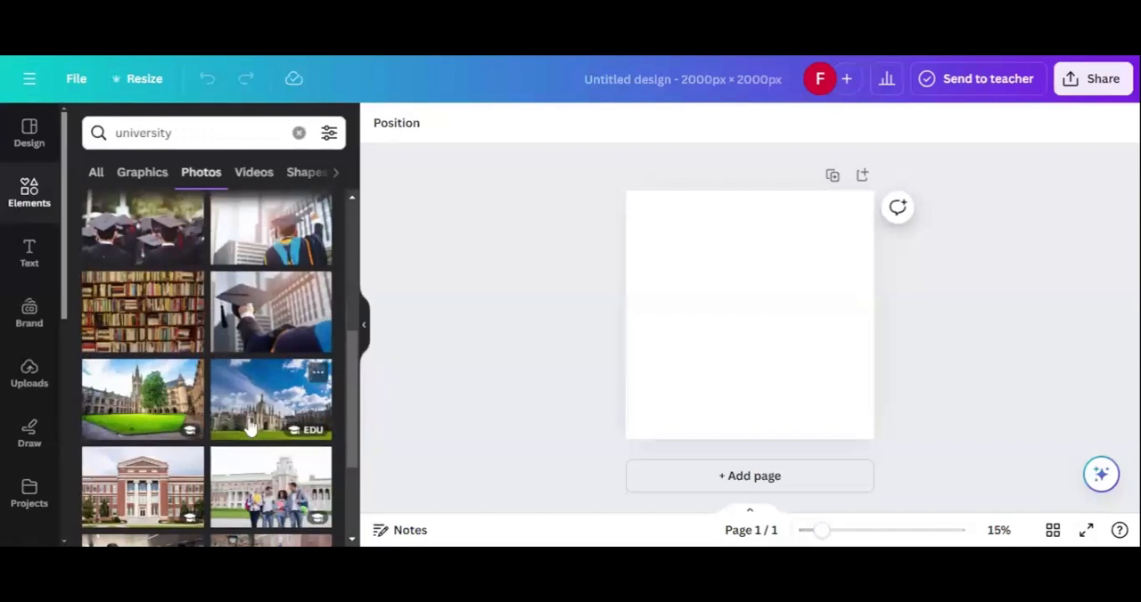
{"action": "scroll", "coordinate": [250, 428], "scroll_direction": "down", "scroll_amount": 1}
{"action": "scroll", "coordinate": [174, 408], "scroll_direction": "down", "scroll_amount": 2}
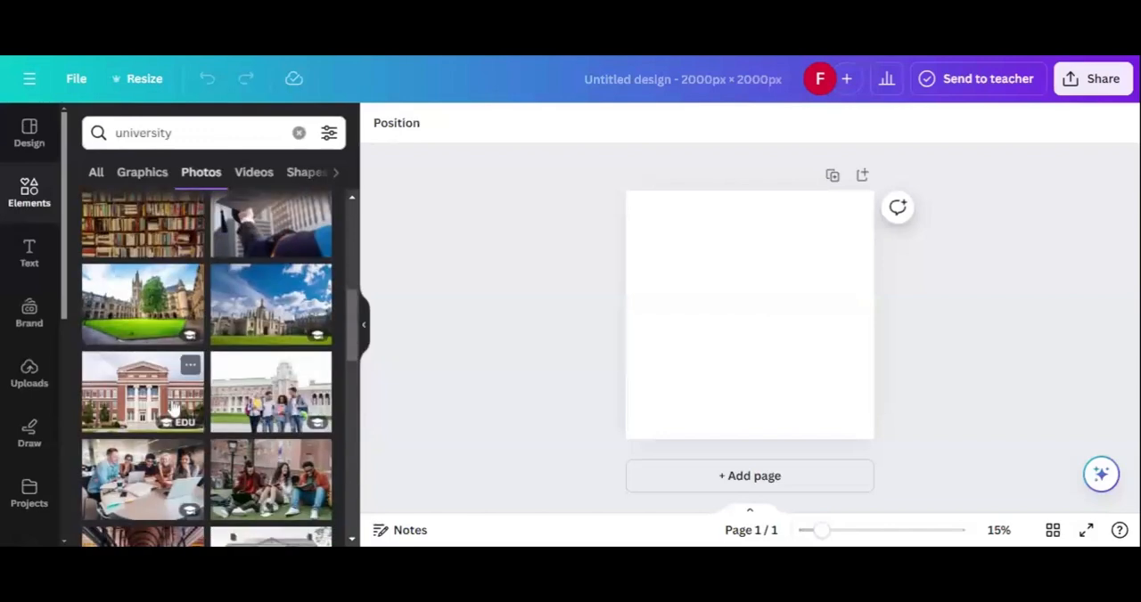
{"action": "scroll", "coordinate": [175, 408], "scroll_direction": "down", "scroll_amount": 2}
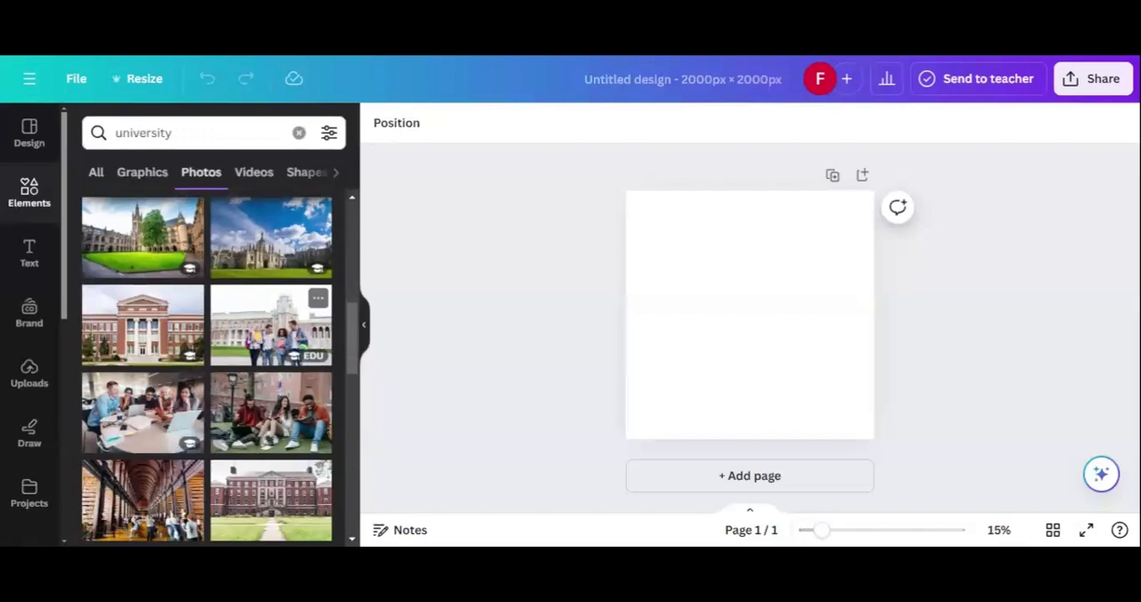
{"action": "left_click", "coordinate": [270, 343]}
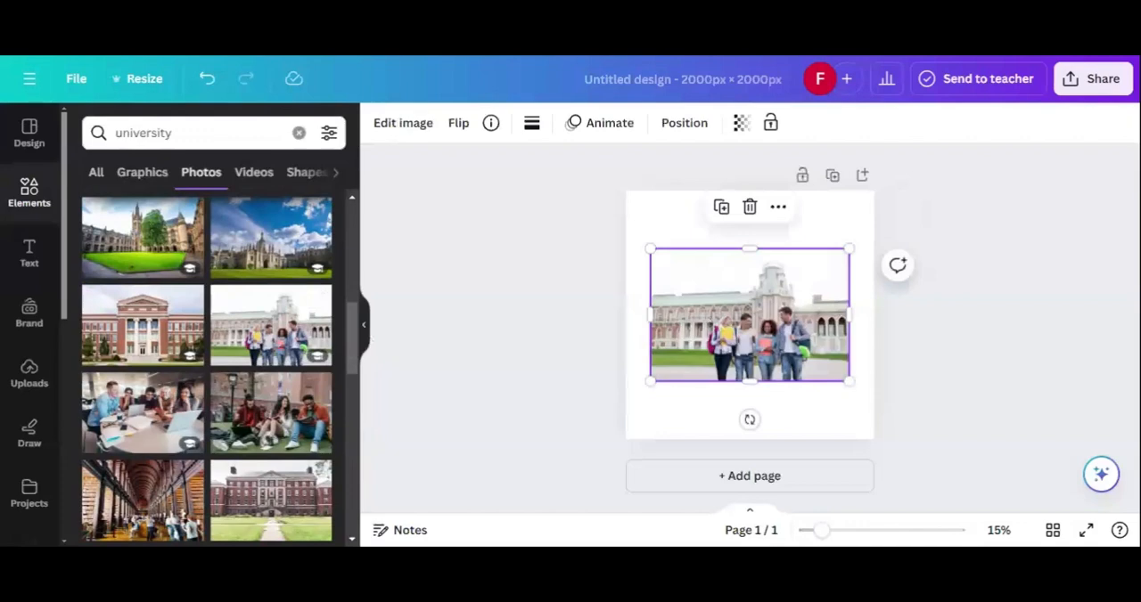
{"action": "right_click", "coordinate": [716, 314]}
{"action": "left_click", "coordinate": [794, 484]}
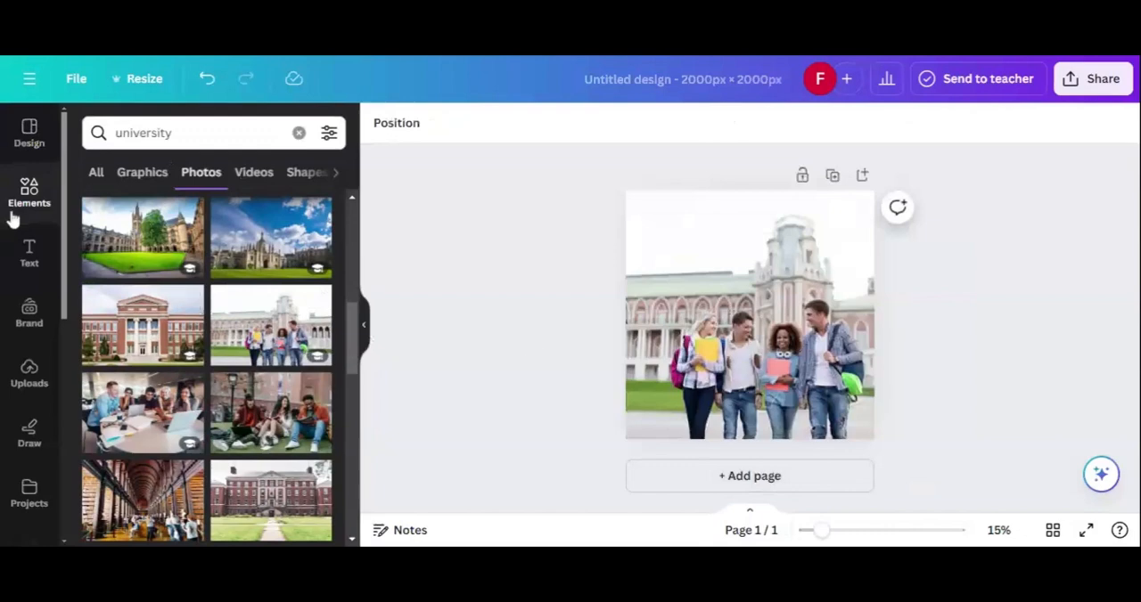
Step: Add a heading to the page reading "TOP 10 UNIVERSITIES IN NIGERIA"
{"action": "left_click", "coordinate": [29, 250]}
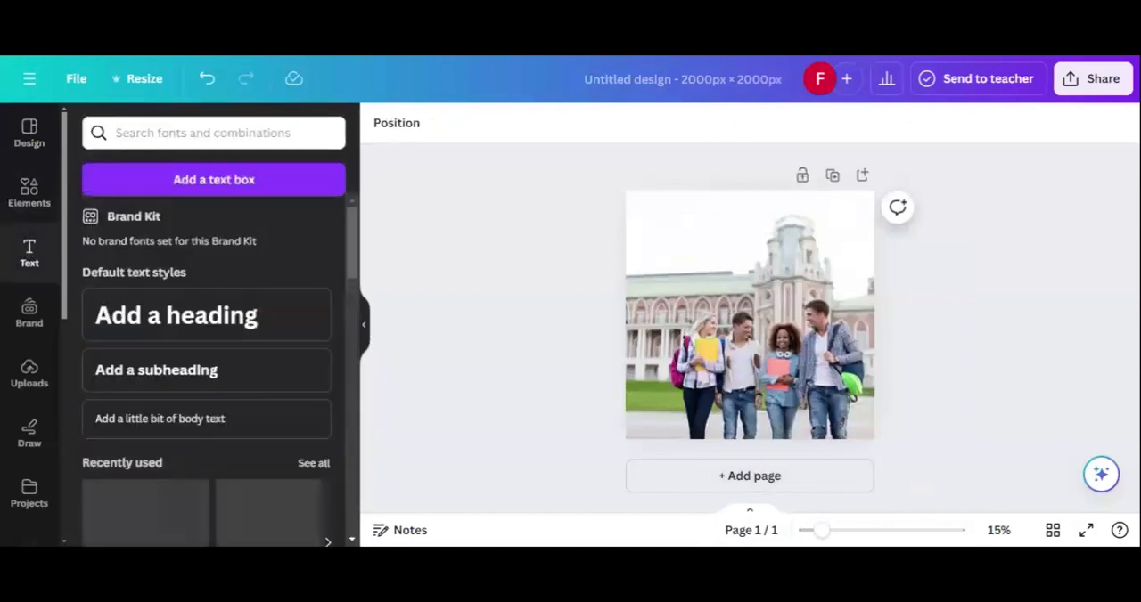
{"action": "left_click", "coordinate": [133, 133]}
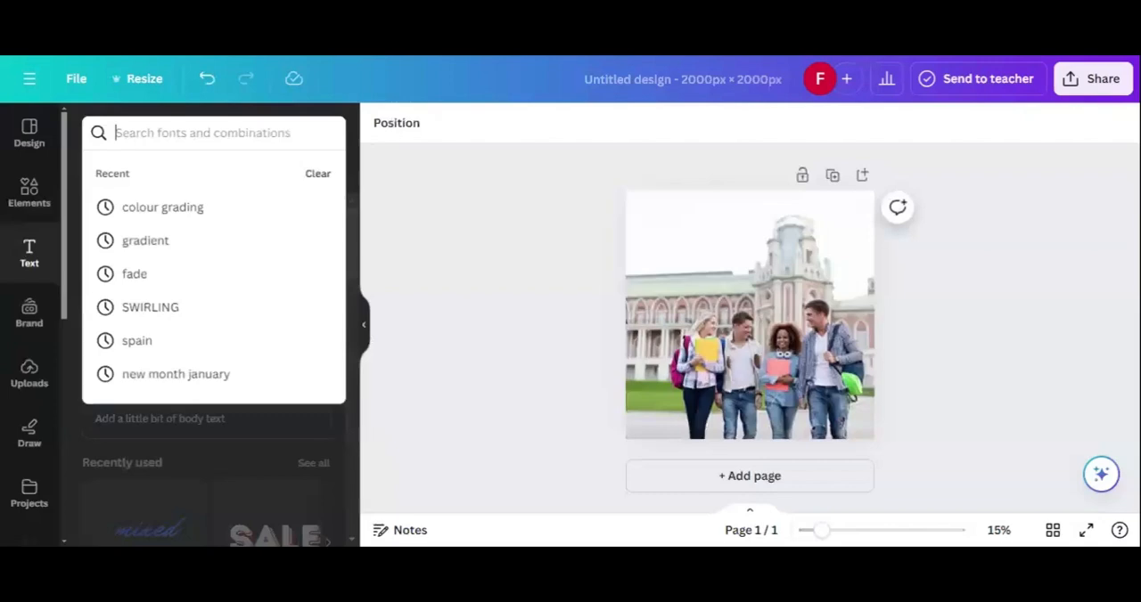
{"action": "left_click", "coordinate": [30, 250]}
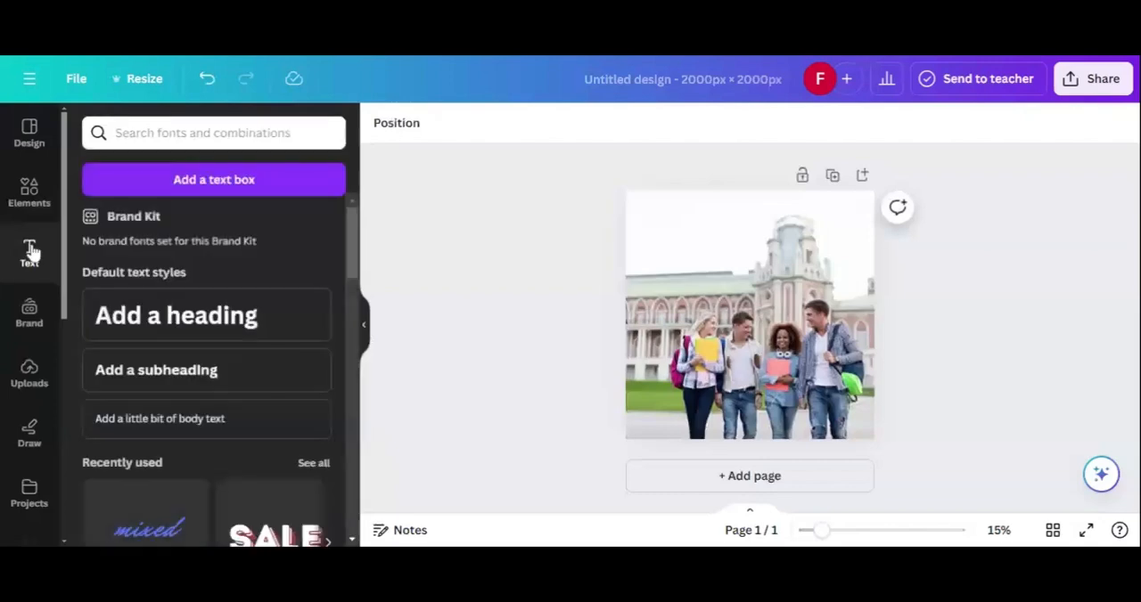
{"action": "left_click", "coordinate": [163, 319]}
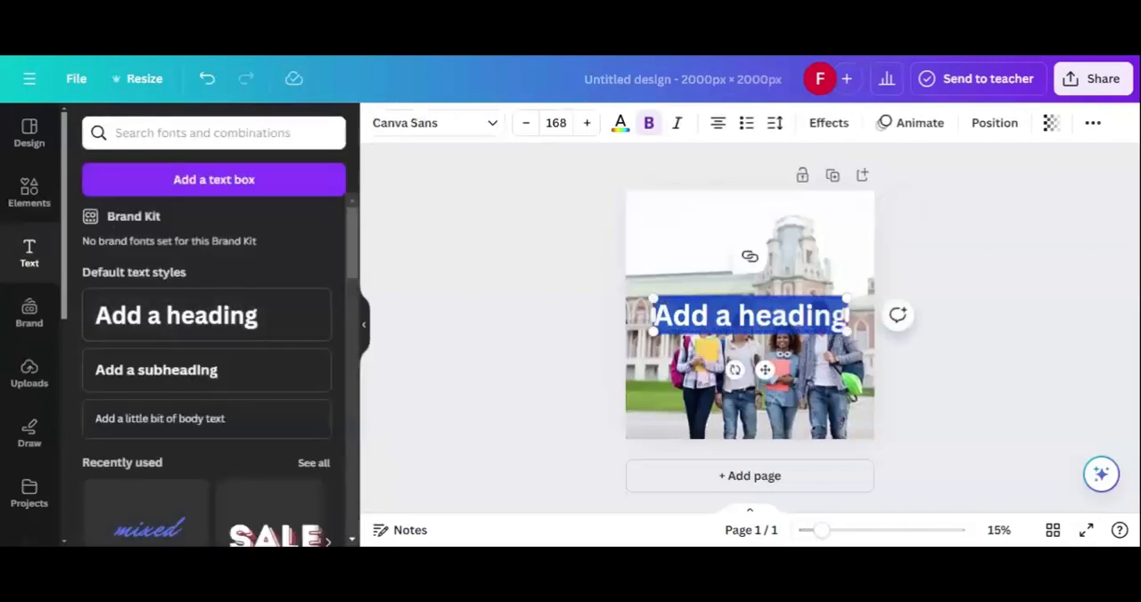
{"action": "key", "text": "BackSpace"}
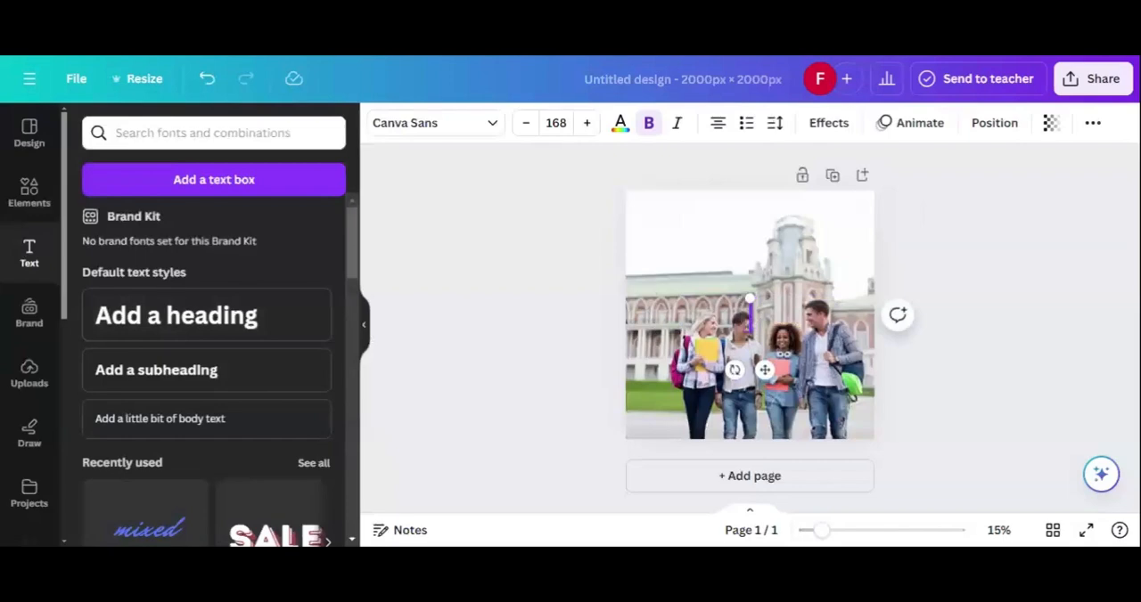
{"action": "type", "text": "TOP 10 UNI"}
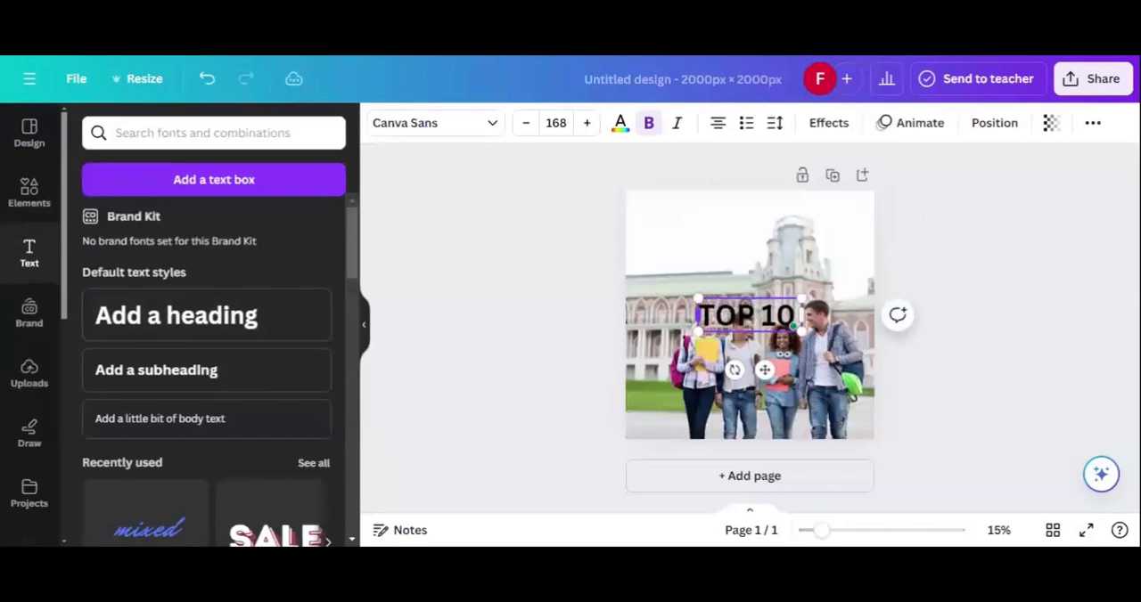
{"action": "key", "text": "BackSpace"}
{"action": "key", "text": "BackSpace"}
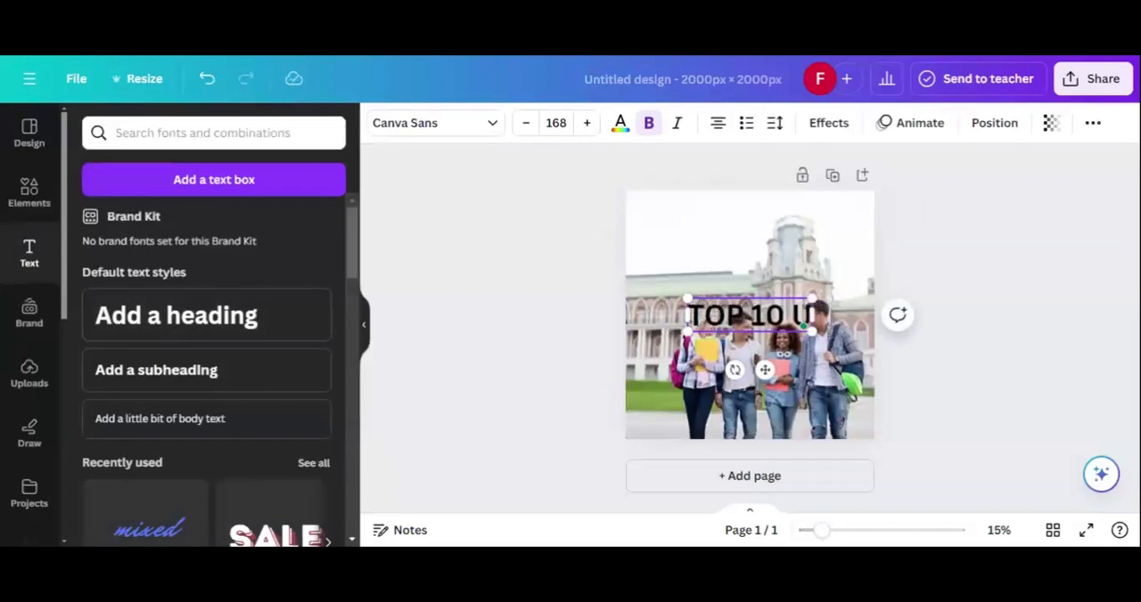
{"action": "type", "text": "NIVER"}
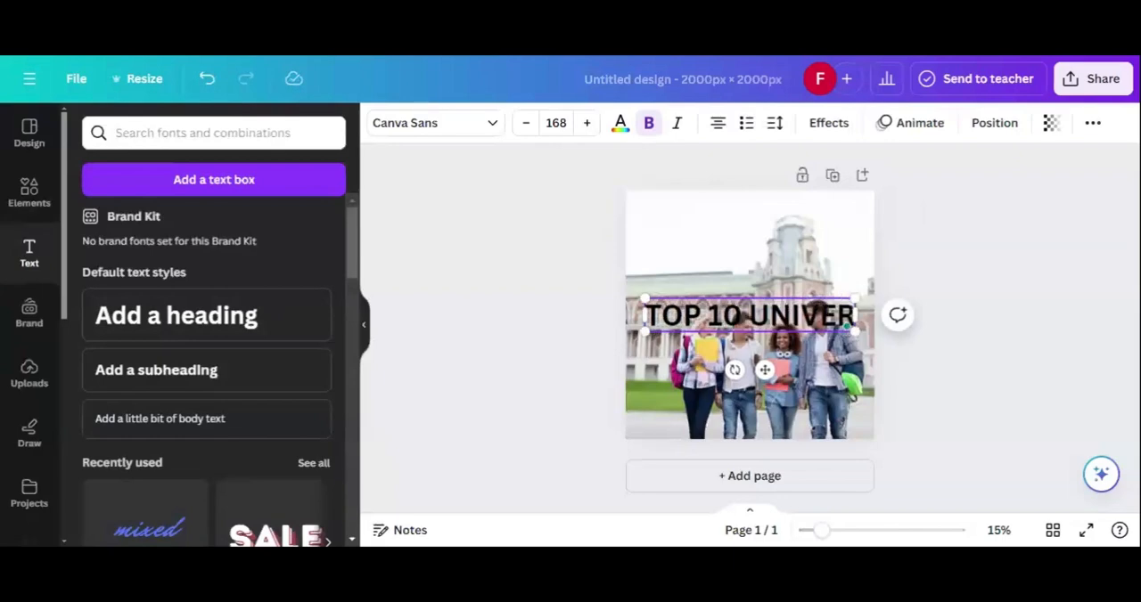
{"action": "type", "text": "SITIES I"}
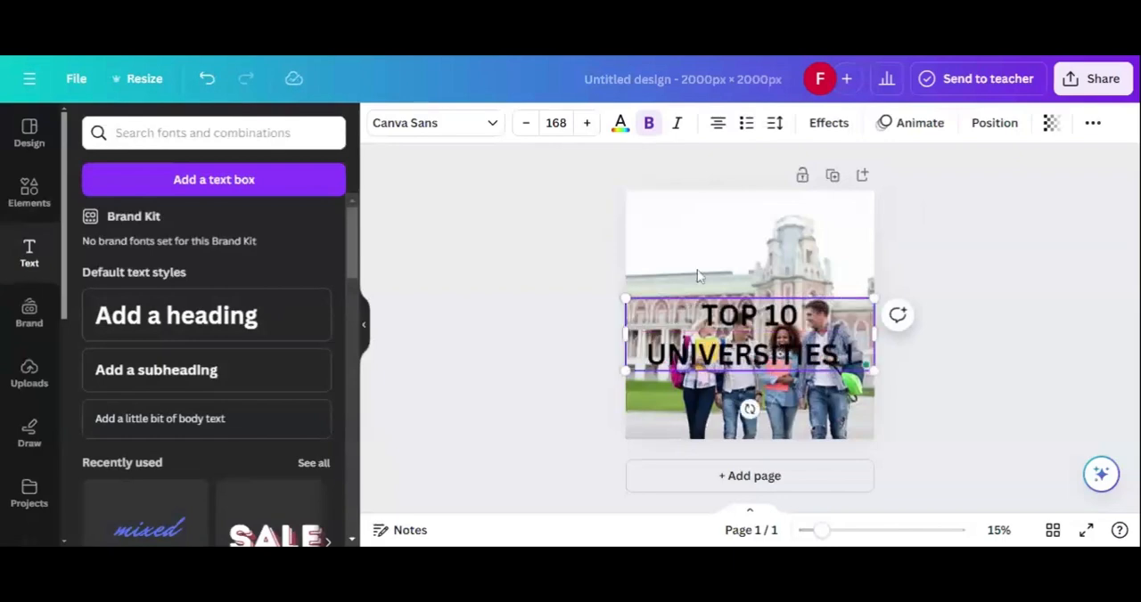
{"action": "type", "text": "N NIGERIA"}
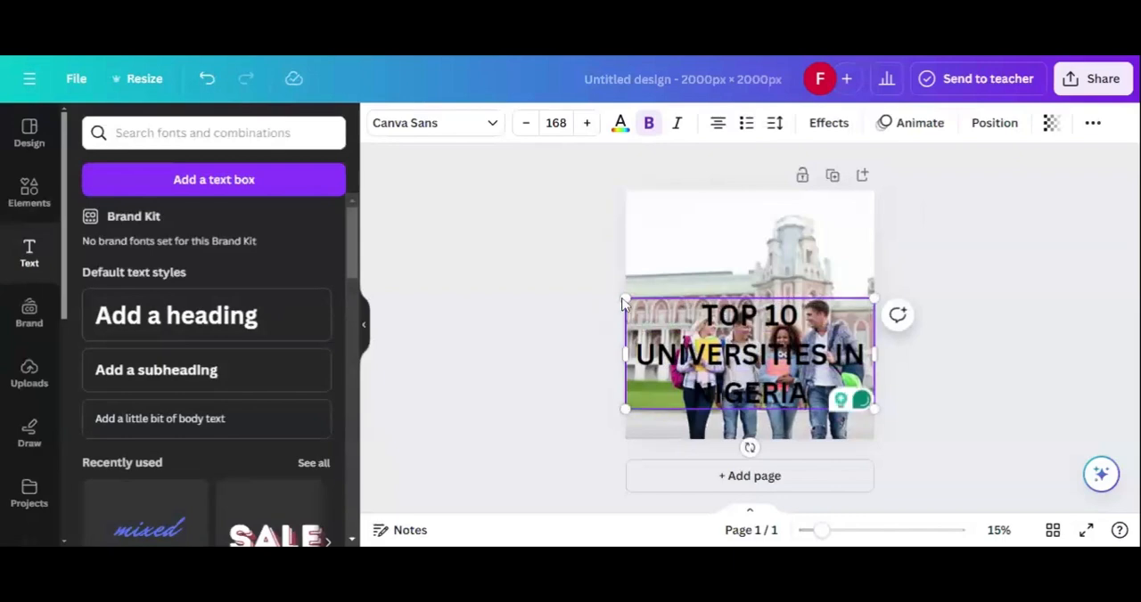
Step: Shrink the heading to font size 77 and move it to the upper-left area of the page, above the building
{"action": "left_click_drag", "start_coordinate": [624, 297], "coordinate": [657, 357]}
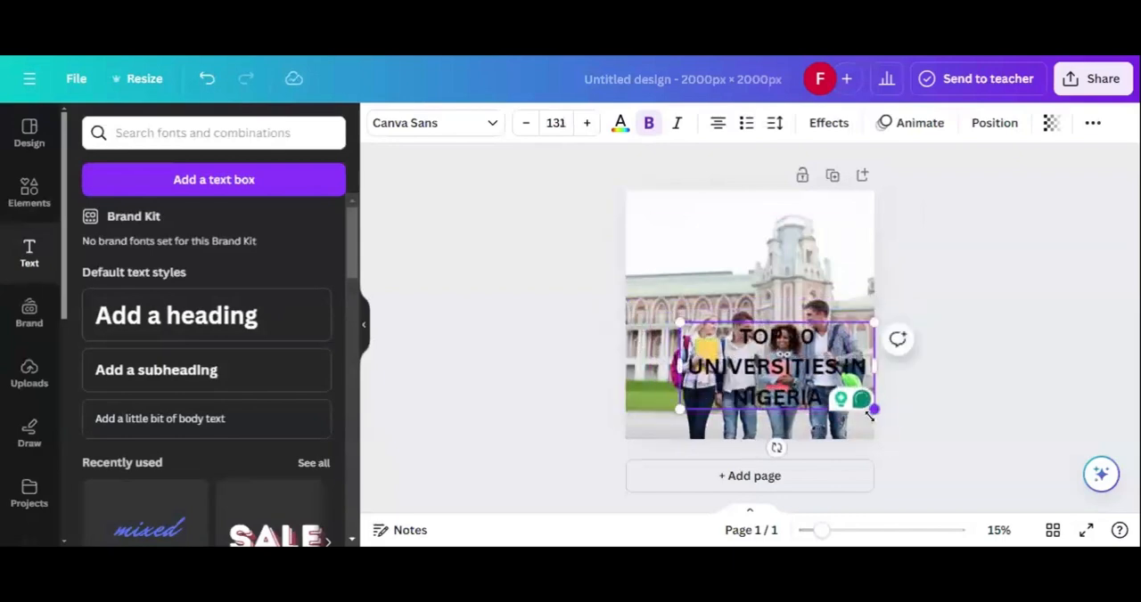
{"action": "left_click_drag", "start_coordinate": [872, 409], "coordinate": [795, 352]}
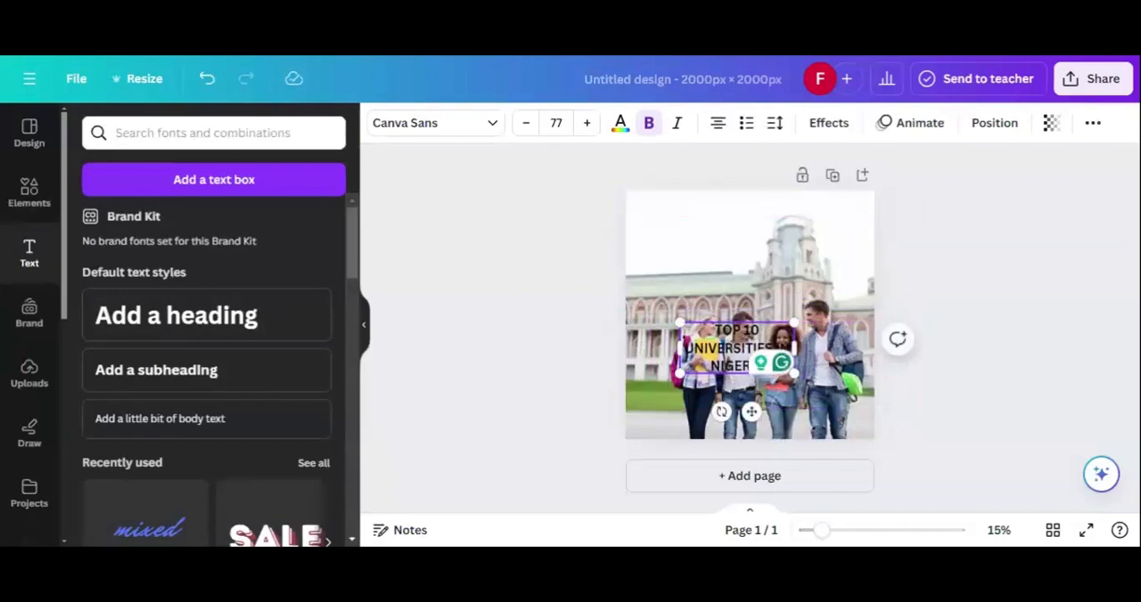
{"action": "left_click_drag", "start_coordinate": [734, 377], "coordinate": [681, 252]}
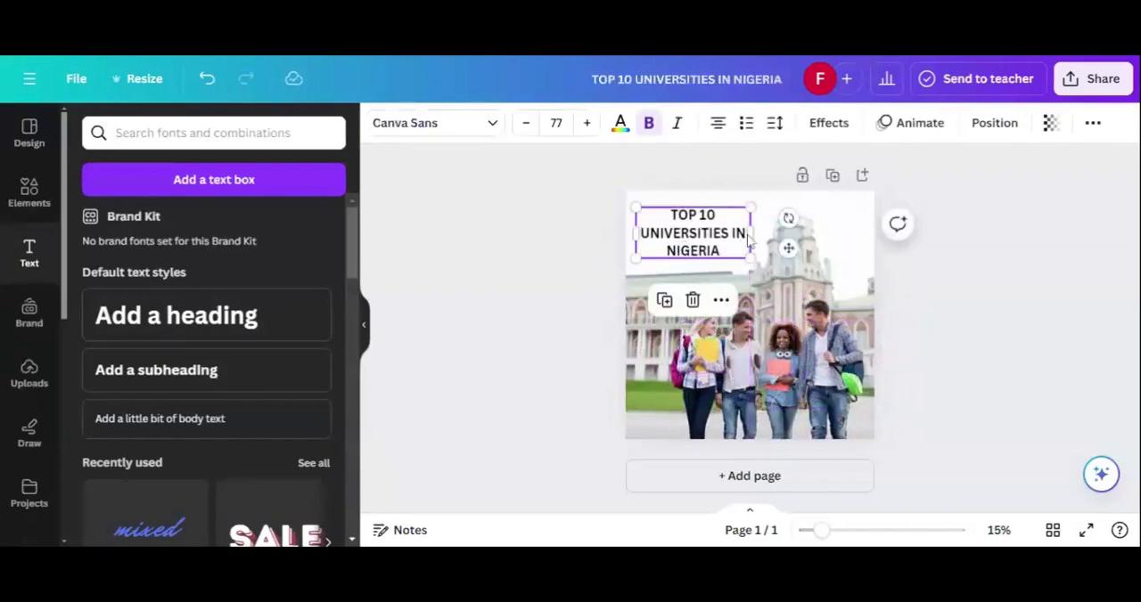
Step: Widen the heading's text box so the text fits on a single line across the top of the page
{"action": "left_click_drag", "start_coordinate": [751, 234], "coordinate": [852, 216]}
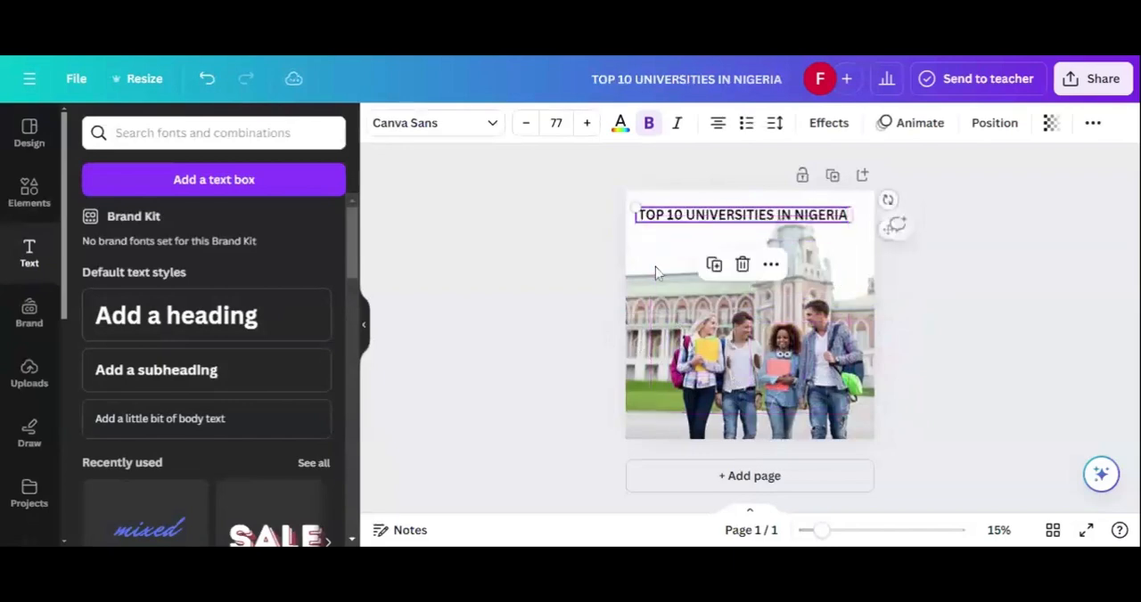
{"action": "left_click", "coordinate": [572, 240]}
{"action": "left_click", "coordinate": [675, 223]}
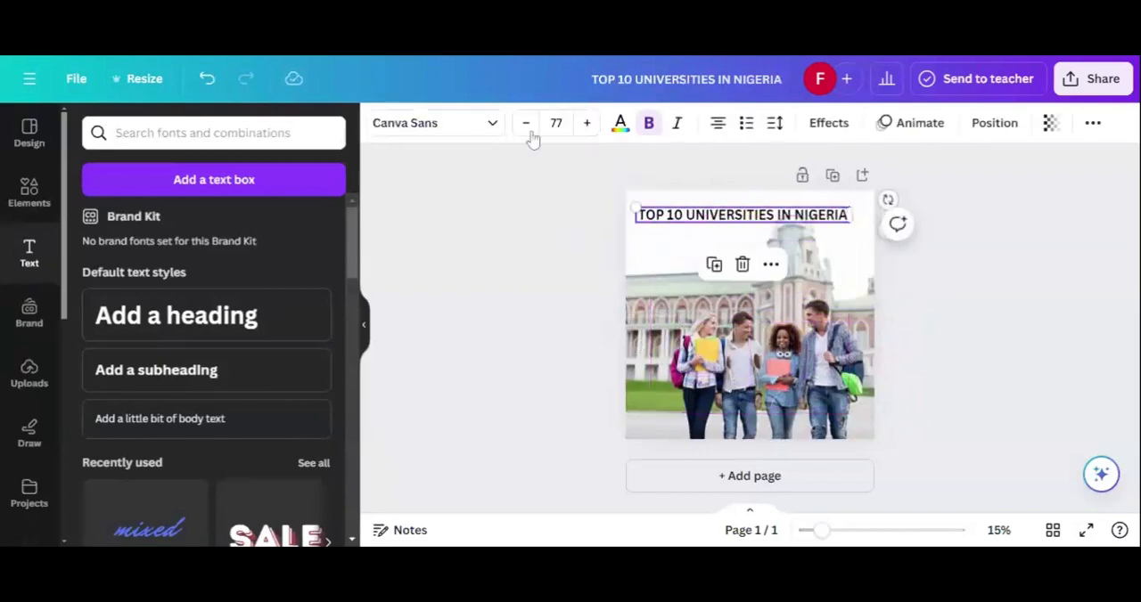
Step: Change the heading's font to Cooper Hewitt and nudge the text slightly left on the page
{"action": "left_click", "coordinate": [466, 134]}
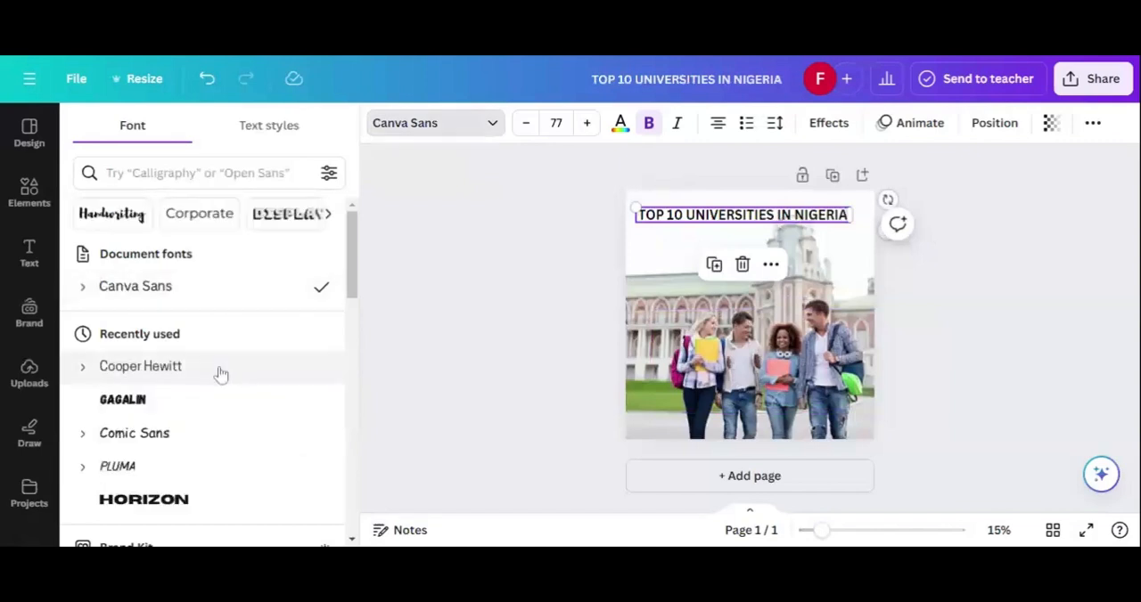
{"action": "left_click", "coordinate": [221, 374]}
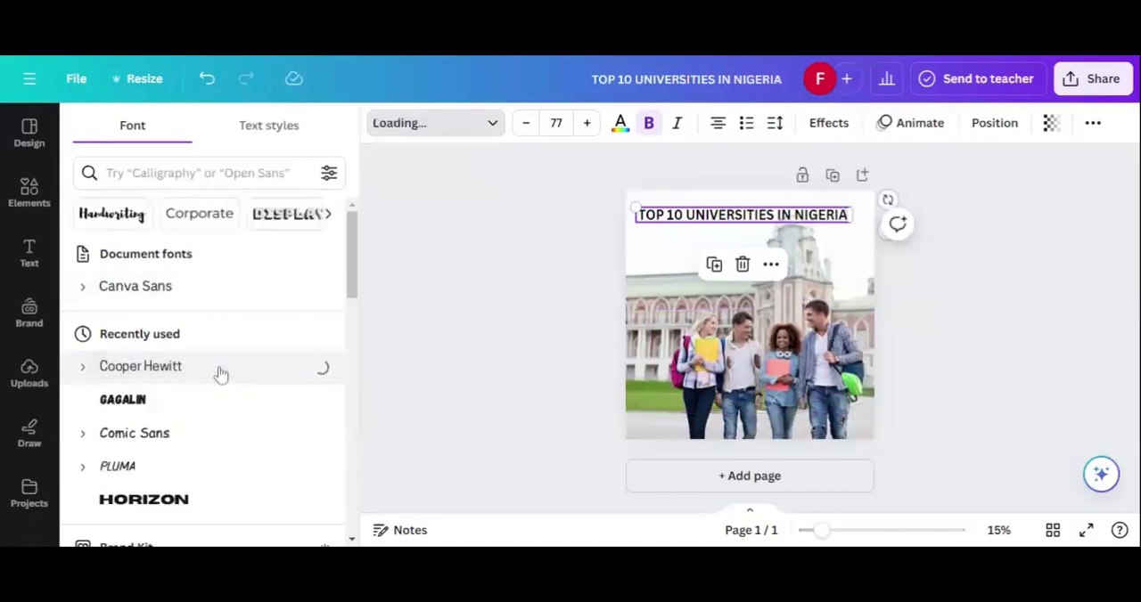
{"action": "left_click", "coordinate": [540, 247]}
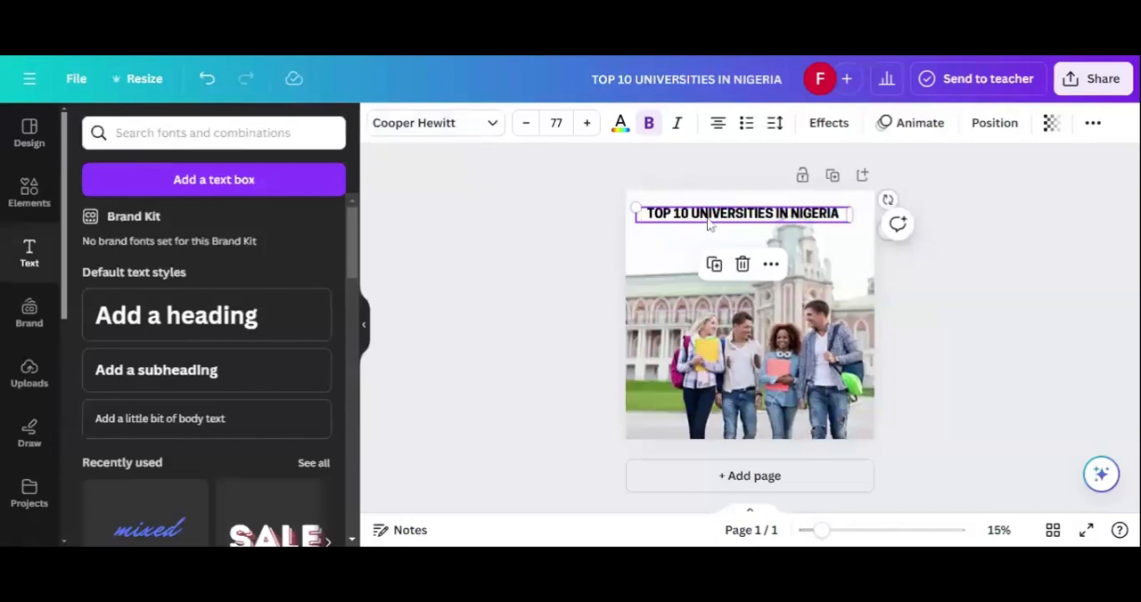
{"action": "mouse_move", "coordinate": [705, 225]}
{"action": "left_mouse_down"}
{"action": "mouse_move", "coordinate": [693, 216]}
{"action": "mouse_move", "coordinate": [700, 225]}
{"action": "left_mouse_up"}
{"action": "left_click", "coordinate": [539, 245]}
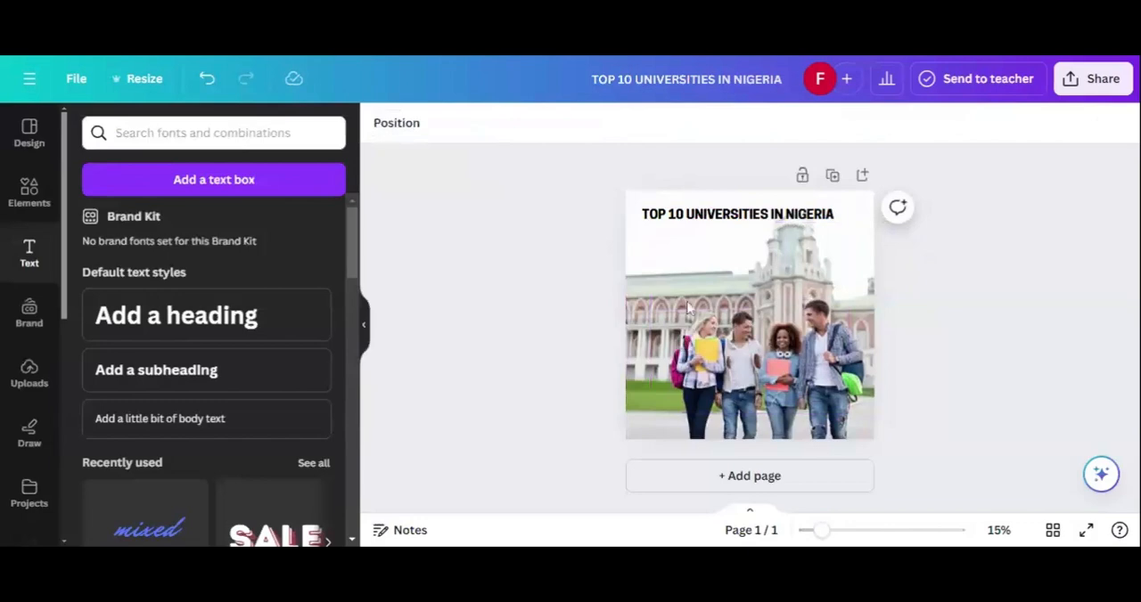
Step: Duplicate the heading and place the copy directly below the original
{"action": "left_click", "coordinate": [694, 219]}
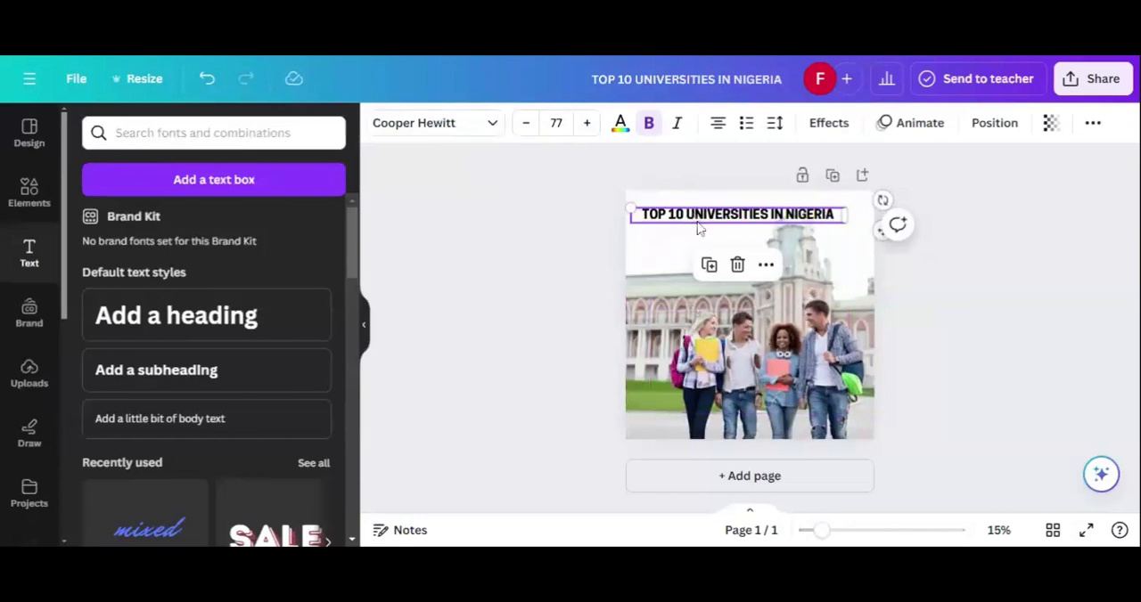
{"action": "left_click", "coordinate": [709, 264]}
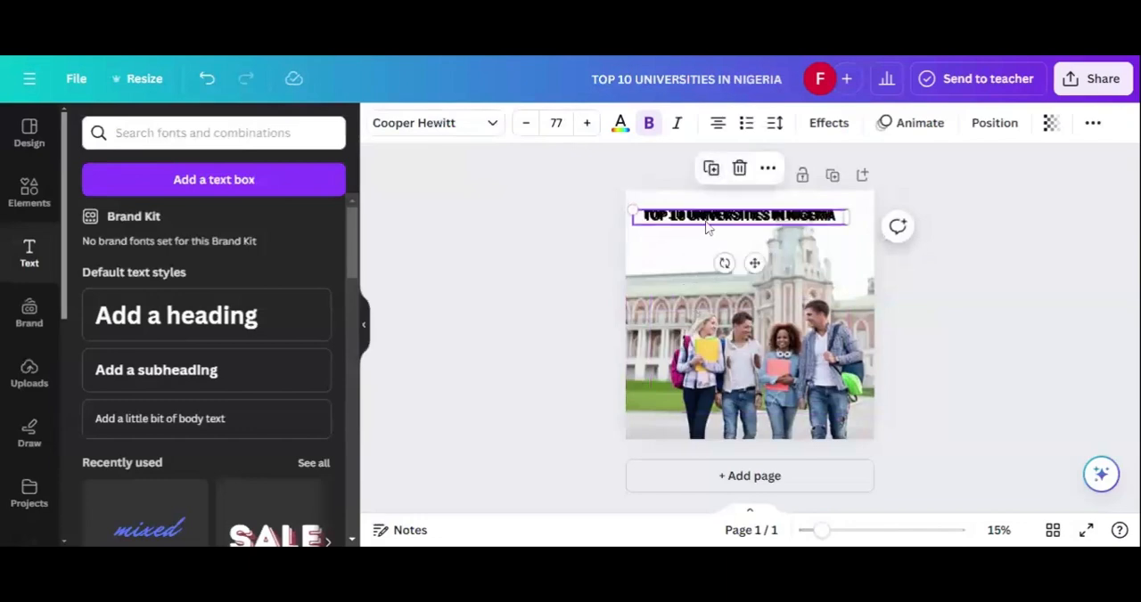
{"action": "left_click", "coordinate": [708, 219]}
{"action": "double_click", "coordinate": [708, 220]}
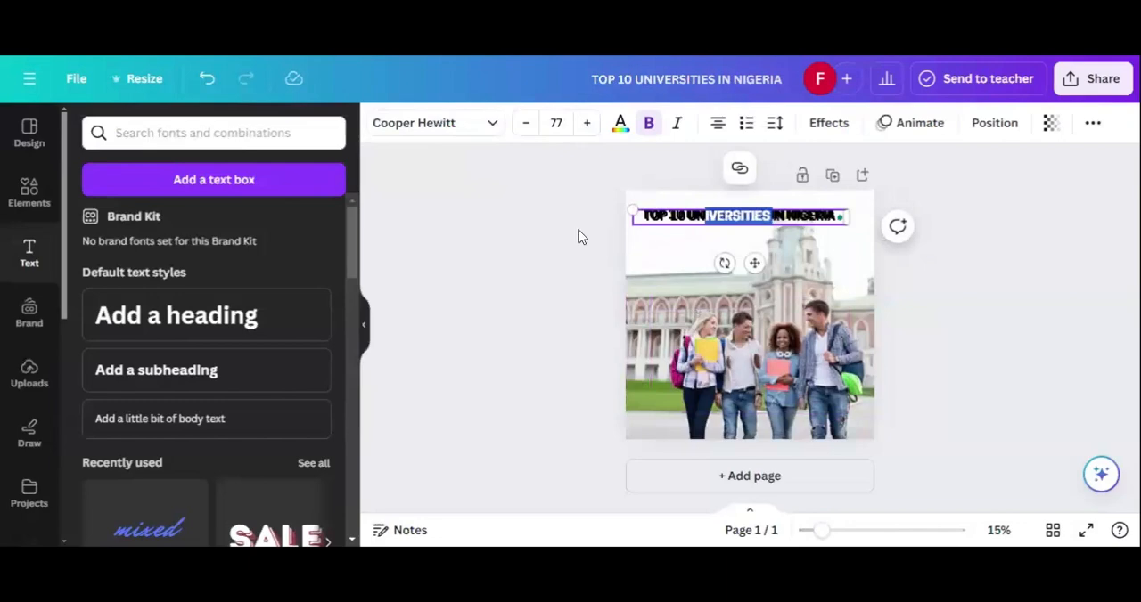
{"action": "left_click_drag", "start_coordinate": [704, 218], "coordinate": [686, 237]}
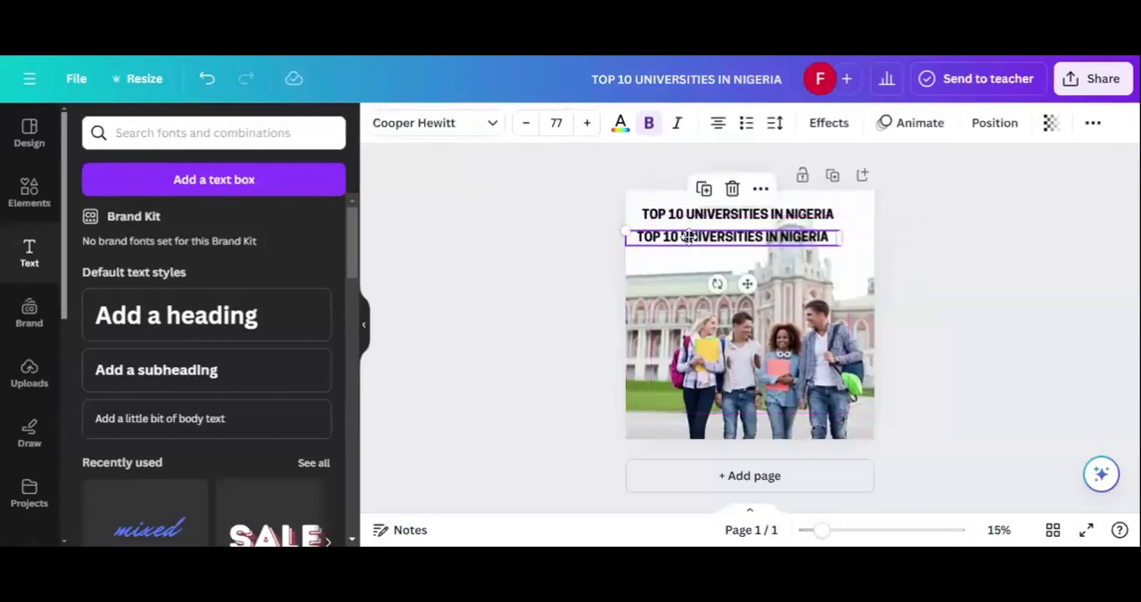
Step: Replace the duplicated heading's text with a numbered list whose first item is "UNIVERSITY OF LAGOS"
{"action": "left_click", "coordinate": [700, 242]}
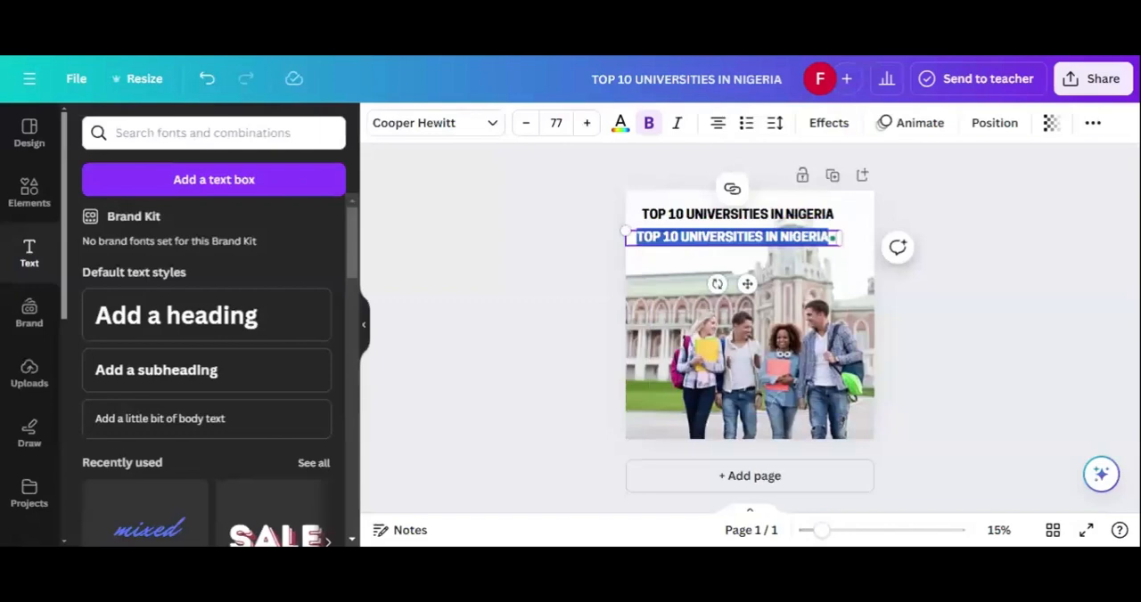
{"action": "type", "text": "1. "}
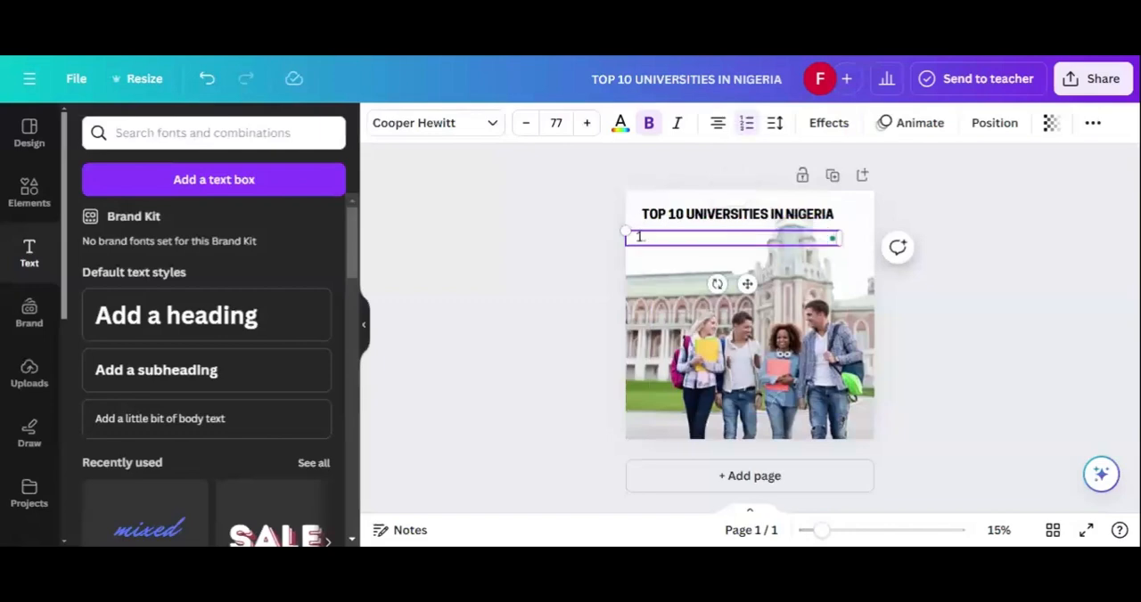
{"action": "type", "text": "UNIVERSITY"}
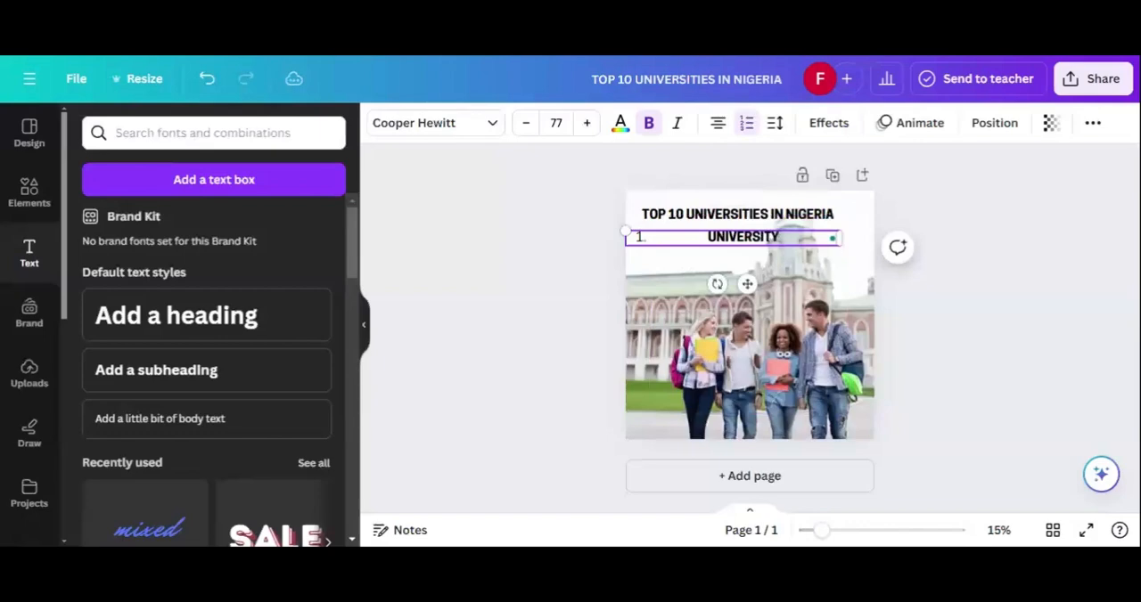
{"action": "type", "text": " OF LAGOS"}
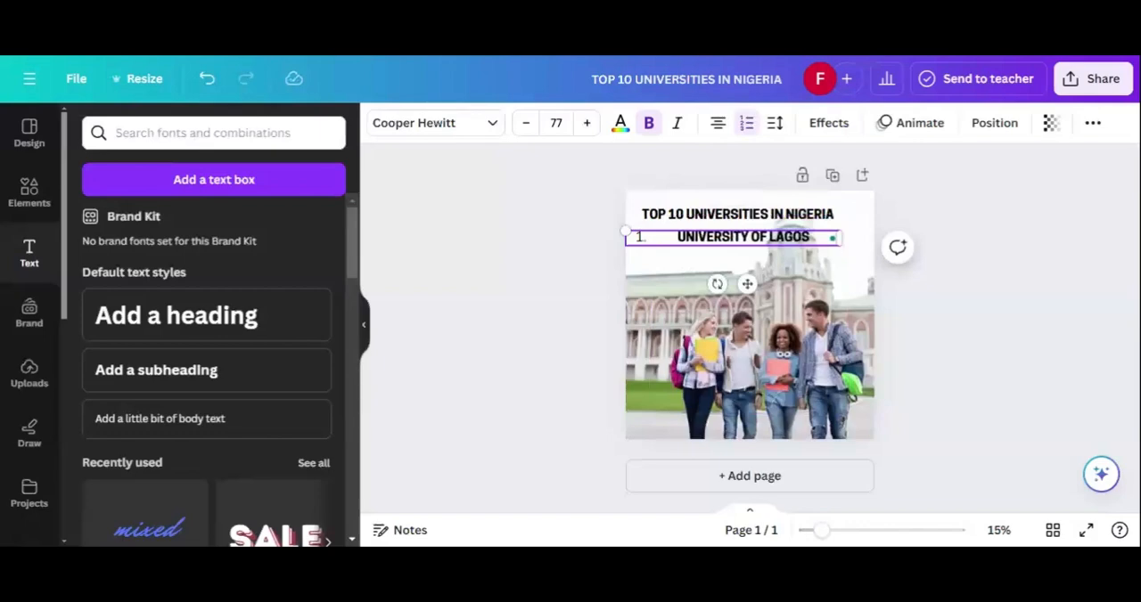
Step: Add "UNIVERSITY OF PORT HARCOURT" as the second item of the numbered list
{"action": "key", "text": "Return"}
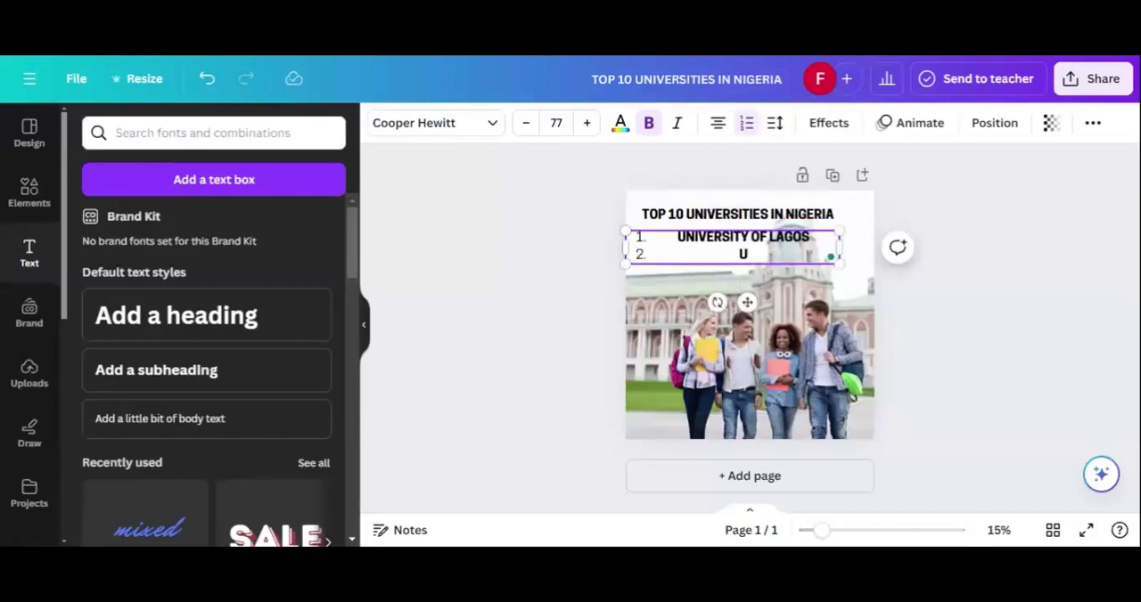
{"action": "type", "text": "UIN"}
{"action": "key", "text": "BackSpace"}
{"action": "key", "text": "BackSpace"}
{"action": "type", "text": "NIVERSITY"}
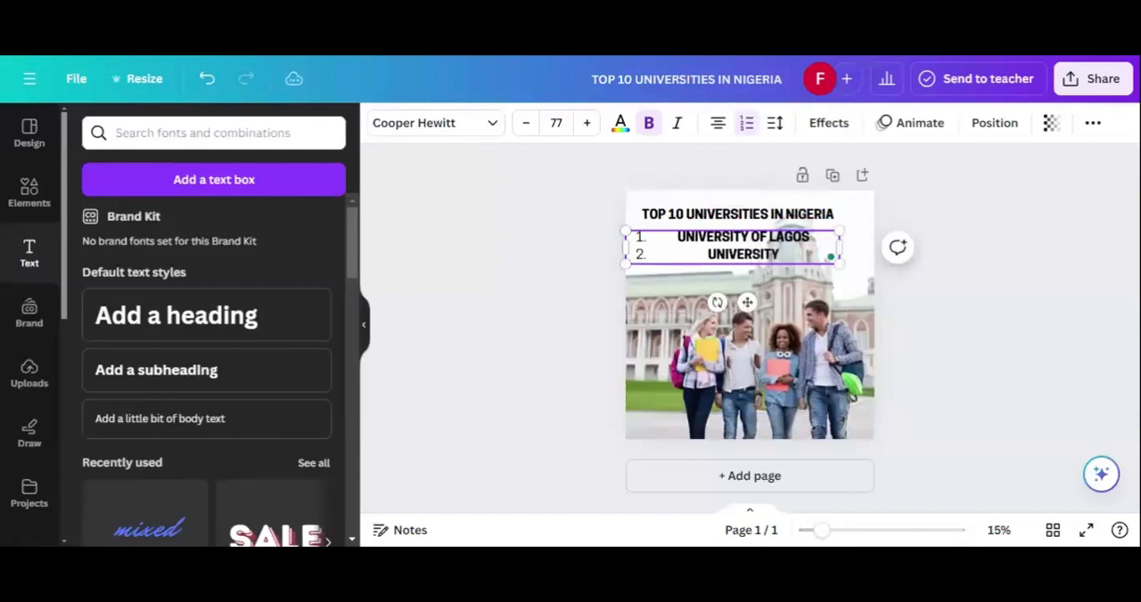
{"action": "type", "text": " OF PORTH"}
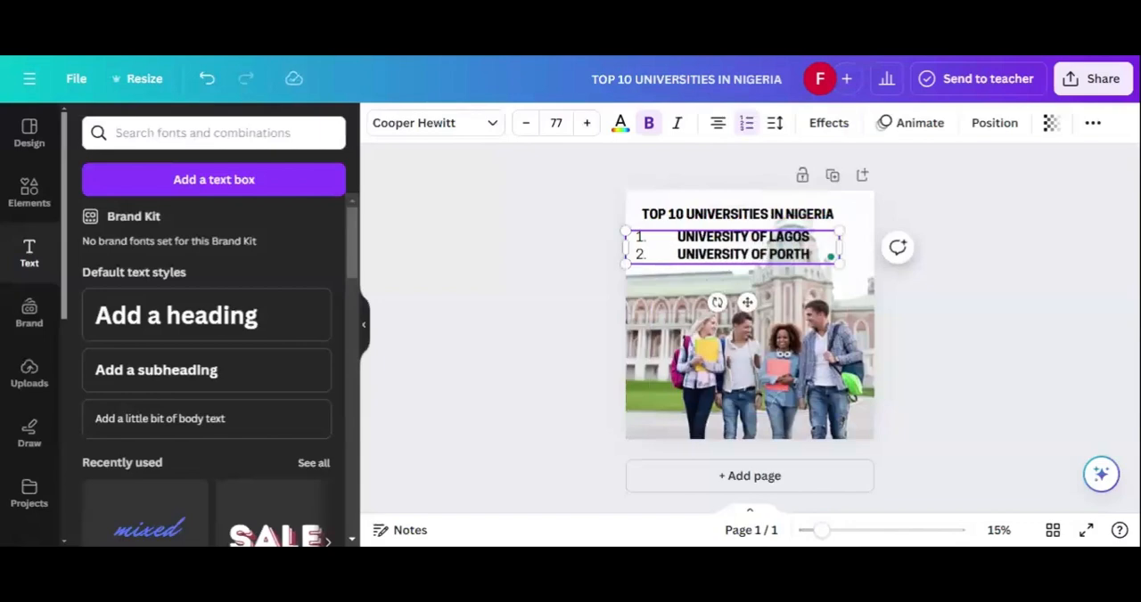
{"action": "key", "text": "BackSpace"}
{"action": "type", "text": "HARCOUR"}
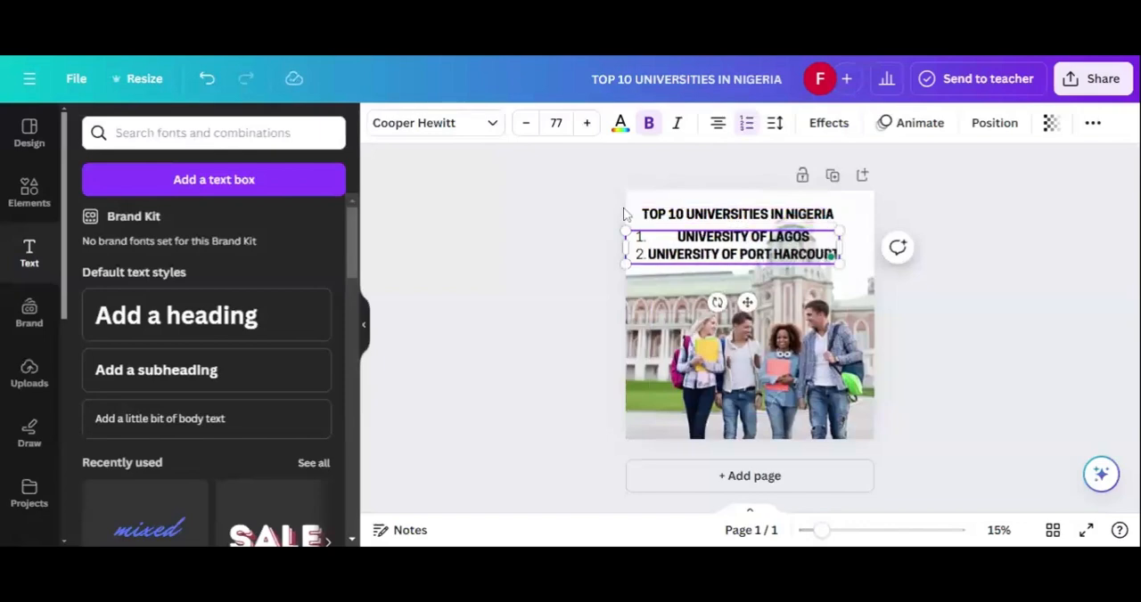
Step: Change the numbered list's alignment to justified so each university name starts right beside its number
{"action": "left_click", "coordinate": [714, 129]}
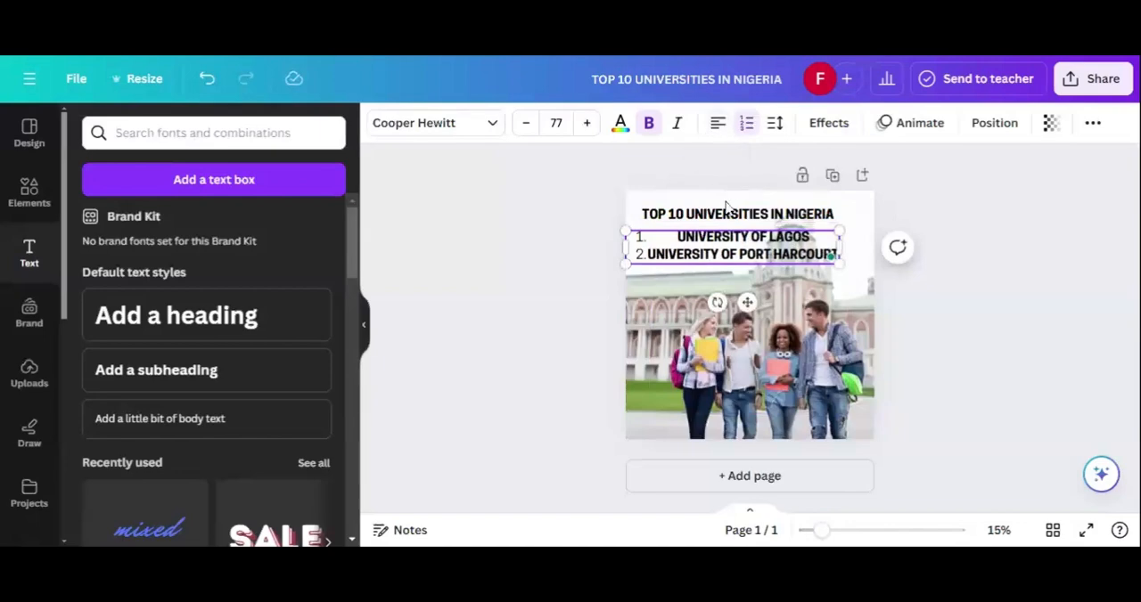
{"action": "left_click", "coordinate": [715, 135]}
{"action": "left_click", "coordinate": [555, 249]}
{"action": "left_click", "coordinate": [655, 257]}
{"action": "left_click", "coordinate": [711, 129]}
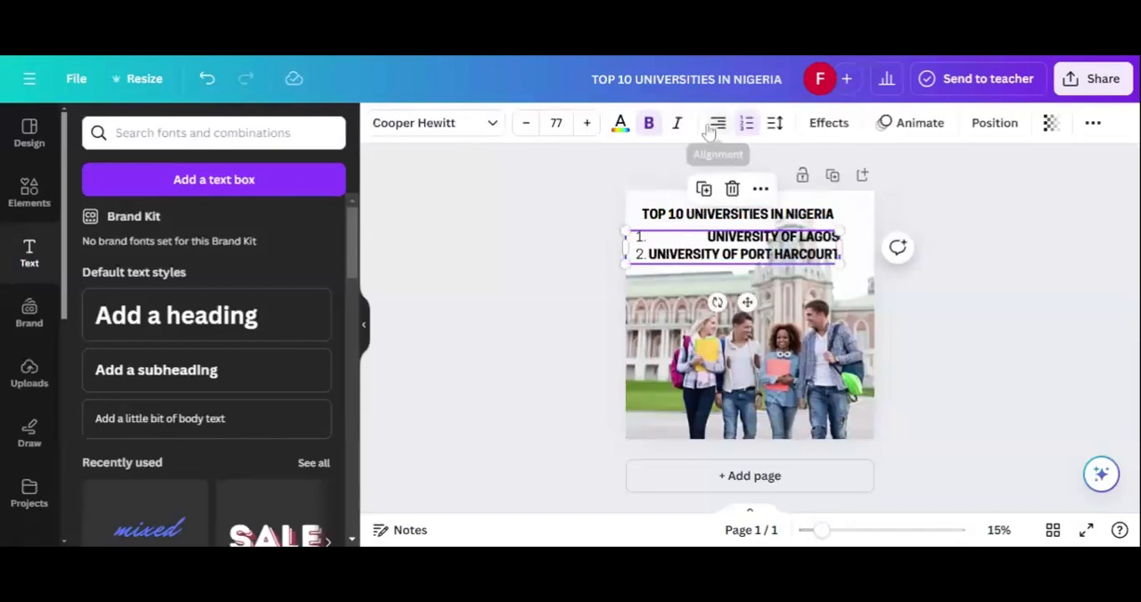
{"action": "left_click", "coordinate": [711, 129]}
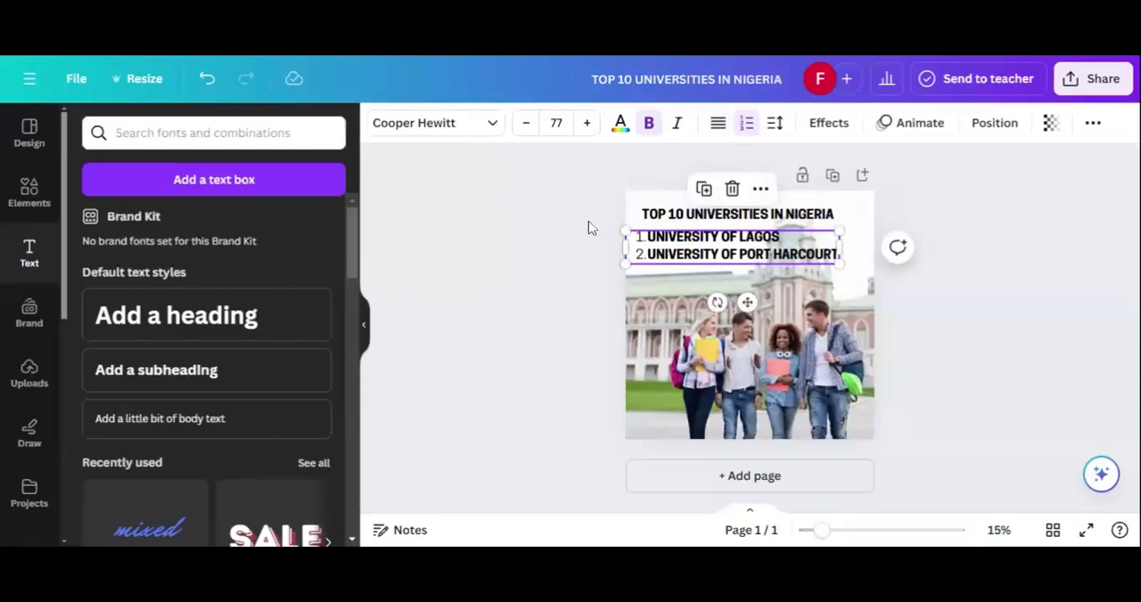
{"action": "left_click", "coordinate": [825, 260]}
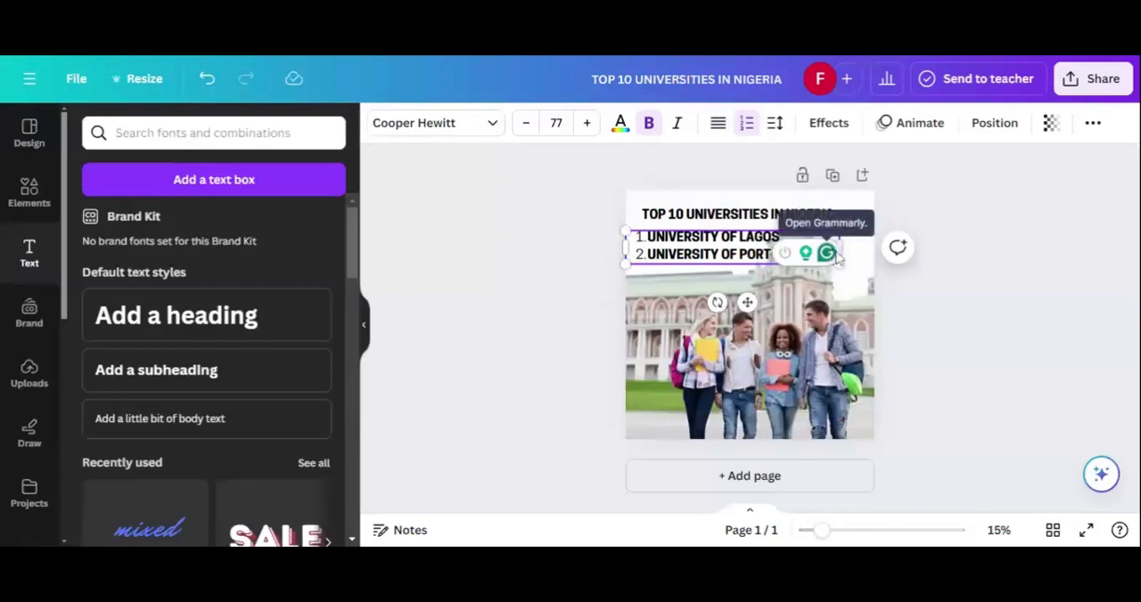
{"action": "key", "text": "Return"}
{"action": "key", "text": "Return"}
{"action": "key", "text": "ctrl+z"}
{"action": "key", "text": "ctrl+z"}
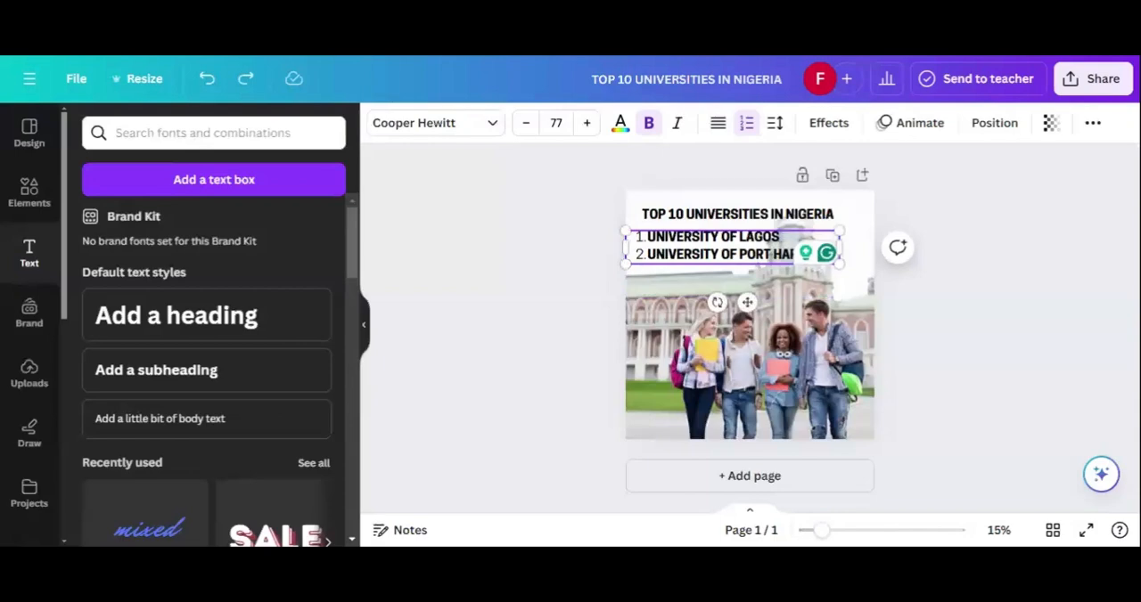
{"action": "left_click", "coordinate": [970, 309]}
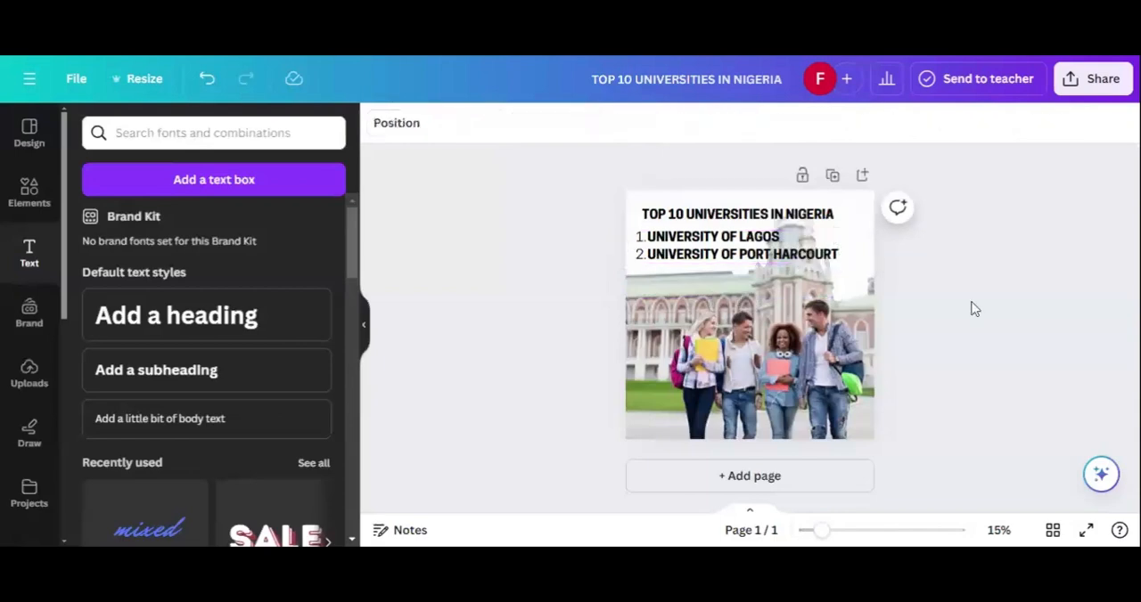
Step: Add "UNIVERSITY OF NSUKKA" as the third item at the end of the numbered list
{"action": "left_click", "coordinate": [839, 260]}
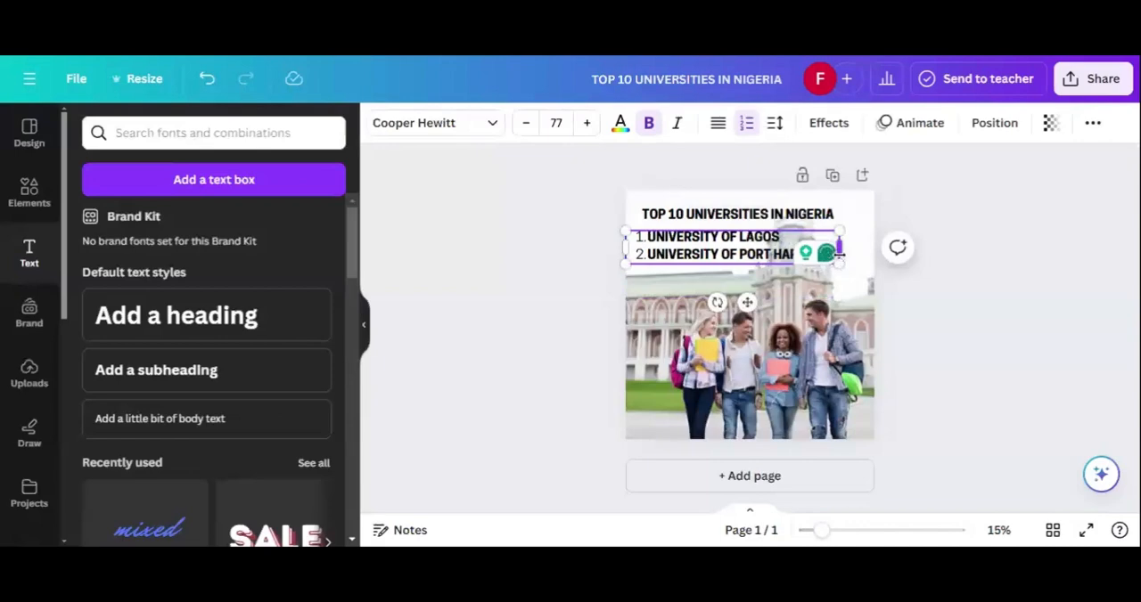
{"action": "key", "text": "Return"}
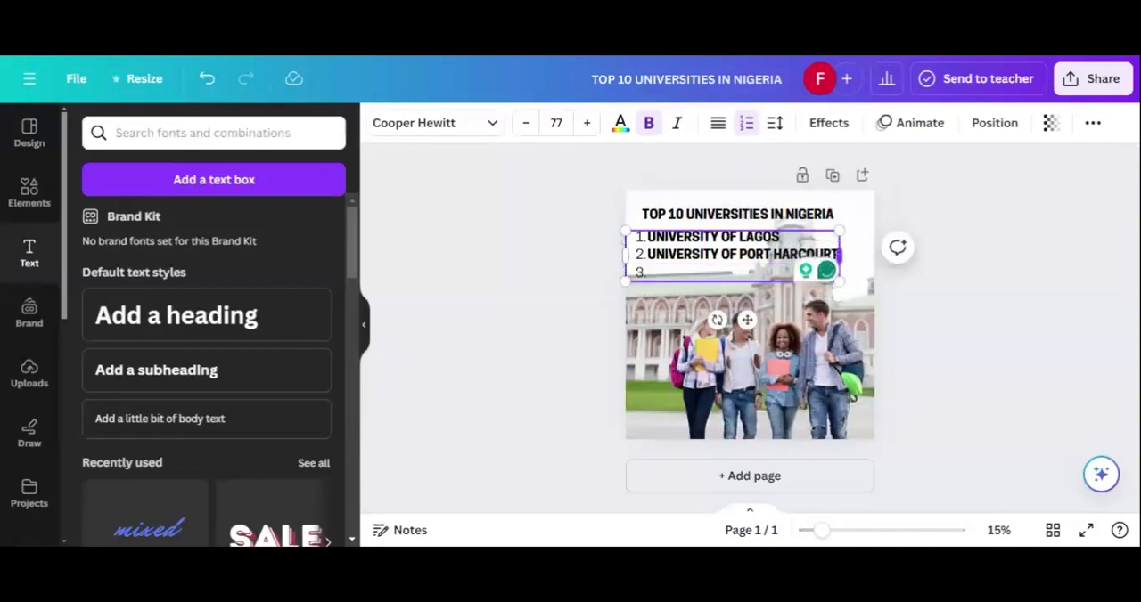
{"action": "type", "text": "UNIVERS"}
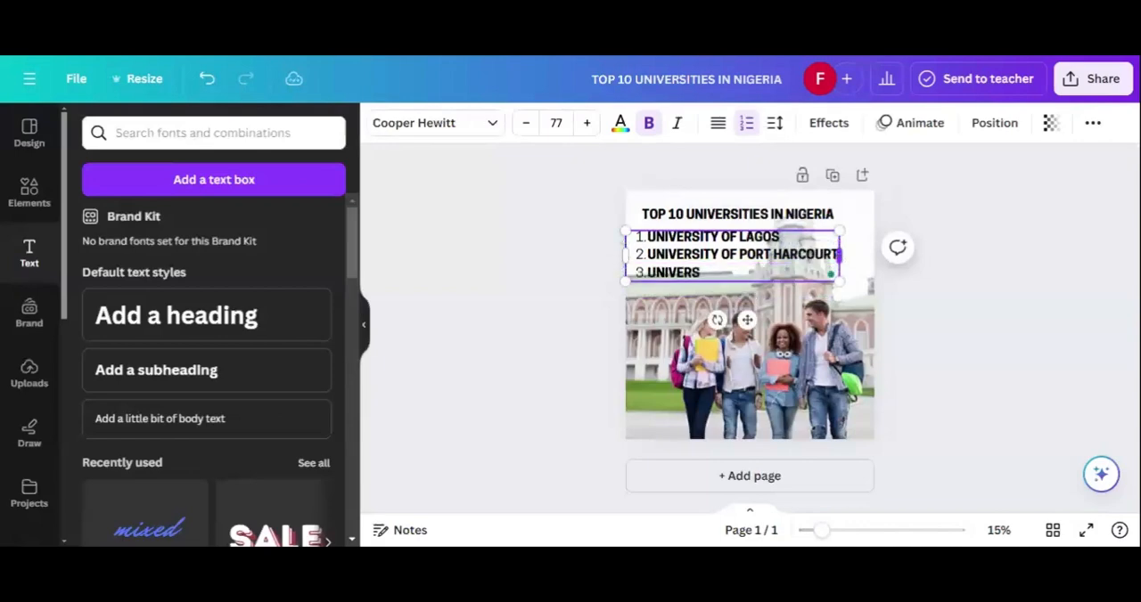
{"action": "type", "text": "ITY OF NSUKK"}
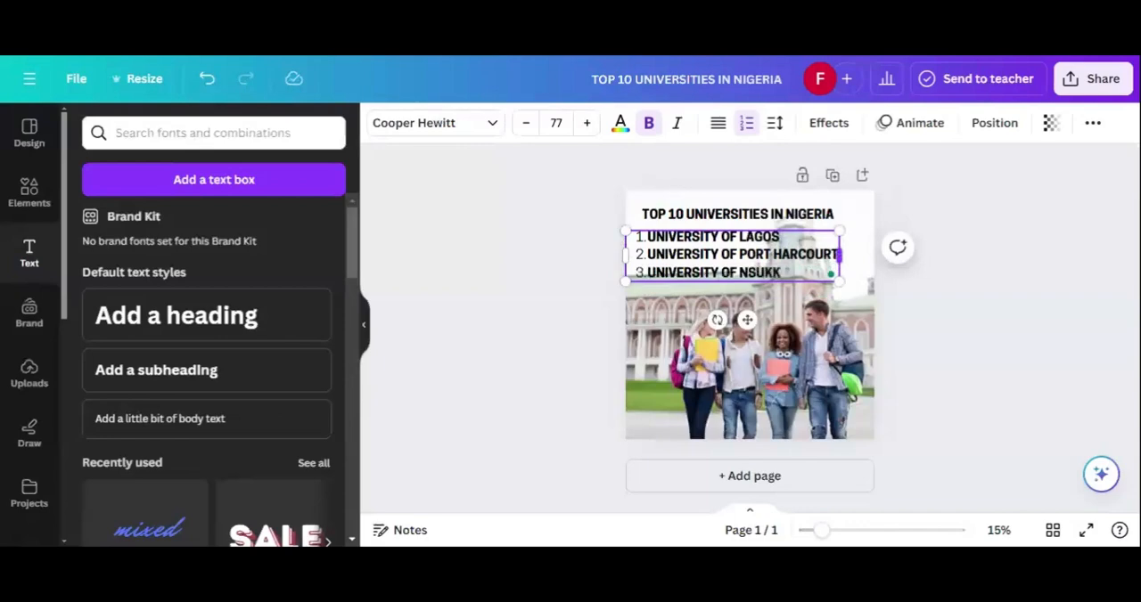
{"action": "type", "text": "A"}
Step: Add "UNIVERSITY OF JOS" as the fourth item of the numbered list and finish editing the text
{"action": "key", "text": "Return"}
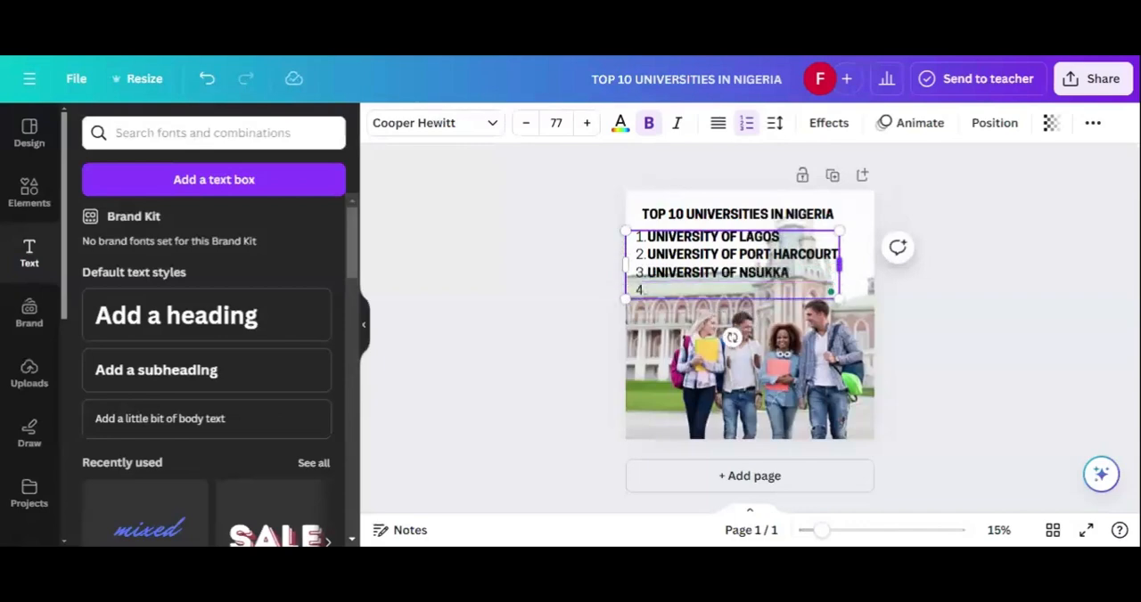
{"action": "type", "text": "UNIVES"}
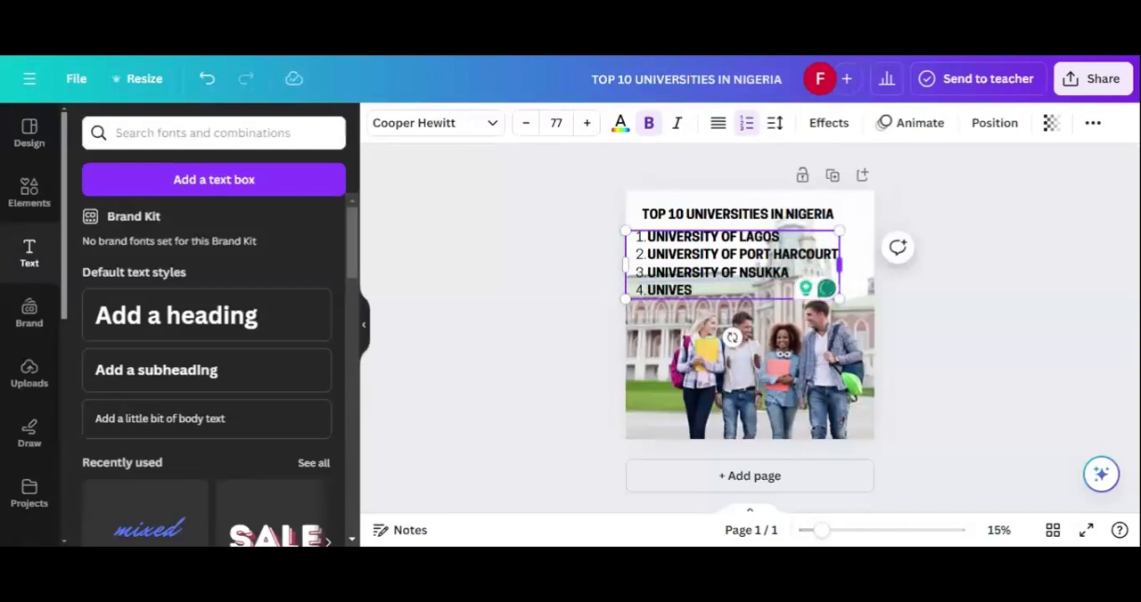
{"action": "key", "text": "BackSpace"}
{"action": "type", "text": "RSITY"}
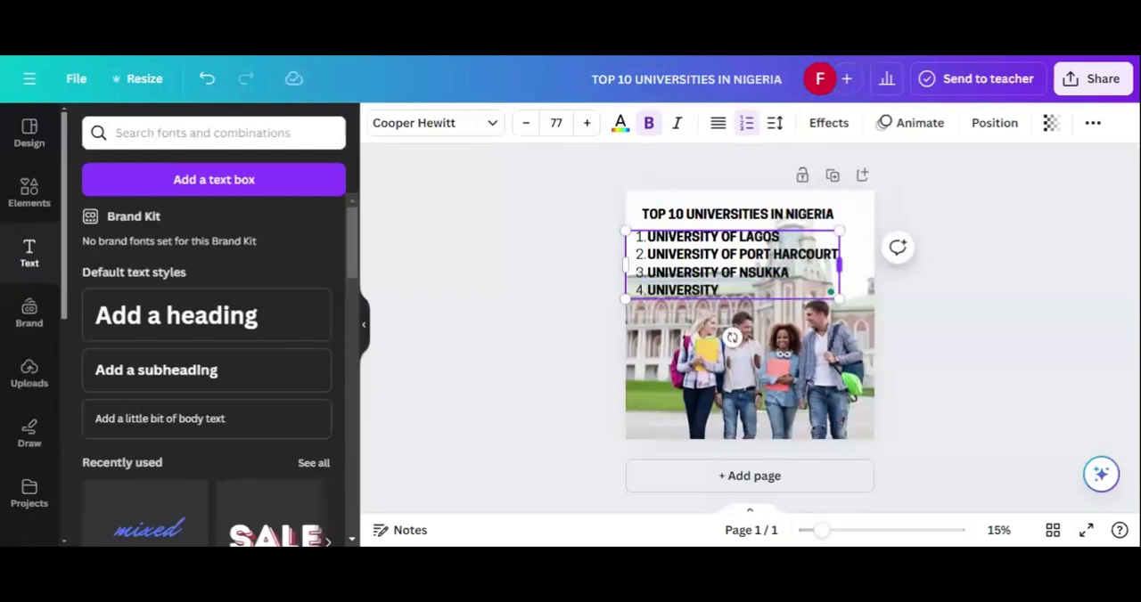
{"action": "type", "text": " OF L"}
{"action": "key", "text": "BackSpace"}
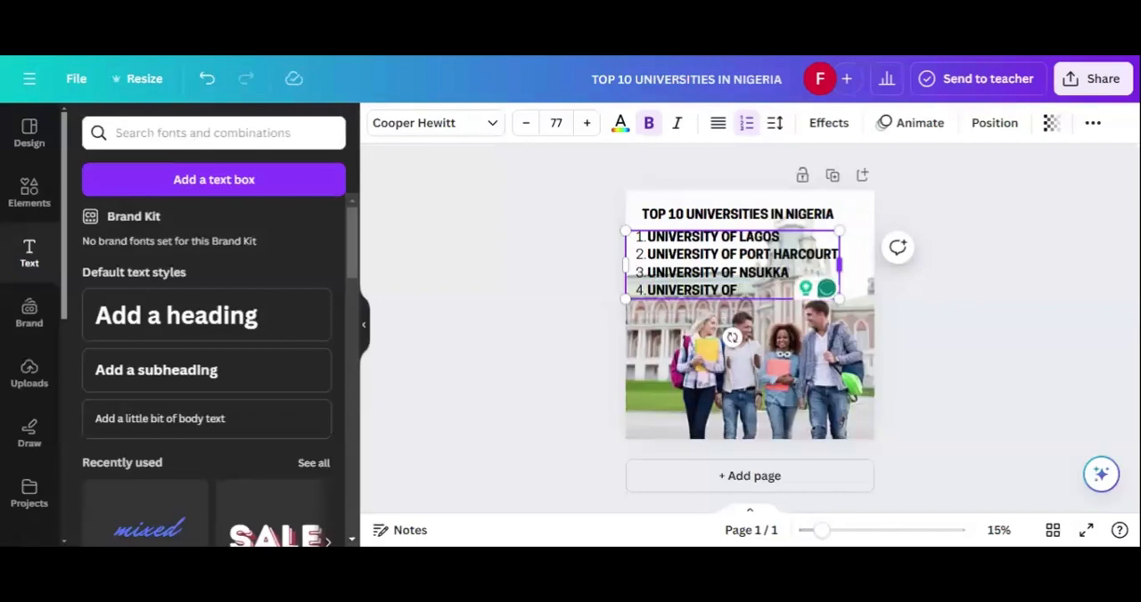
{"action": "type", "text": "JOS"}
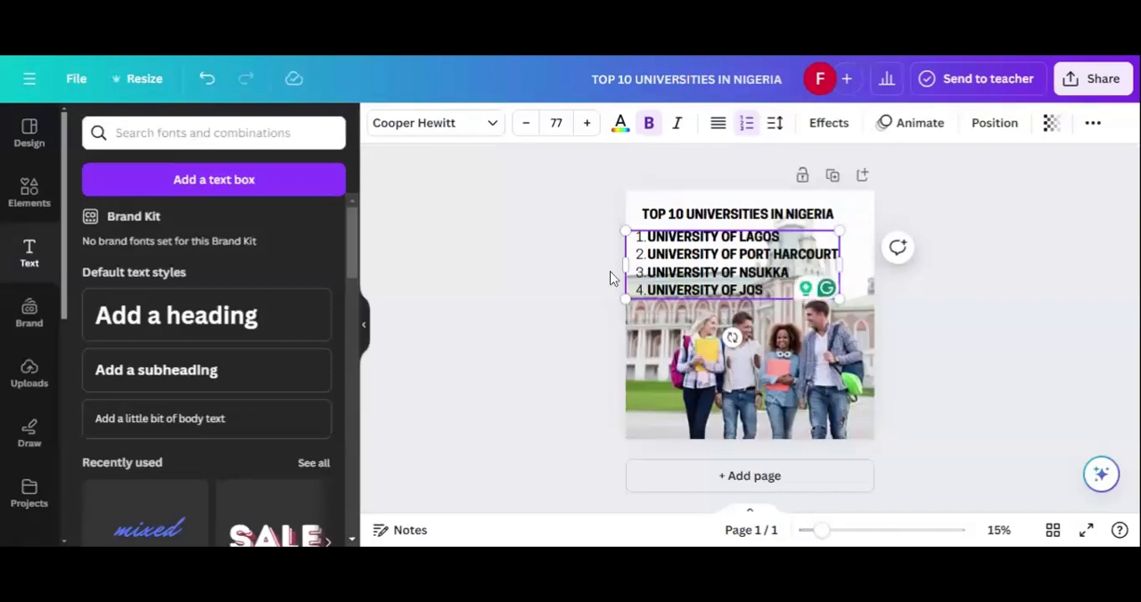
{"action": "left_click", "coordinate": [546, 296]}
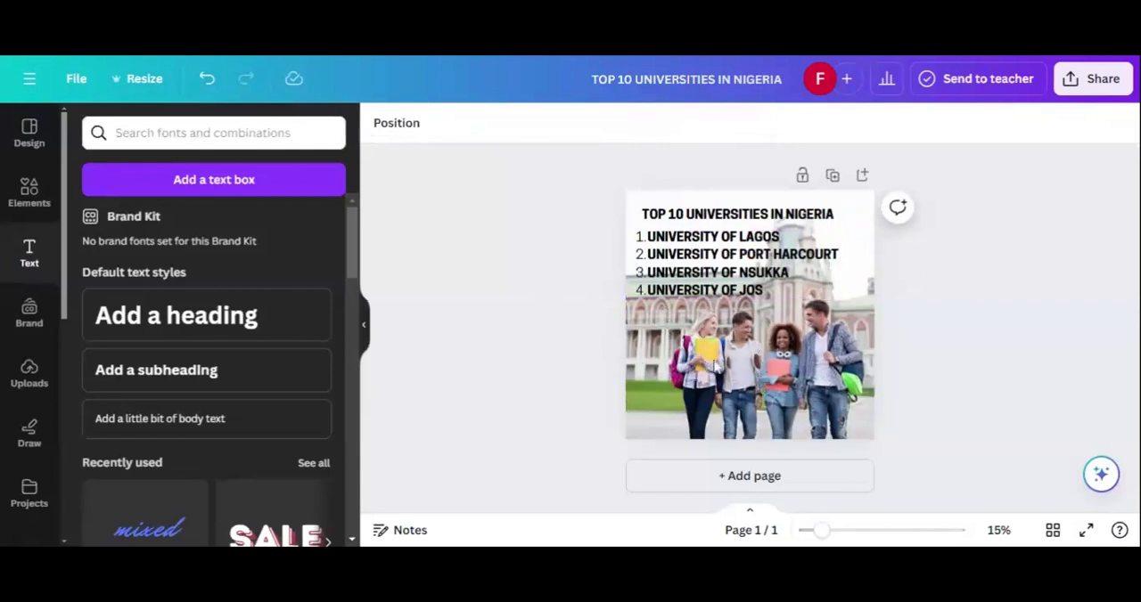
Step: Lower the background photo's transparency value to 49 to fade it behind the text
{"action": "left_click", "coordinate": [724, 358]}
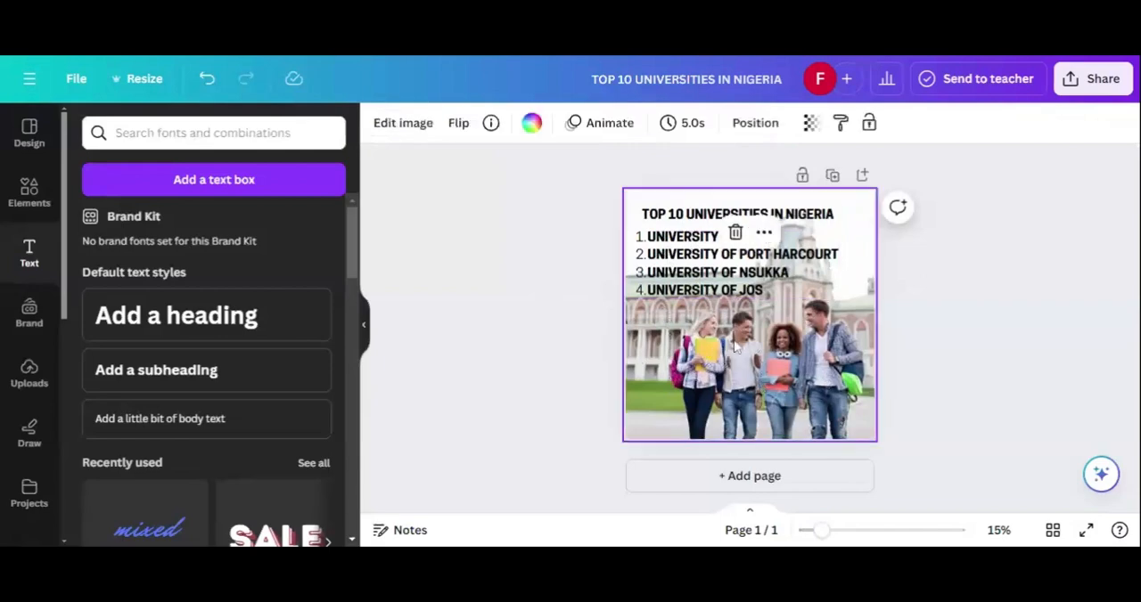
{"action": "left_click", "coordinate": [812, 125]}
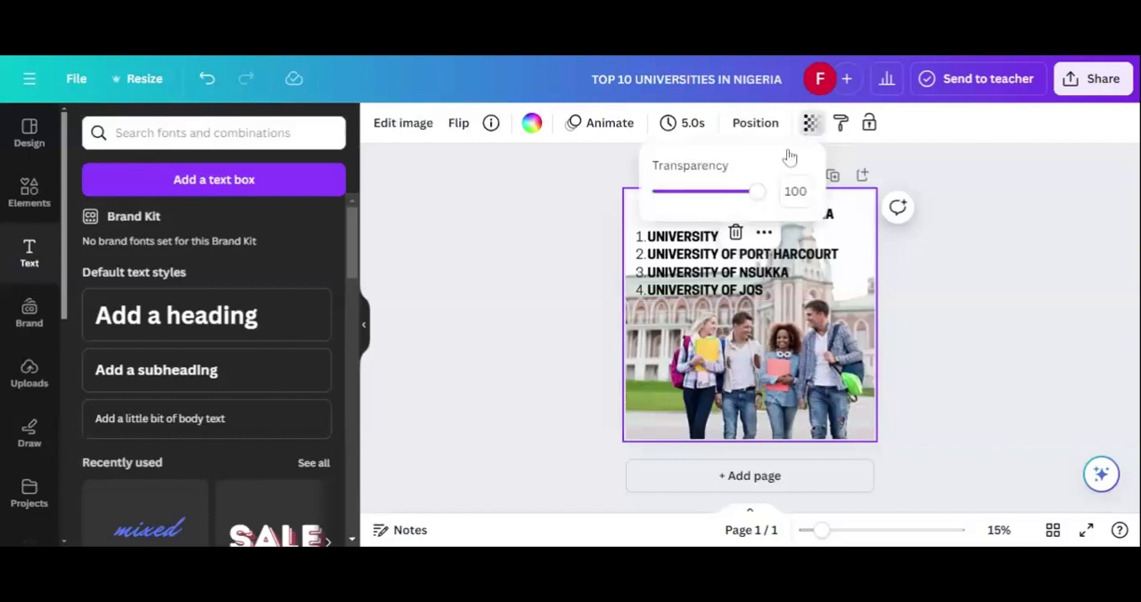
{"action": "left_click_drag", "start_coordinate": [744, 205], "coordinate": [710, 218]}
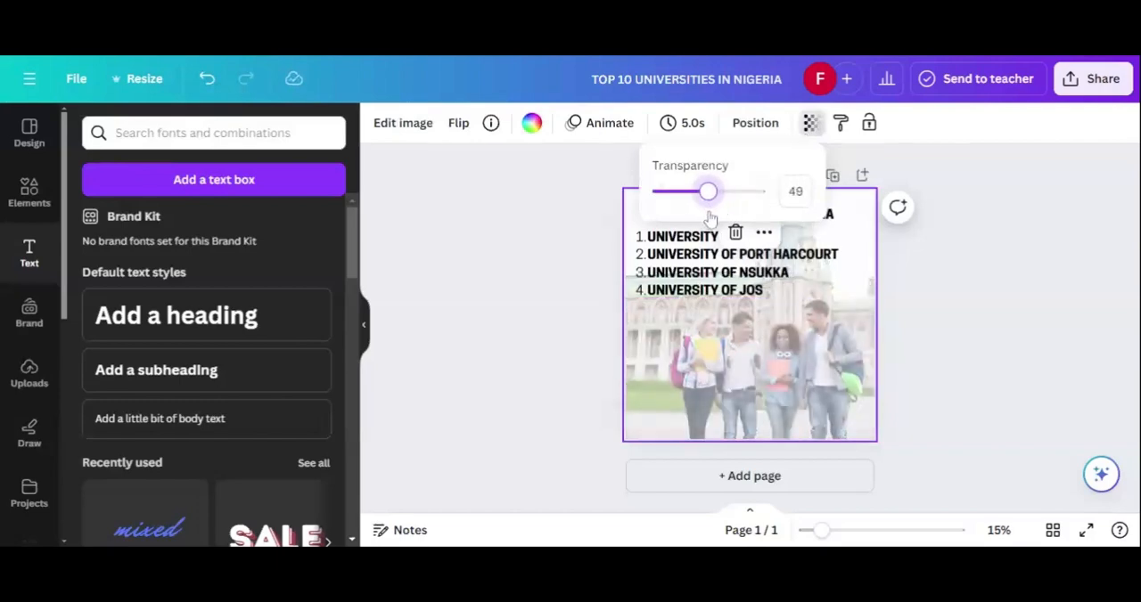
Step: Finish fine-tuning the background photo's transparency and add "UNIVERSITY OF ZARIA" as the fifth item of the numbered list
{"action": "left_click_drag", "start_coordinate": [708, 192], "coordinate": [711, 191]}
{"action": "left_click", "coordinate": [630, 303]}
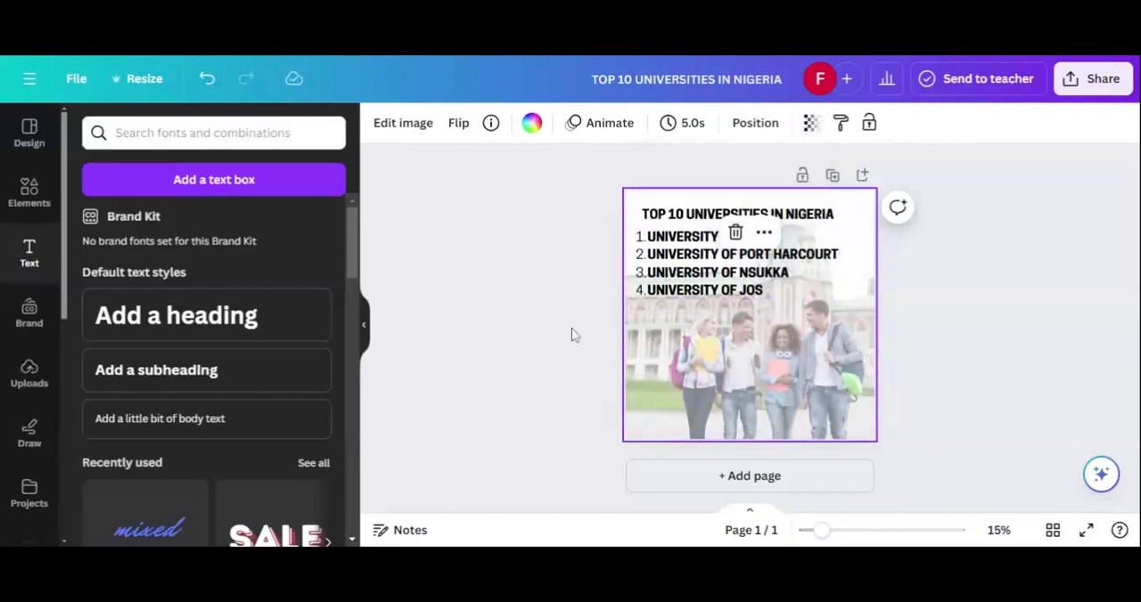
{"action": "left_click", "coordinate": [758, 291]}
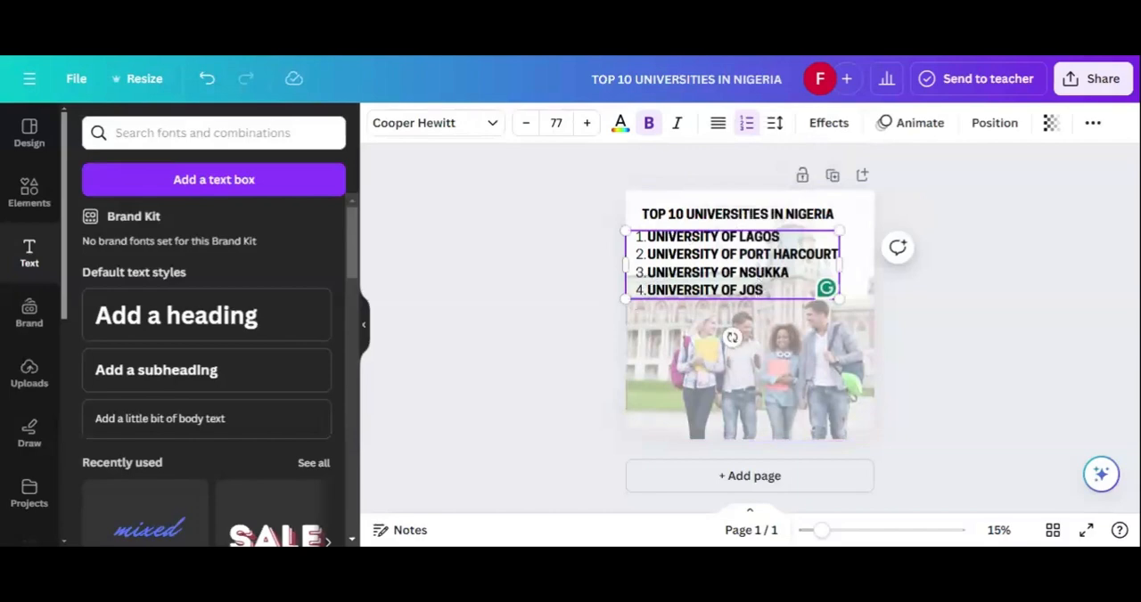
{"action": "key", "text": "Return"}
{"action": "type", "text": "U"}
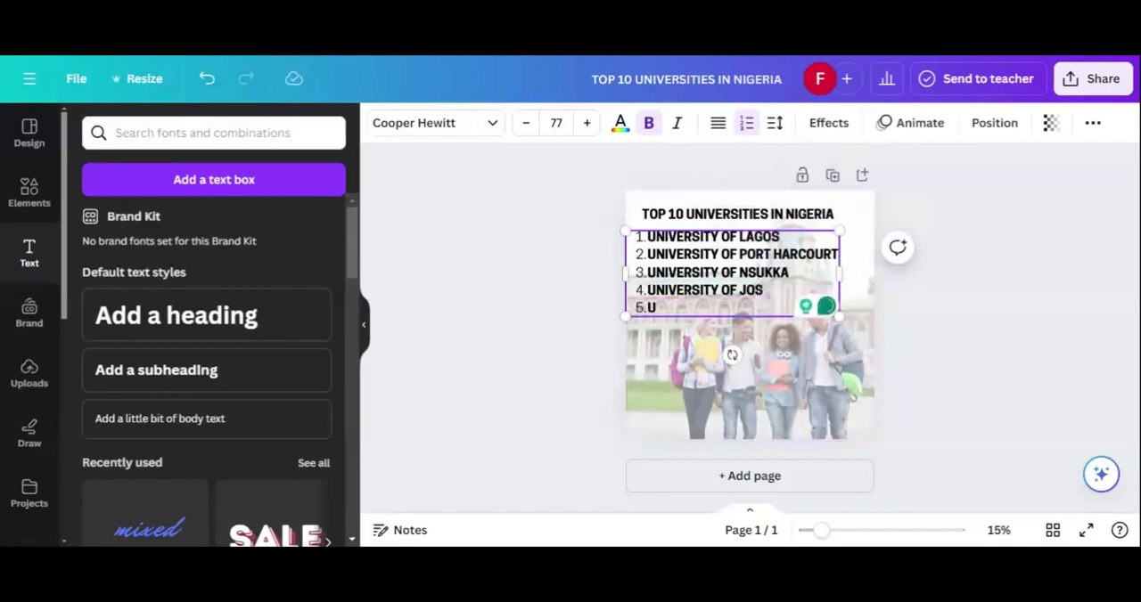
{"action": "type", "text": "NIVERSITY OF"}
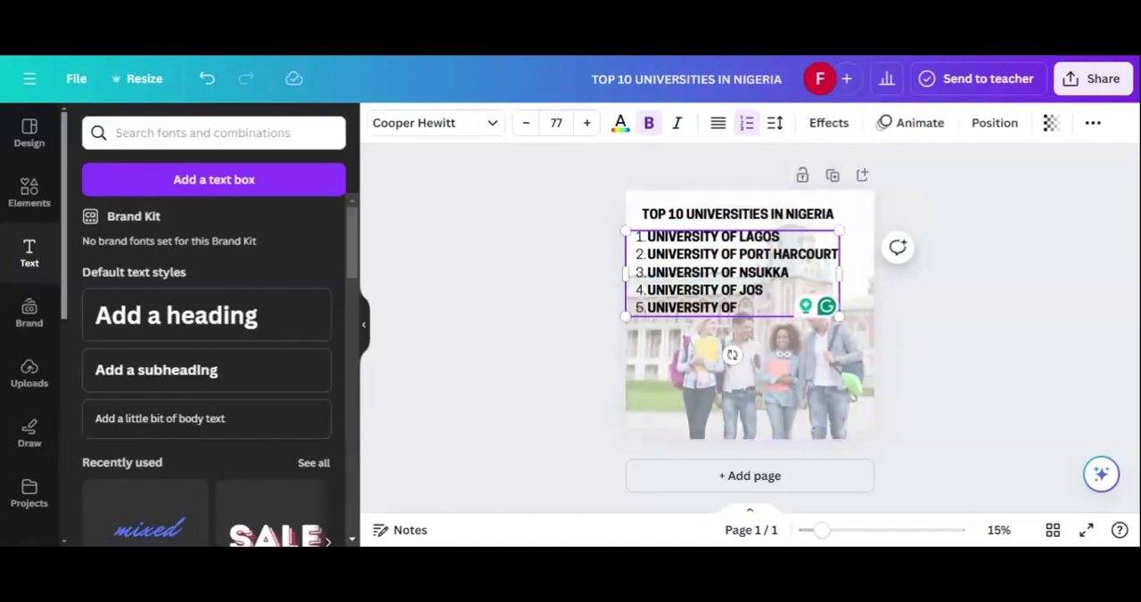
{"action": "type", "text": "ZARIA"}
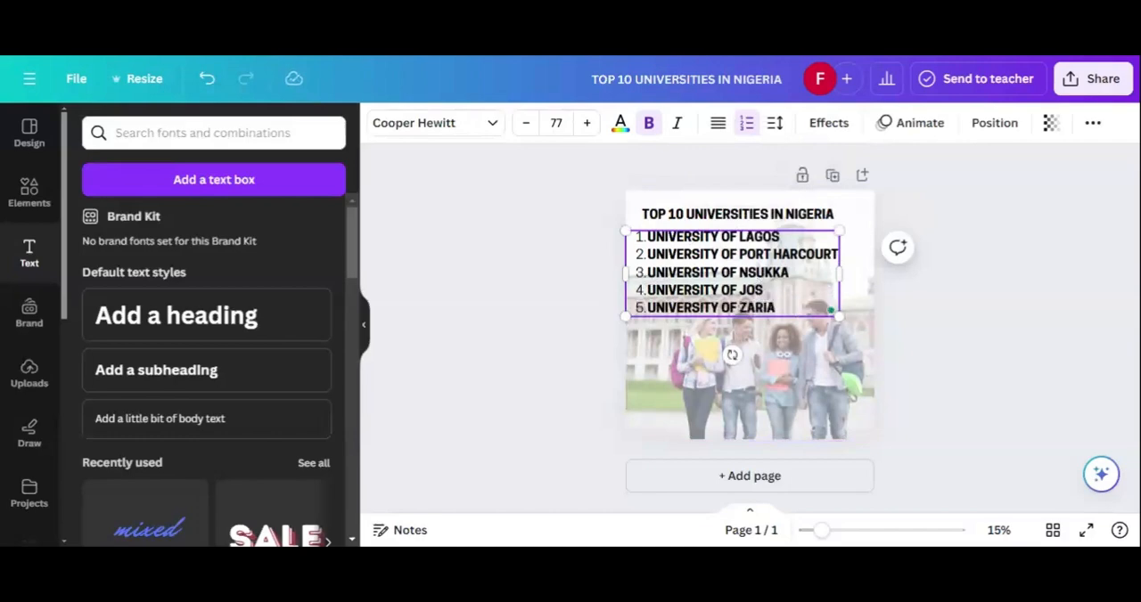
Step: Add "IMO STATE UNIVERSITY" as the sixth item of the numbered list
{"action": "key", "text": "Return"}
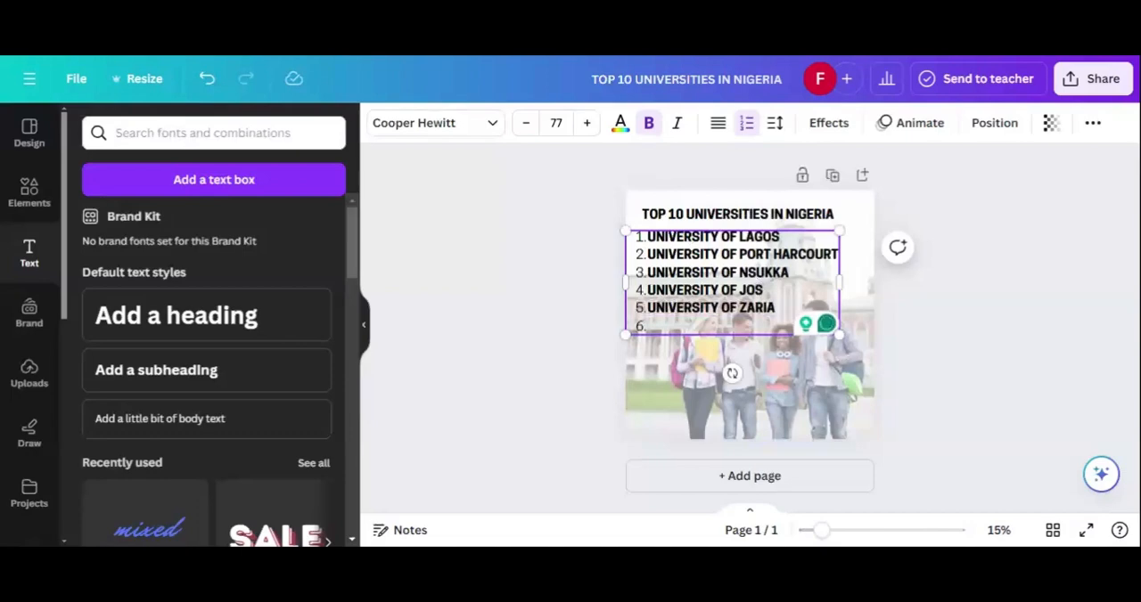
{"action": "type", "text": "IMO"}
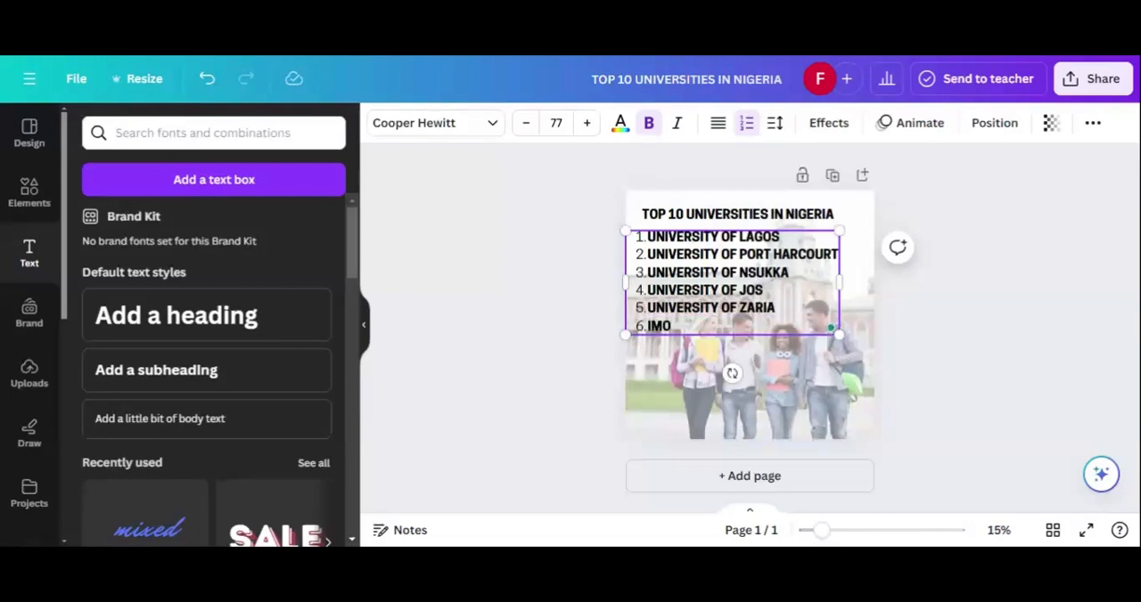
{"action": "type", "text": " STATE UNIVERITY"}
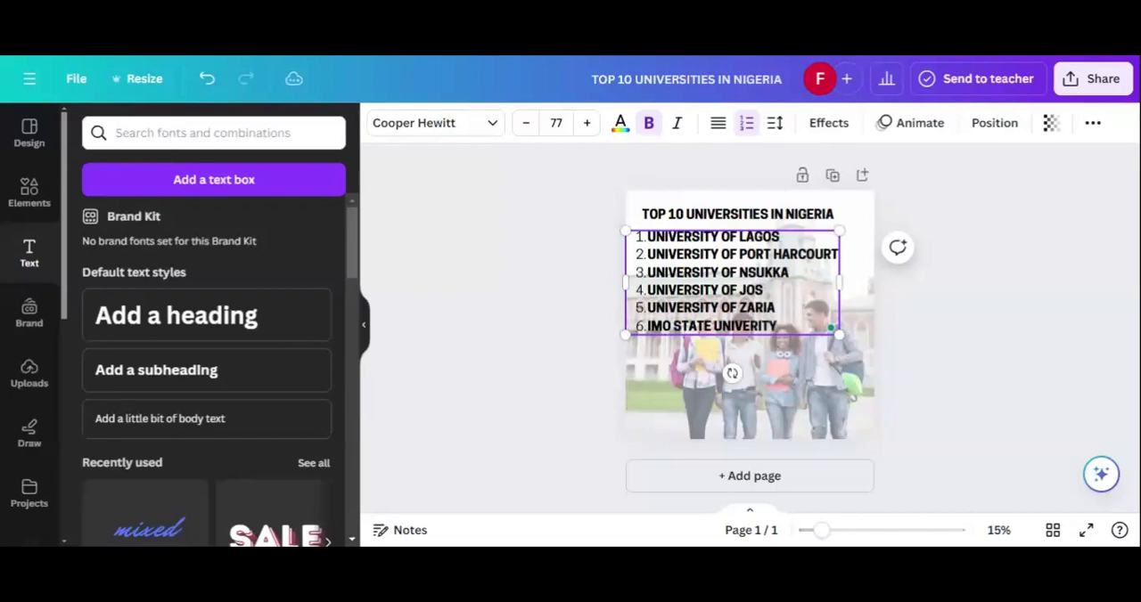
{"action": "key", "text": "BackSpace"}
{"action": "key", "text": "BackSpace"}
{"action": "key", "text": "BackSpace"}
{"action": "type", "text": "SITY"}
Step: Add "ABIA STATE UNIVERSITY" as the seventh item of the numbered list
{"action": "key", "text": "Return"}
{"action": "type", "text": "7"}
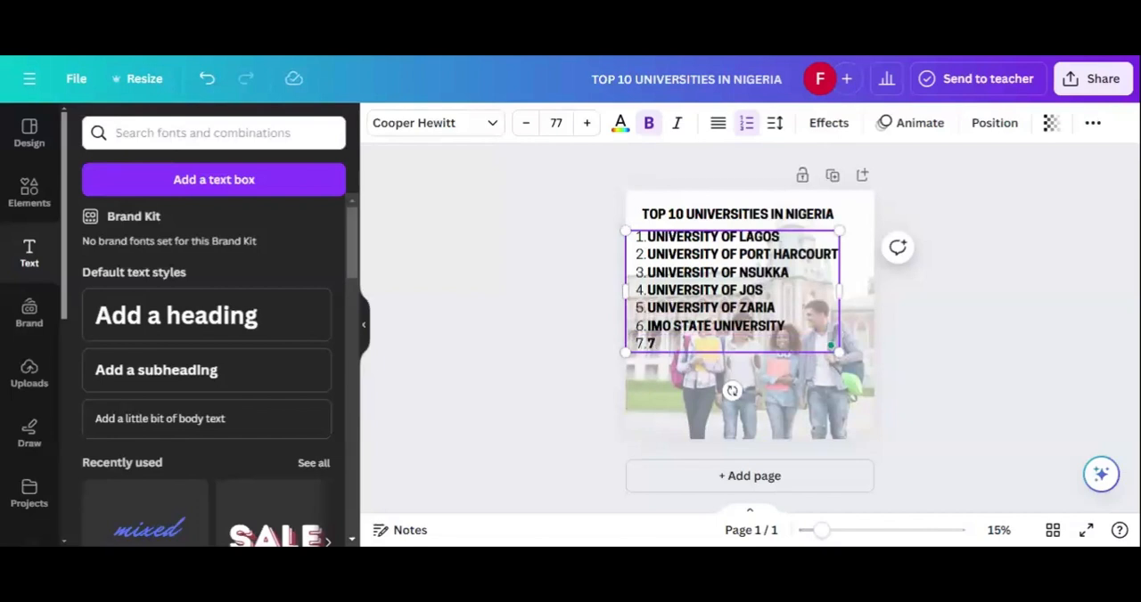
{"action": "key", "text": "BackSpace"}
{"action": "type", "text": "ABIA STATE UNI"}
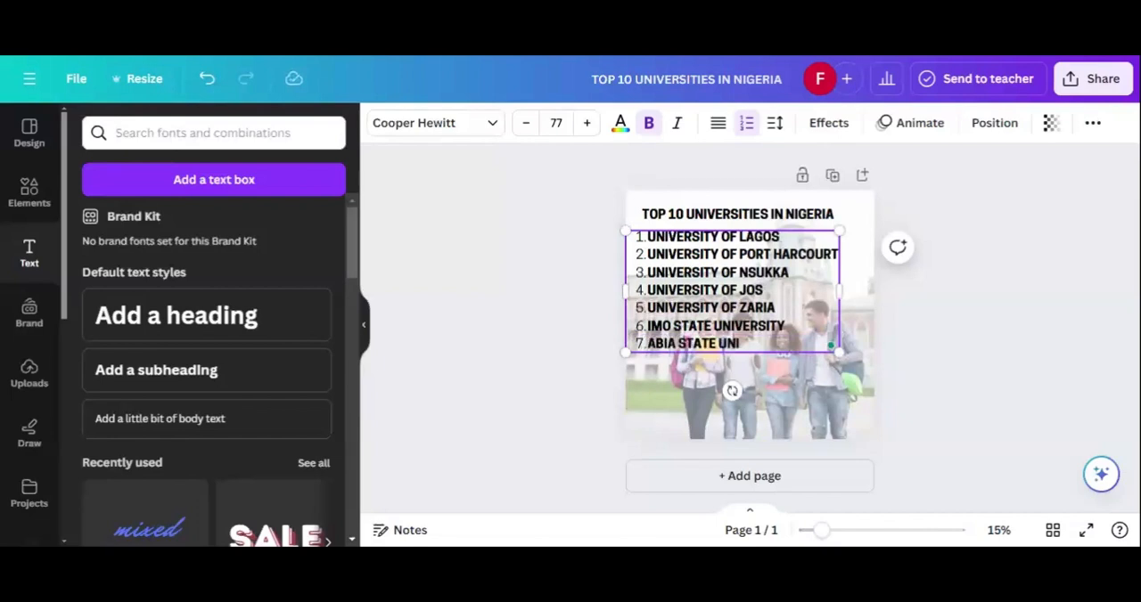
{"action": "type", "text": "VERSITY"}
Step: Add "KWARA STATE UNIVERSITY" as the eighth item of the numbered list
{"action": "key", "text": "Return"}
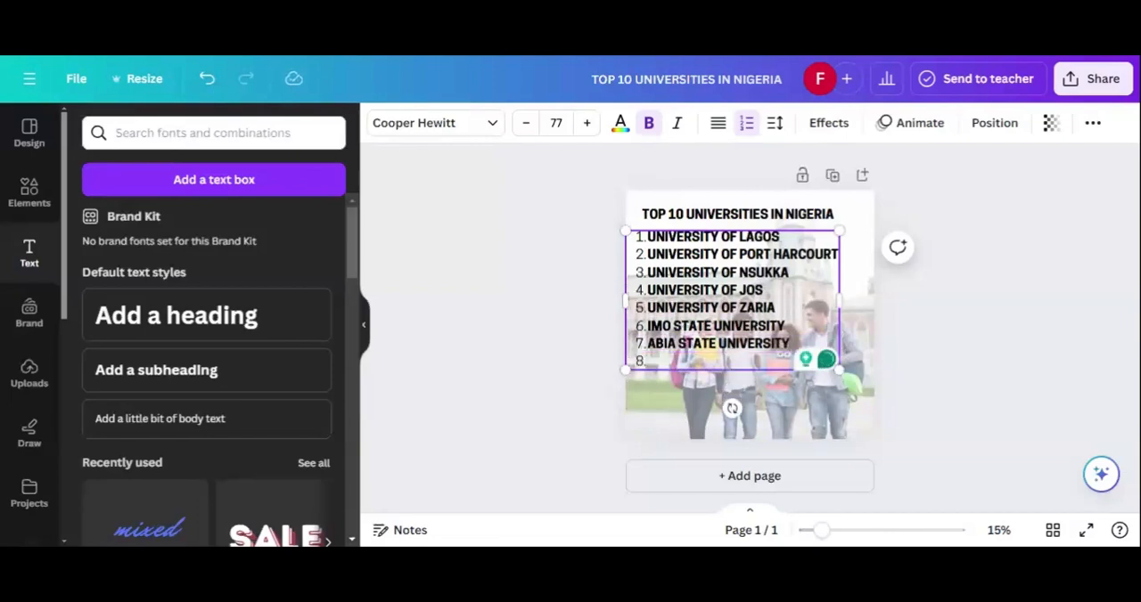
{"action": "type", "text": "KWARA STST"}
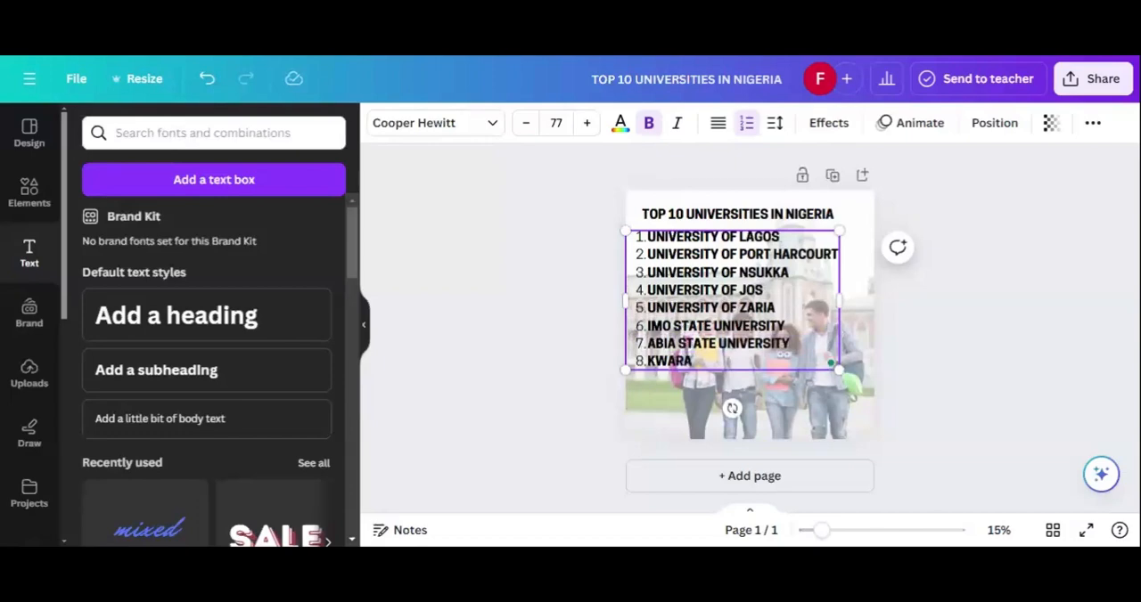
{"action": "key", "text": "BackSpace"}
{"action": "key", "text": "BackSpace"}
{"action": "type", "text": "ATE UNIVERSITY"}
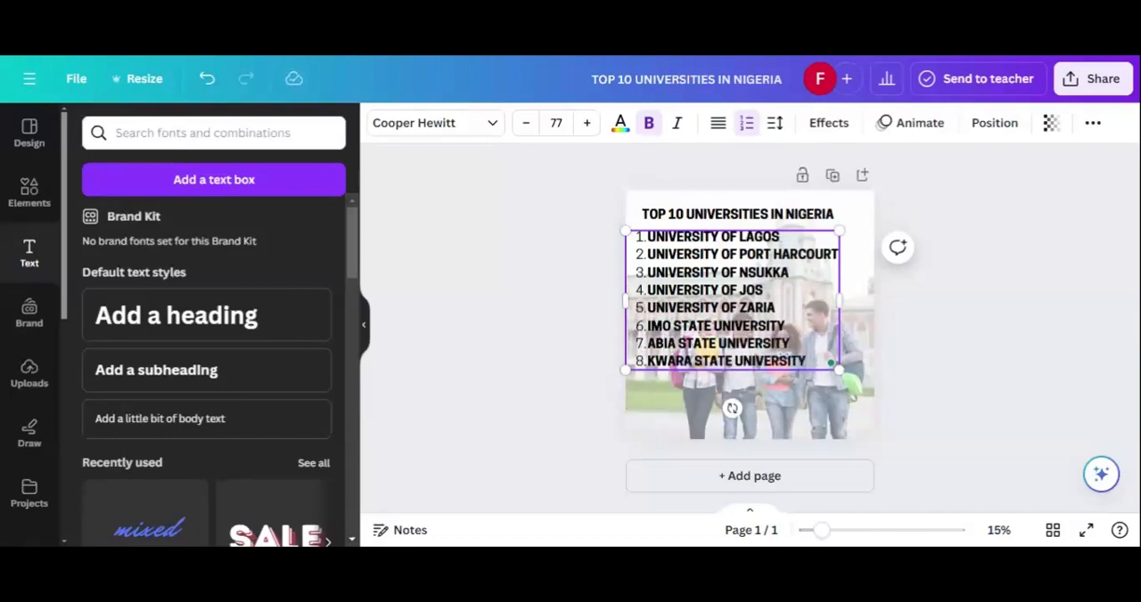
Step: Add "AKWA-IBOM STATE UNIVERSITY" as the ninth item of the numbered list
{"action": "key", "text": "Return"}
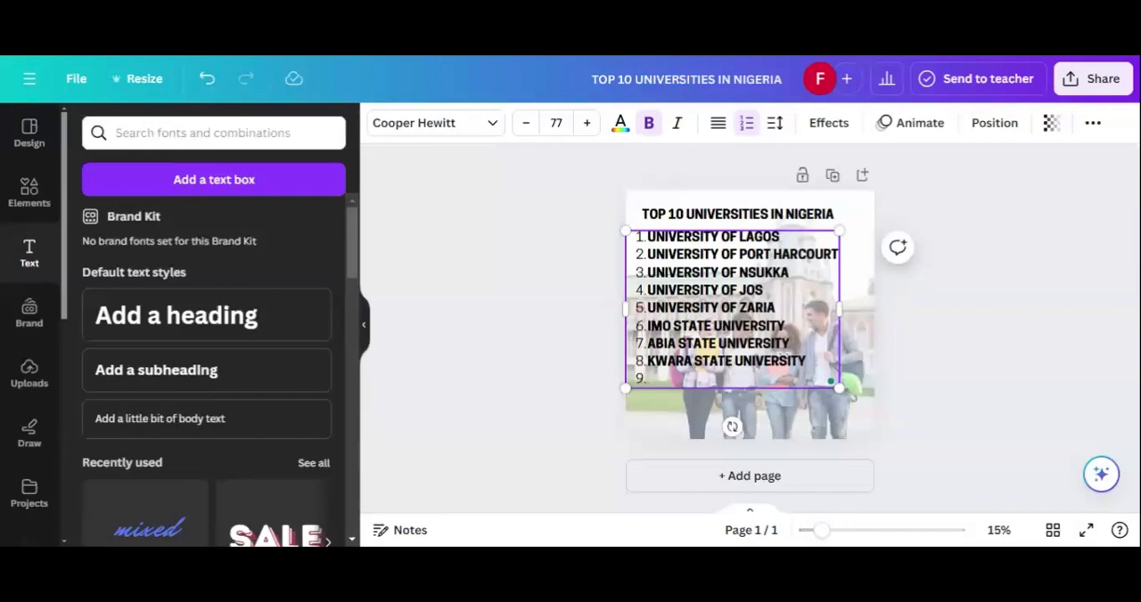
{"action": "type", "text": "AKWA-IBOM"}
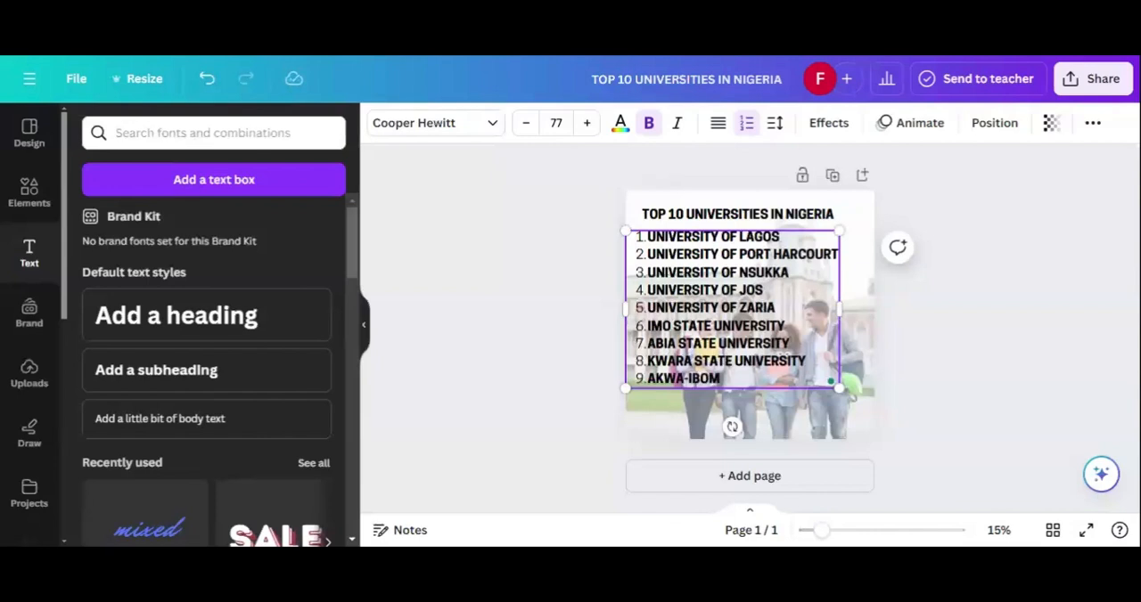
{"action": "type", "text": " STATE UNIVER"}
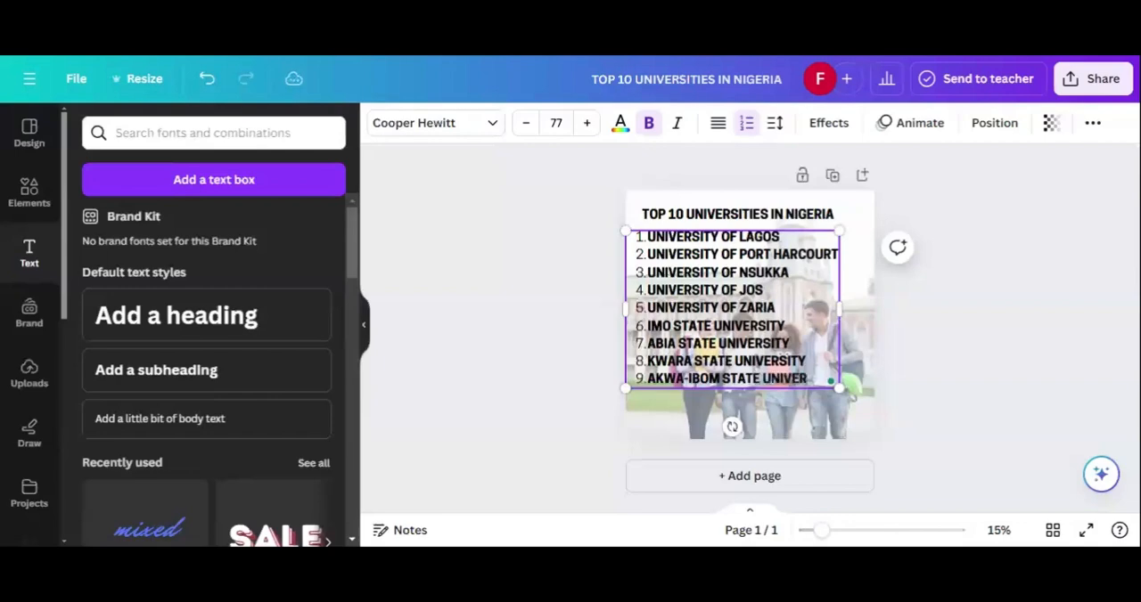
{"action": "type", "text": "SITY"}
Step: Add "UNIVERSITY OF CALABAR" as the tenth item of the numbered list and finish editing the text
{"action": "key", "text": "Return"}
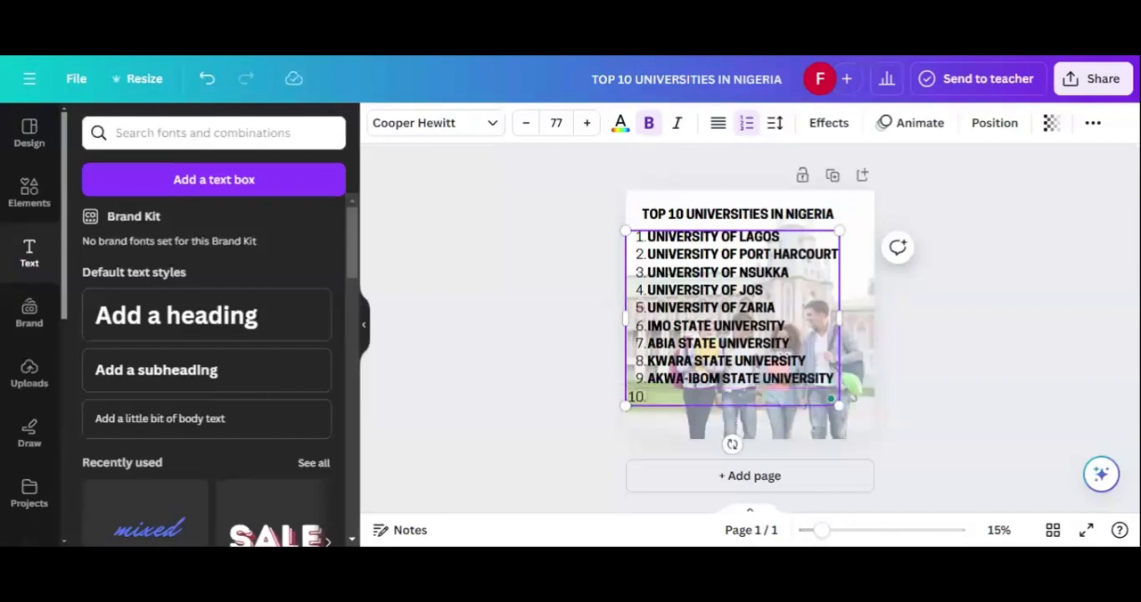
{"action": "type", "text": "UNIVERSI"}
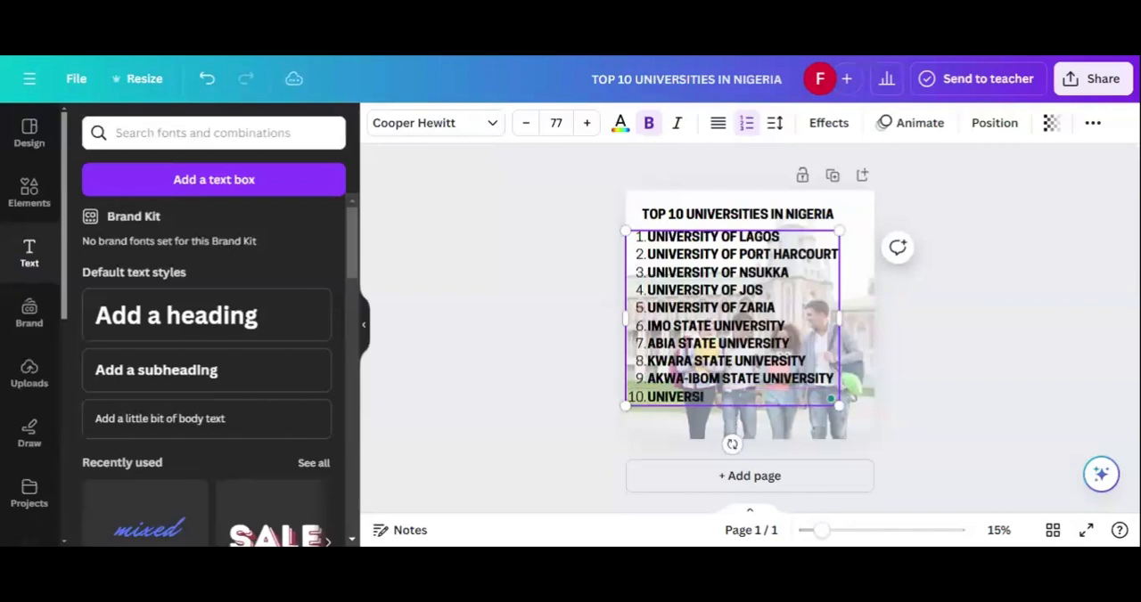
{"action": "type", "text": "TY OF CALABAR"}
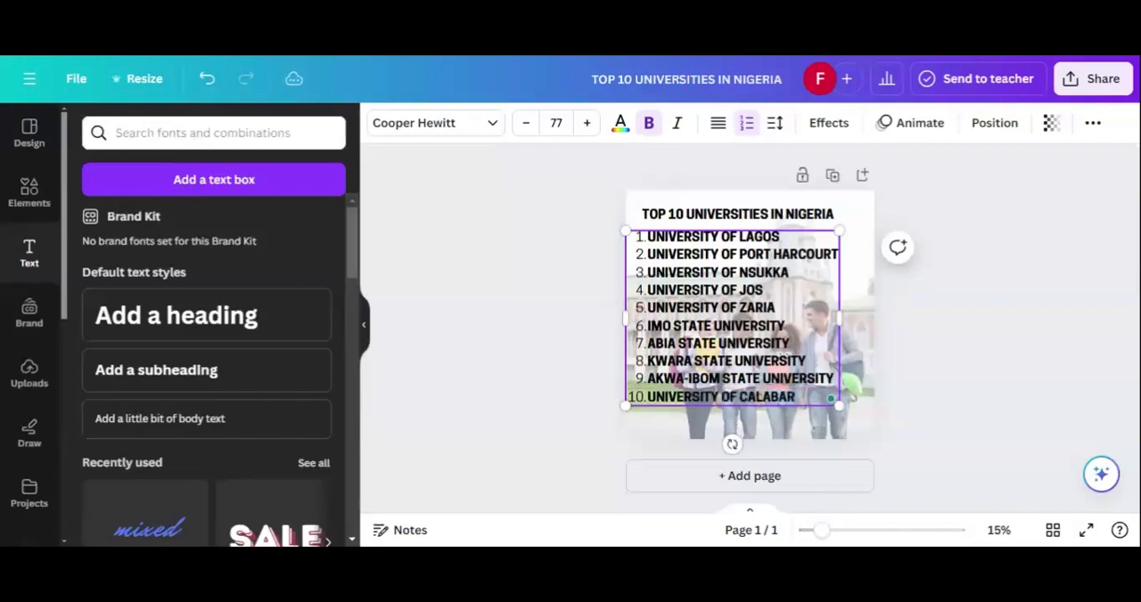
{"action": "left_click", "coordinate": [538, 339]}
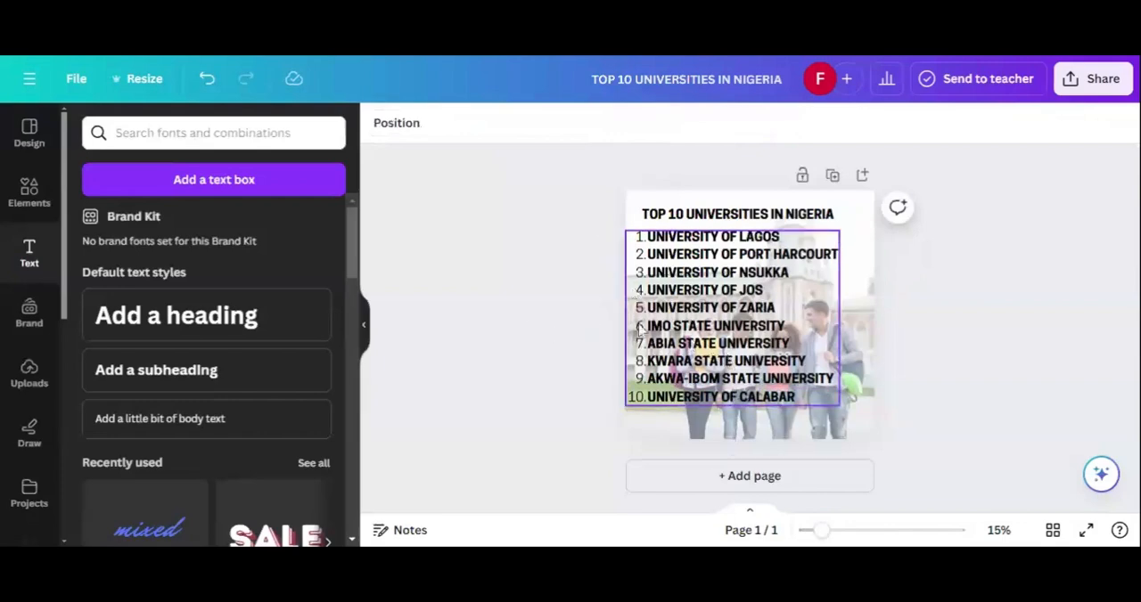
Step: Move the numbered list slightly down the page, and shift the heading down a little to sit closer above it
{"action": "left_click_drag", "start_coordinate": [658, 325], "coordinate": [659, 334]}
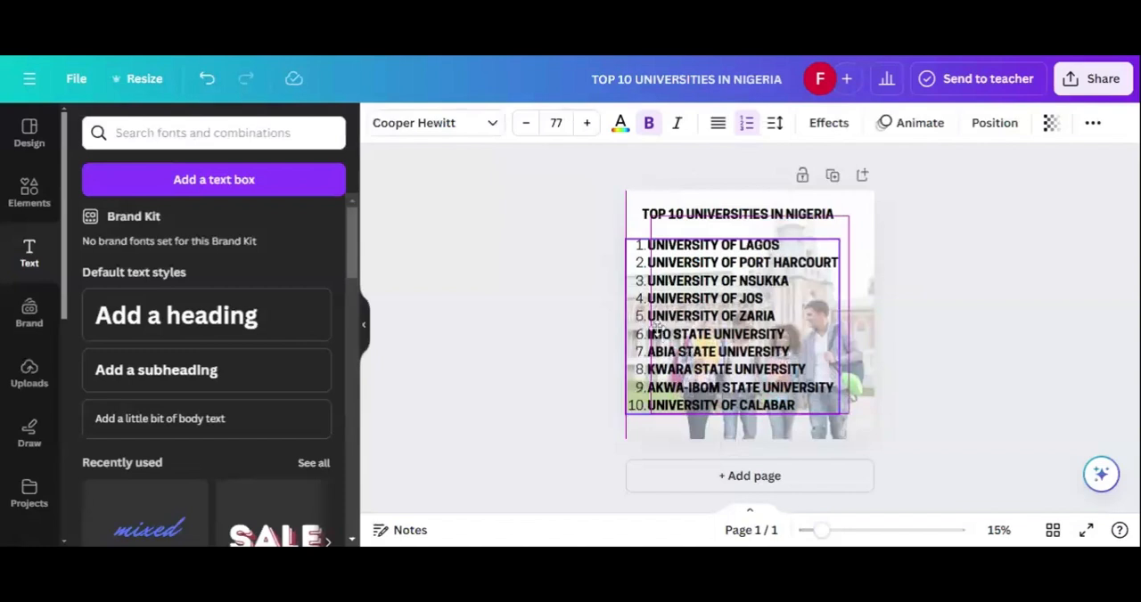
{"action": "left_click", "coordinate": [619, 313]}
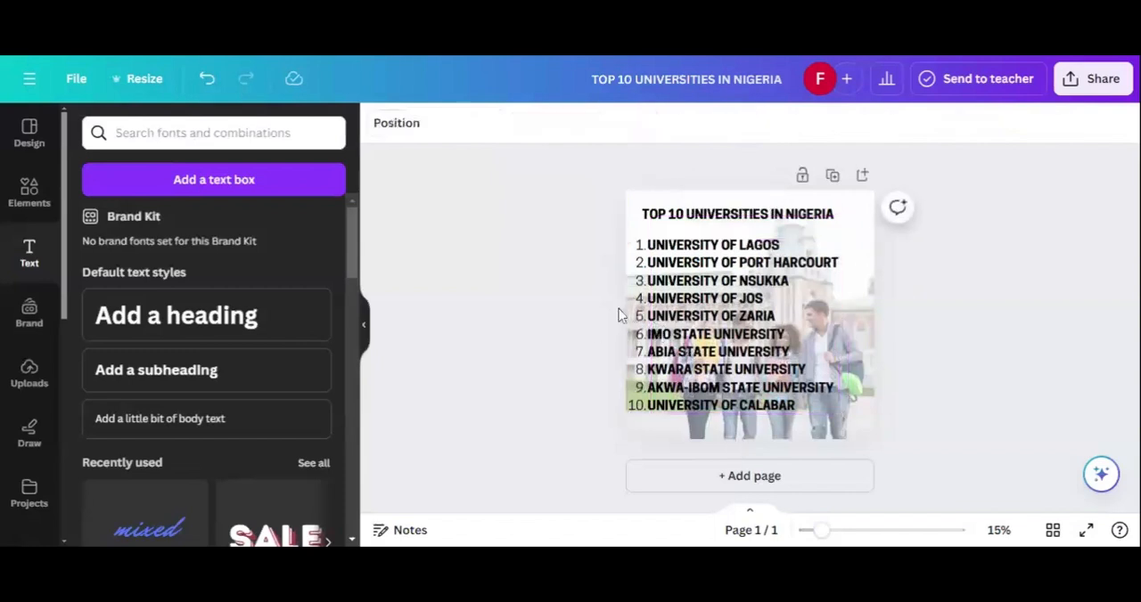
{"action": "left_click", "coordinate": [698, 223]}
{"action": "left_click_drag", "start_coordinate": [698, 230], "coordinate": [698, 237]}
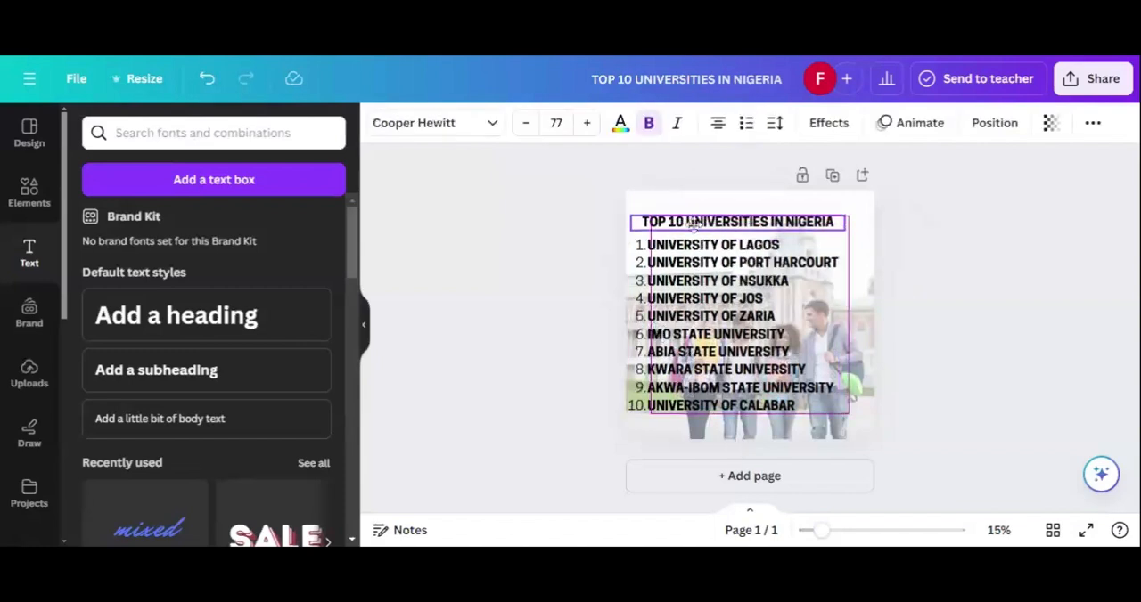
{"action": "left_click", "coordinate": [539, 226]}
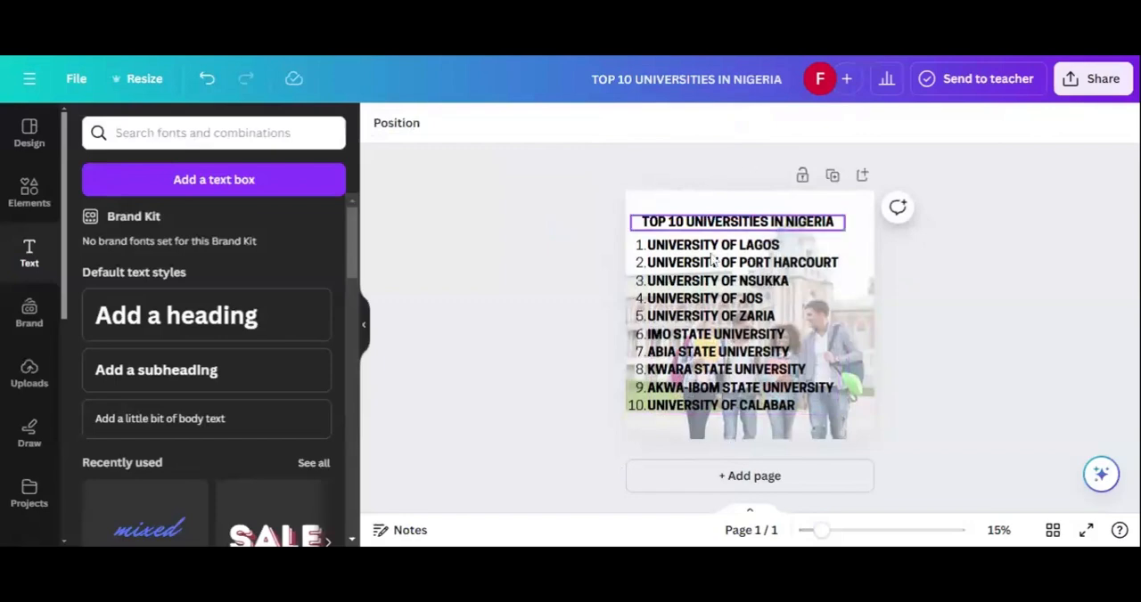
Step: Insert the Fasthire logo with dark blue lettering from the uploaded images onto the page and set its transparency value to 100
{"action": "left_click", "coordinate": [49, 391]}
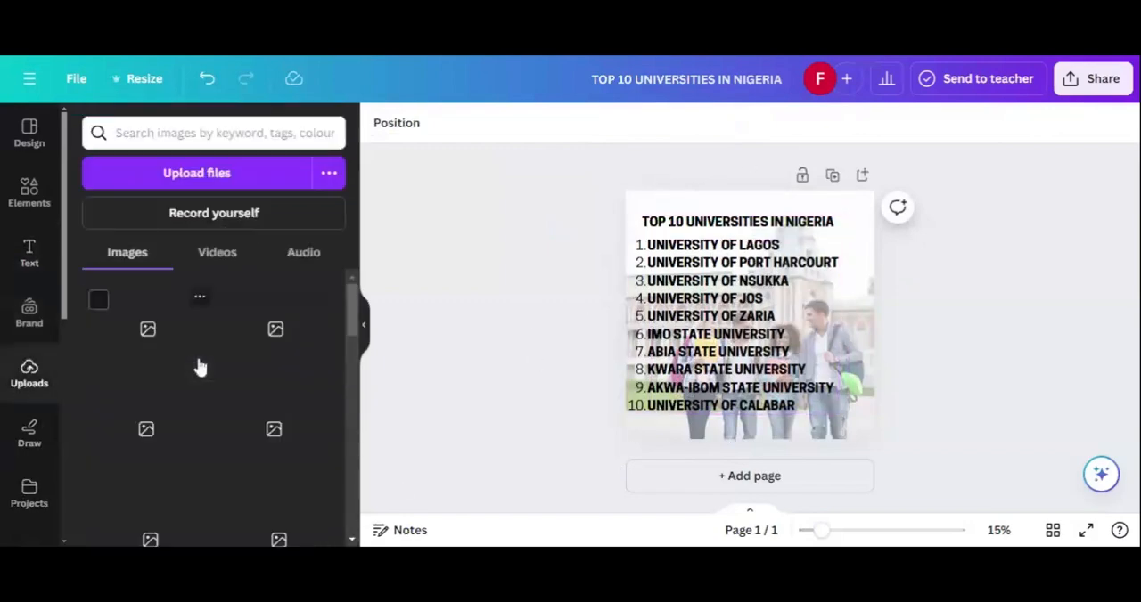
{"action": "mouse_move", "coordinate": [201, 365]}
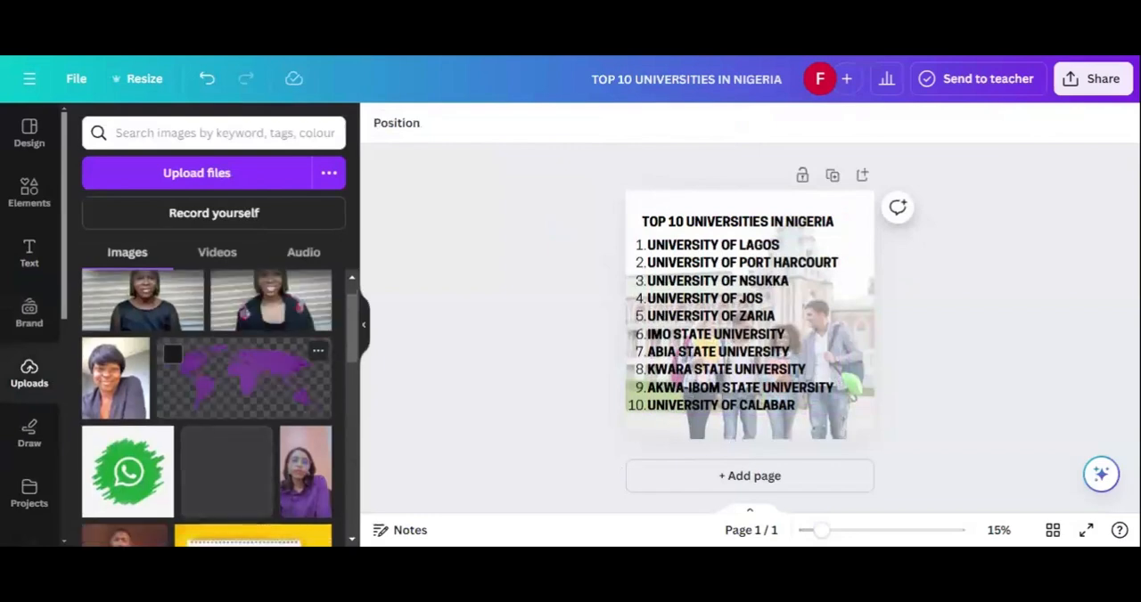
{"action": "scroll", "coordinate": [206, 446], "scroll_direction": "down", "scroll_amount": 5}
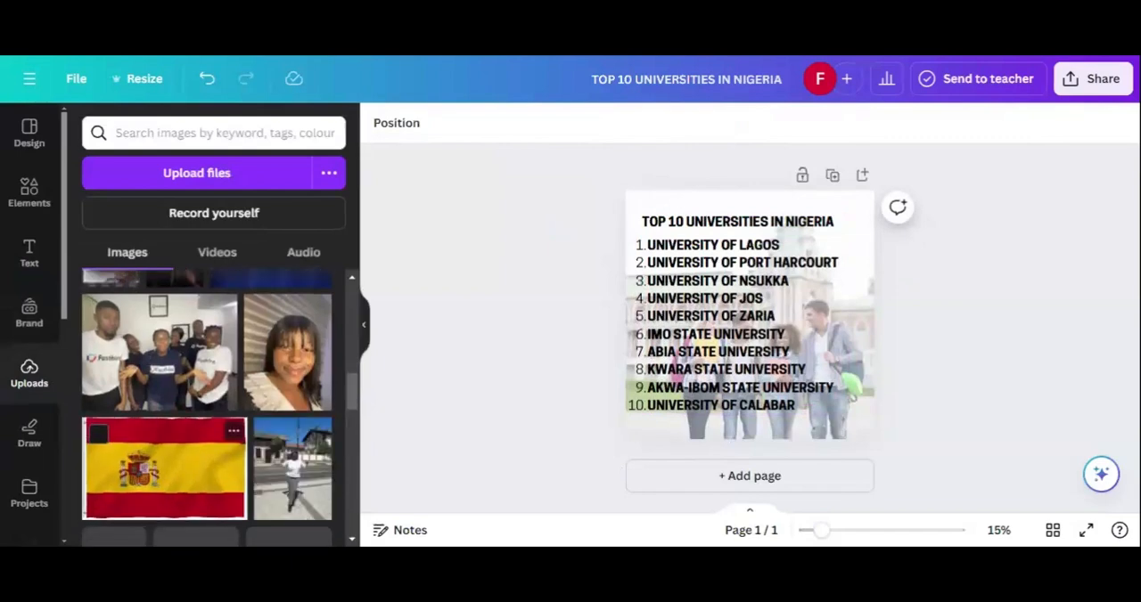
{"action": "scroll", "coordinate": [207, 401], "scroll_direction": "down", "scroll_amount": 2}
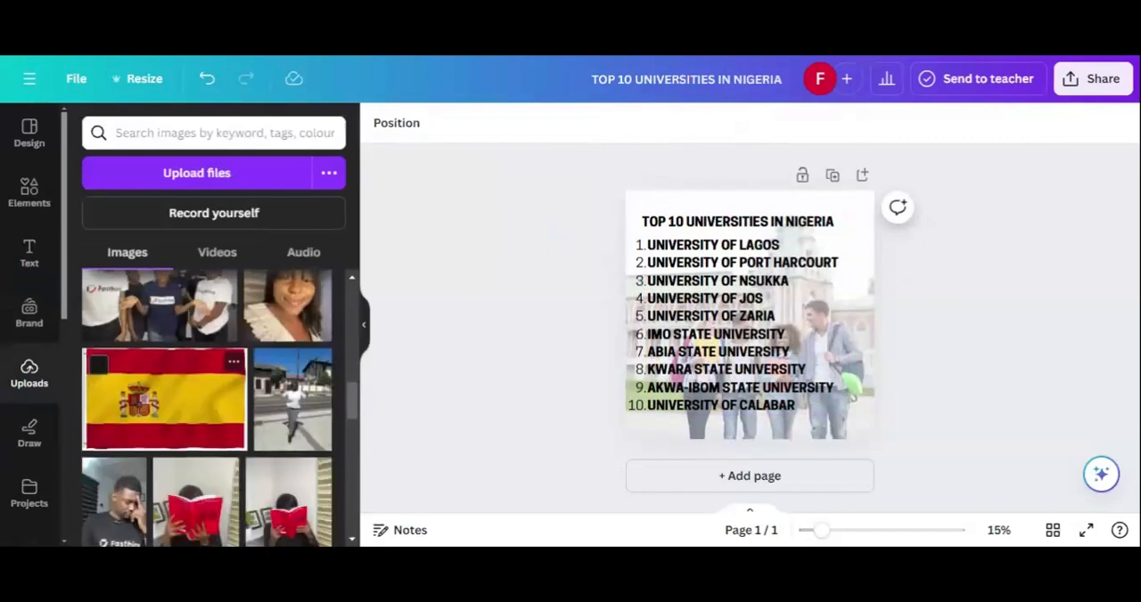
{"action": "scroll", "coordinate": [207, 401], "scroll_direction": "down", "scroll_amount": 5}
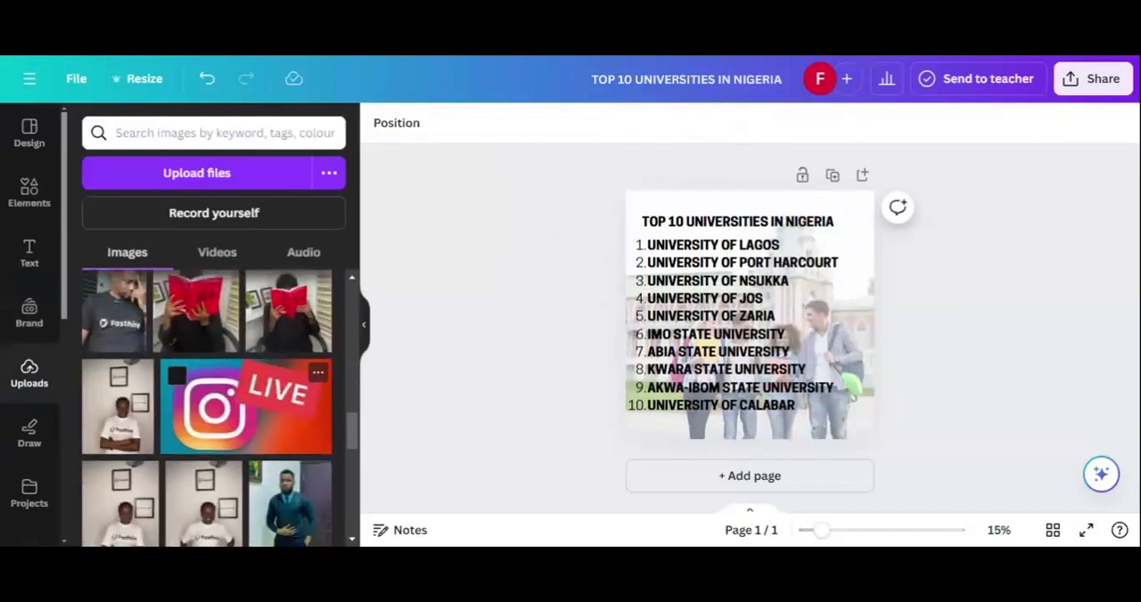
{"action": "scroll", "coordinate": [206, 409], "scroll_direction": "down", "scroll_amount": 10}
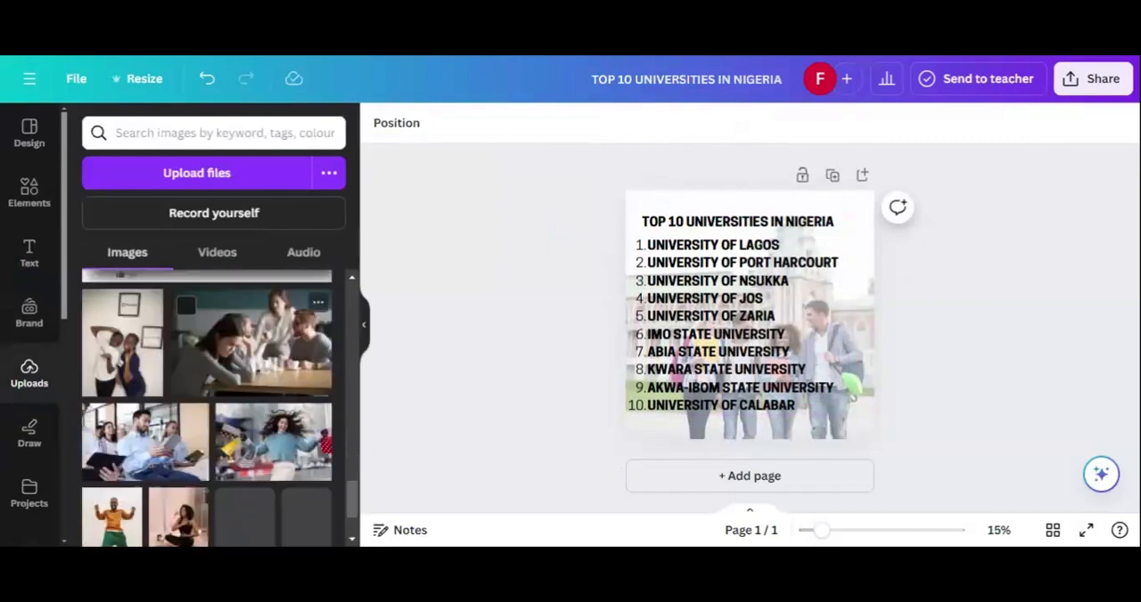
{"action": "scroll", "coordinate": [207, 408], "scroll_direction": "down", "scroll_amount": 1}
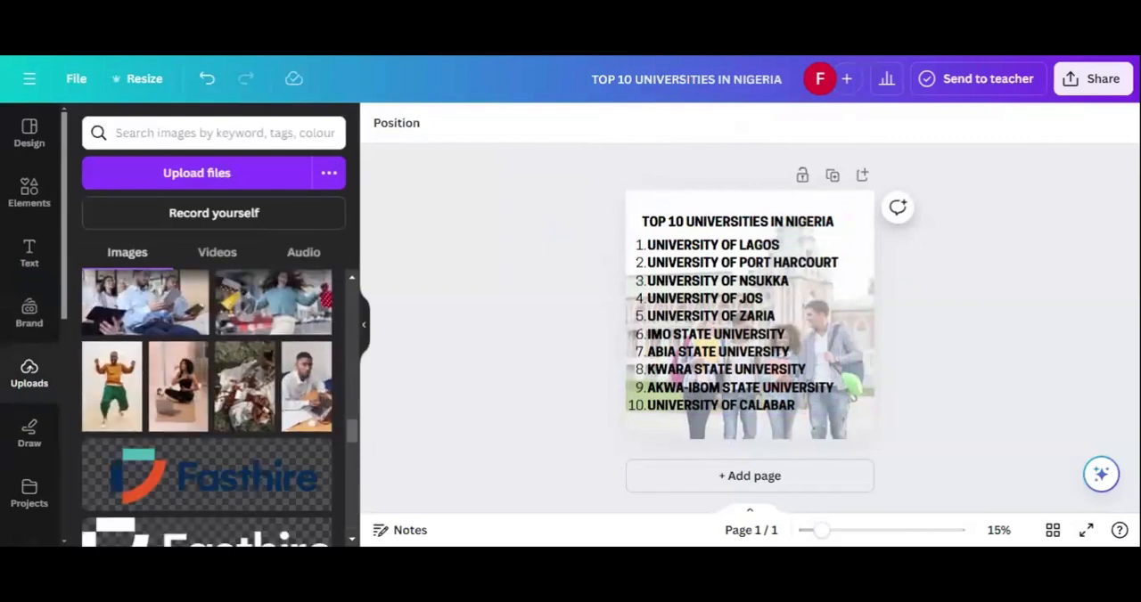
{"action": "scroll", "coordinate": [207, 408], "scroll_direction": "down", "scroll_amount": 1}
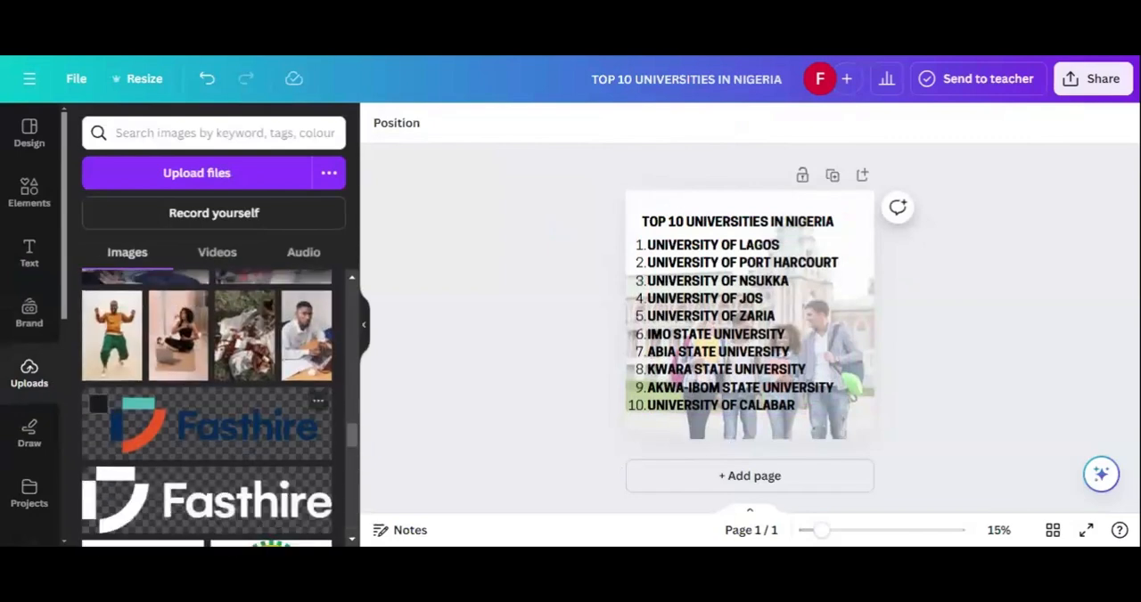
{"action": "left_click", "coordinate": [208, 446]}
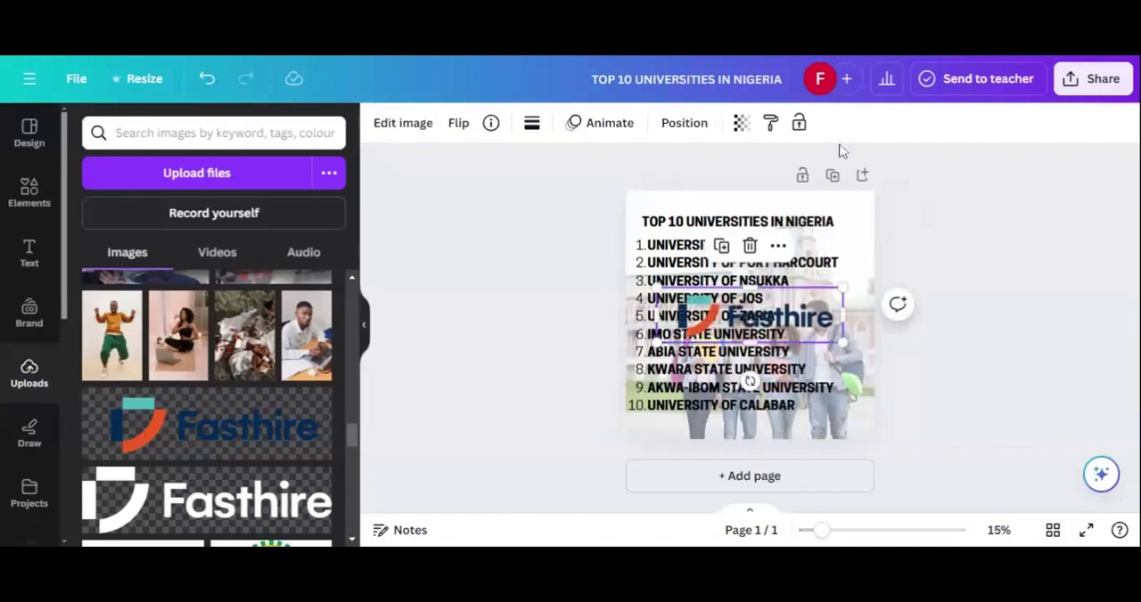
{"action": "left_click", "coordinate": [741, 123]}
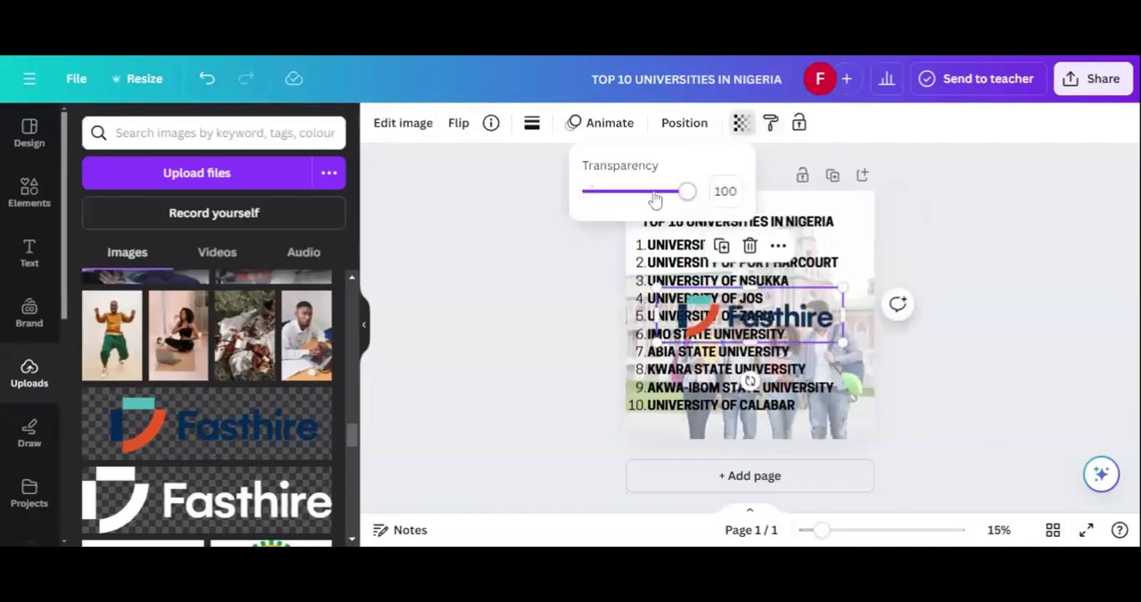
{"action": "left_click_drag", "start_coordinate": [654, 198], "coordinate": [717, 203]}
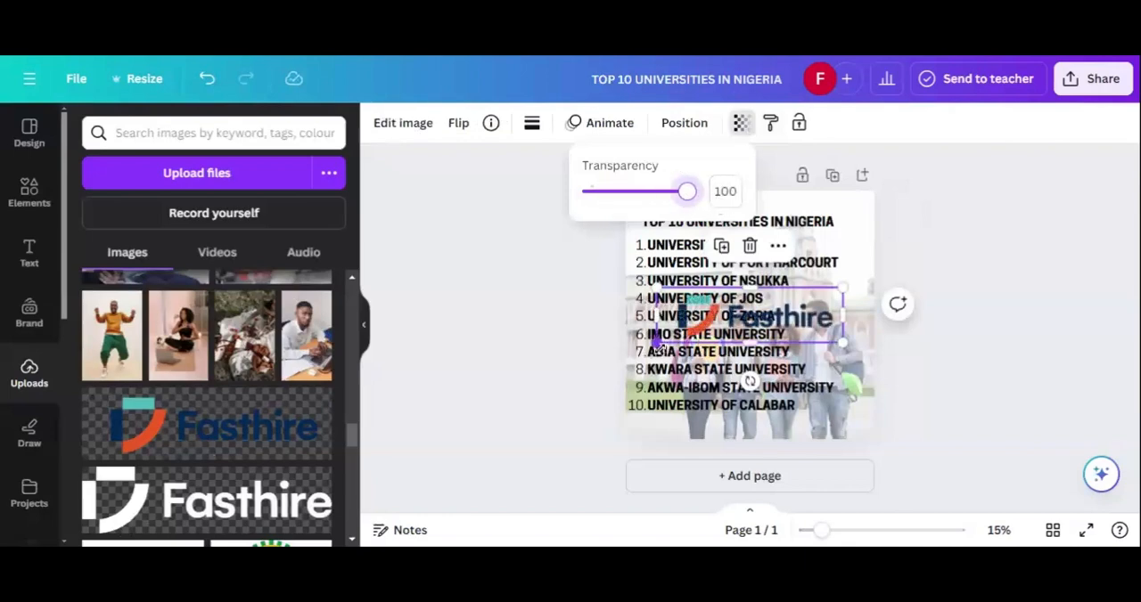
Step: Shrink the Fasthire logo to about a third of its width and place it in the page's top-right corner above the heading
{"action": "left_click_drag", "start_coordinate": [659, 344], "coordinate": [705, 331]}
{"action": "left_click_drag", "start_coordinate": [756, 313], "coordinate": [777, 307]}
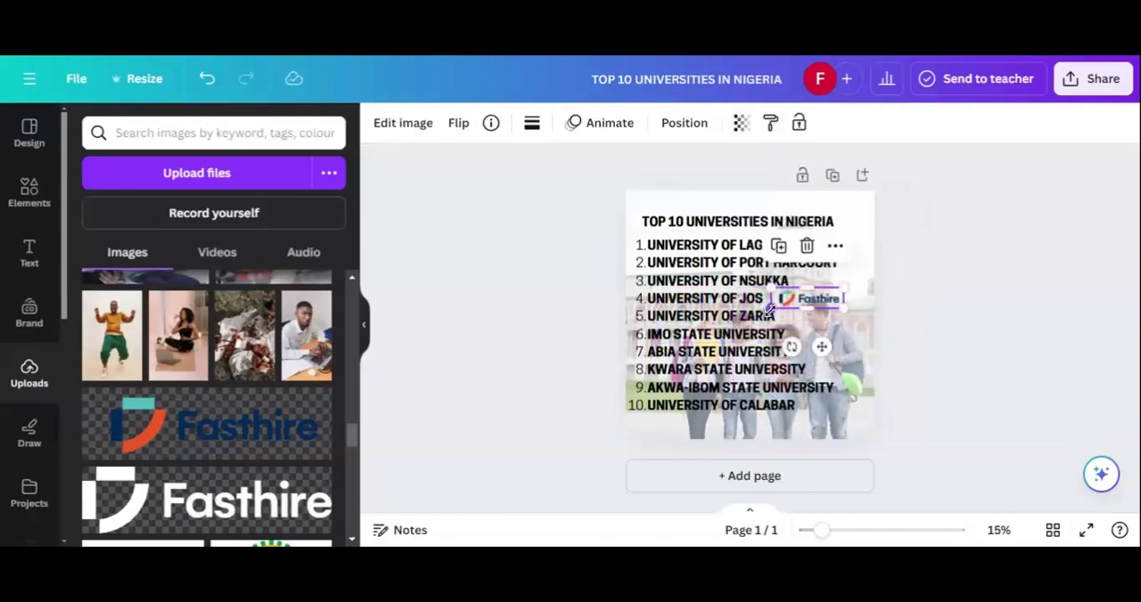
{"action": "left_click", "coordinate": [1026, 402]}
{"action": "left_click_drag", "start_coordinate": [812, 314], "coordinate": [843, 209]}
{"action": "left_click", "coordinate": [953, 278]}
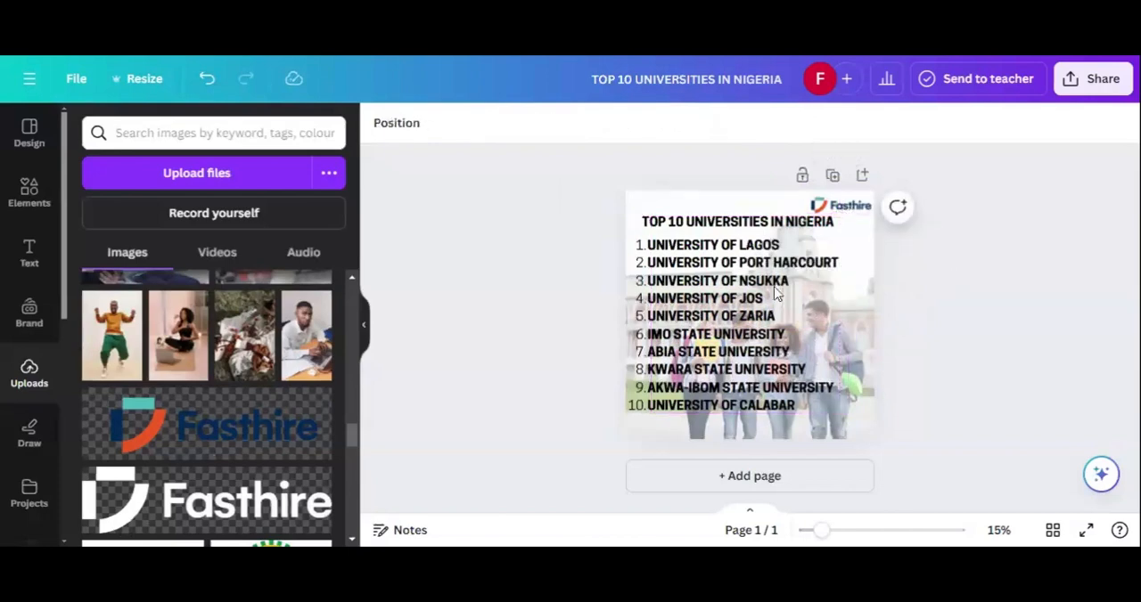
Step: Move the numbered universities list slightly down the page, and shift the heading down to sit between the logo and the list
{"action": "left_click", "coordinate": [693, 389]}
{"action": "left_click_drag", "start_coordinate": [694, 389], "coordinate": [693, 402]}
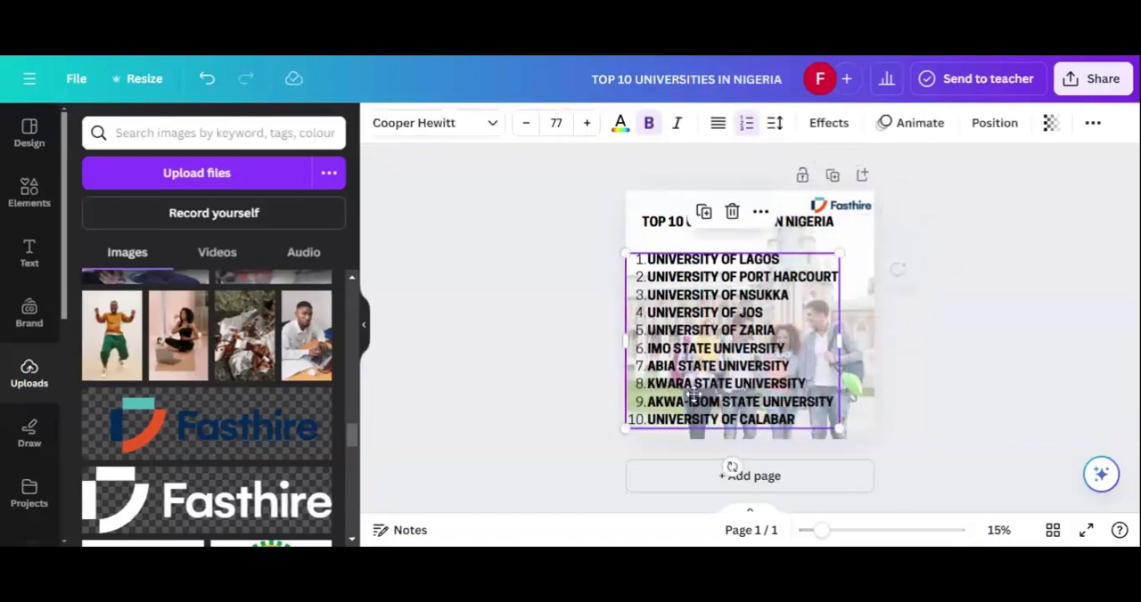
{"action": "left_click", "coordinate": [665, 222]}
{"action": "left_click_drag", "start_coordinate": [665, 222], "coordinate": [660, 231]}
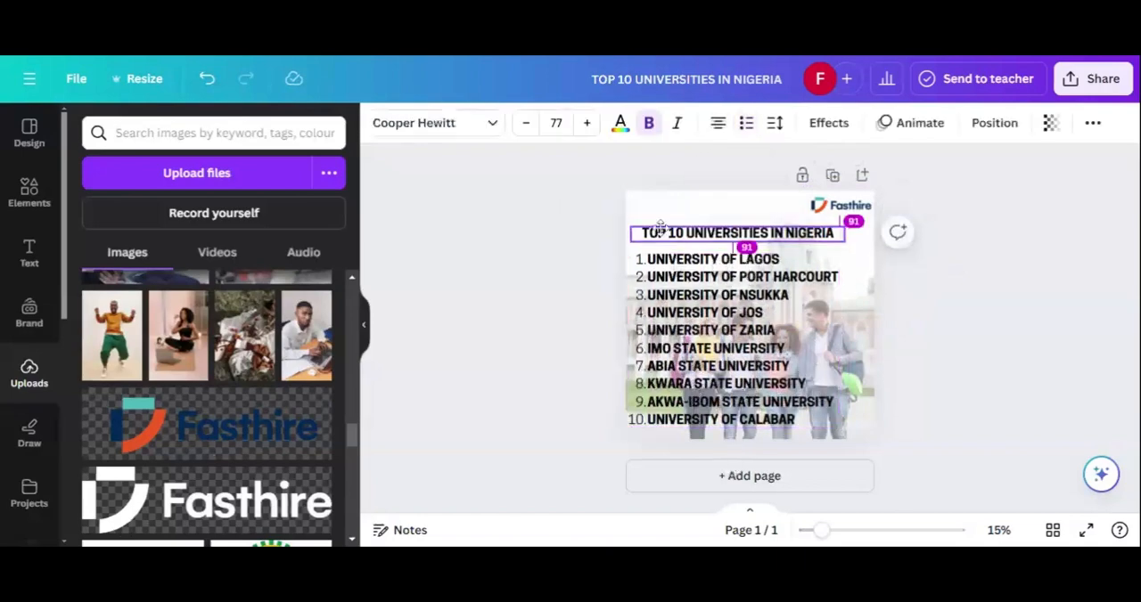
{"action": "left_click", "coordinate": [585, 272]}
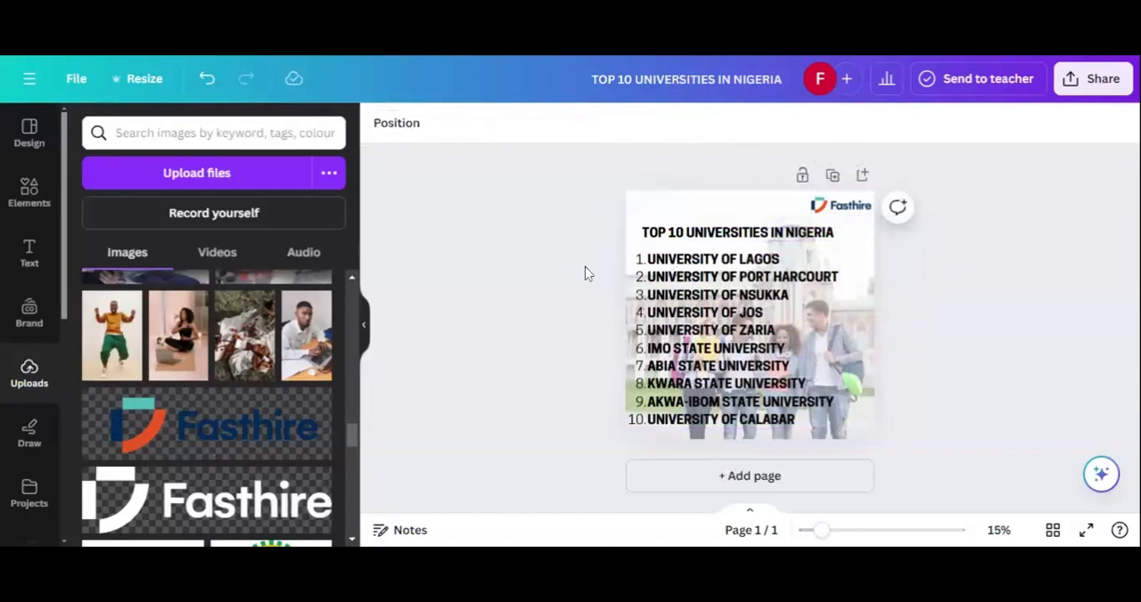
Step: Download the finished design as a PNG at its original size of 2,000 × 2,000 px and return to the page
{"action": "left_click", "coordinate": [1089, 83]}
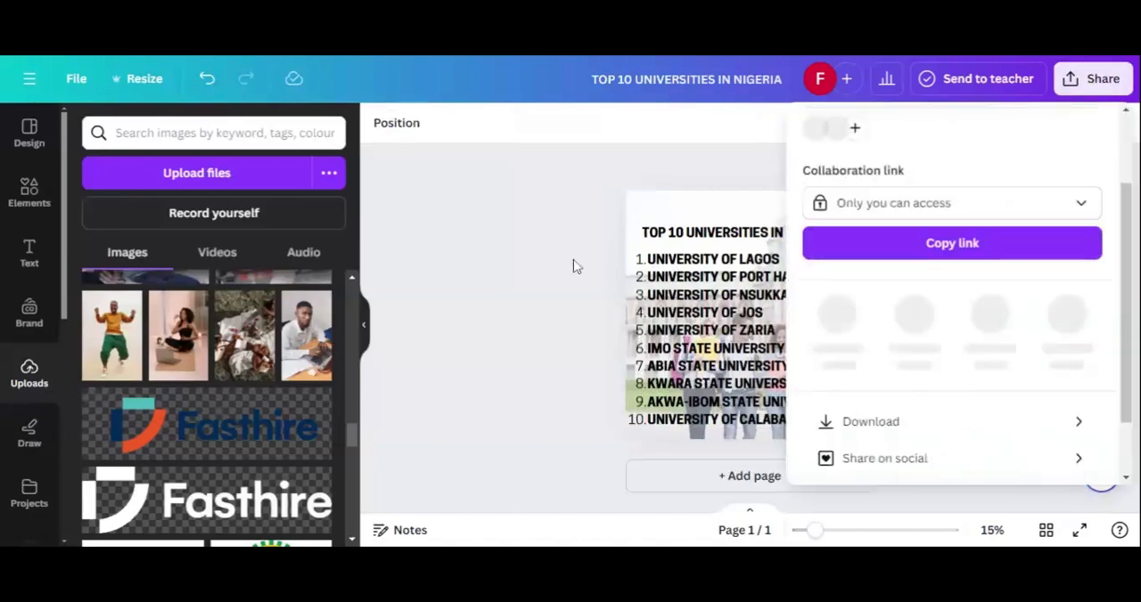
{"action": "left_click", "coordinate": [573, 265]}
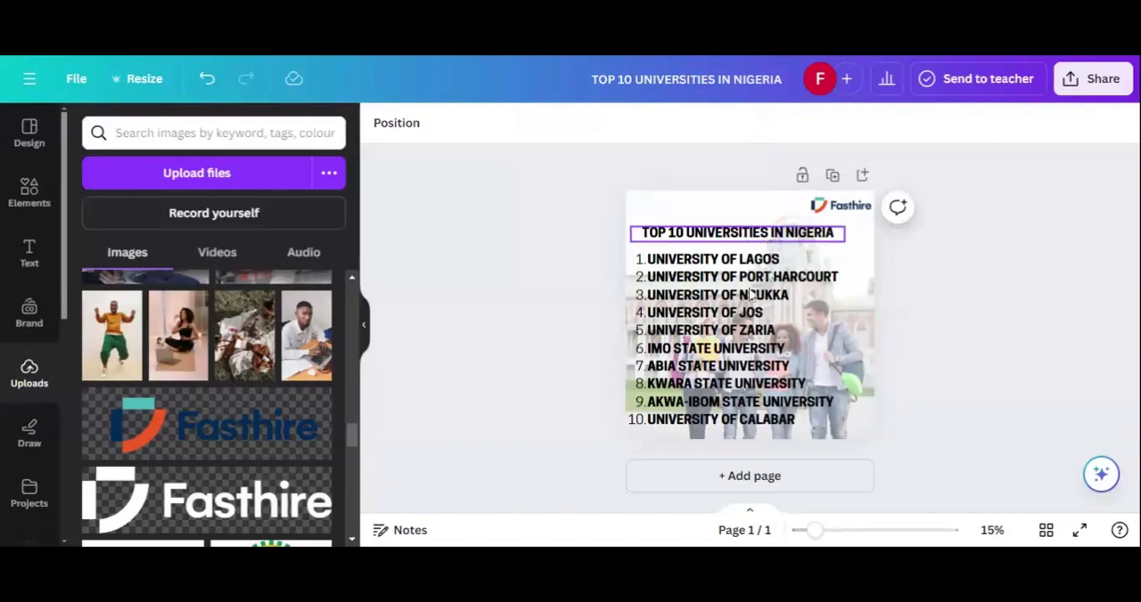
{"action": "left_click", "coordinate": [1095, 82]}
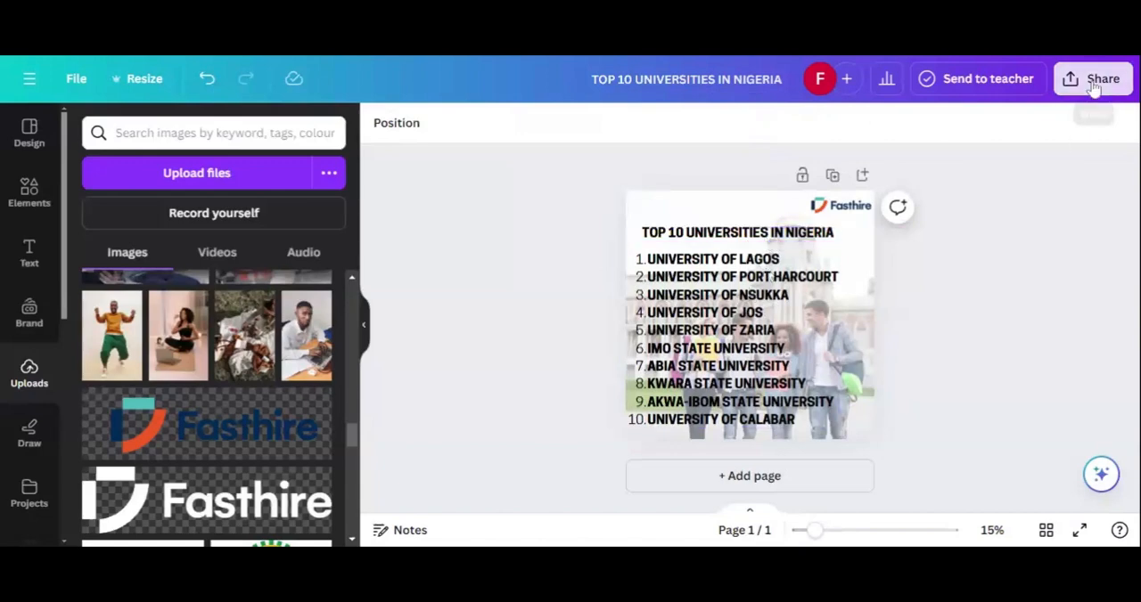
{"action": "scroll", "coordinate": [861, 342], "scroll_direction": "down", "scroll_amount": 3}
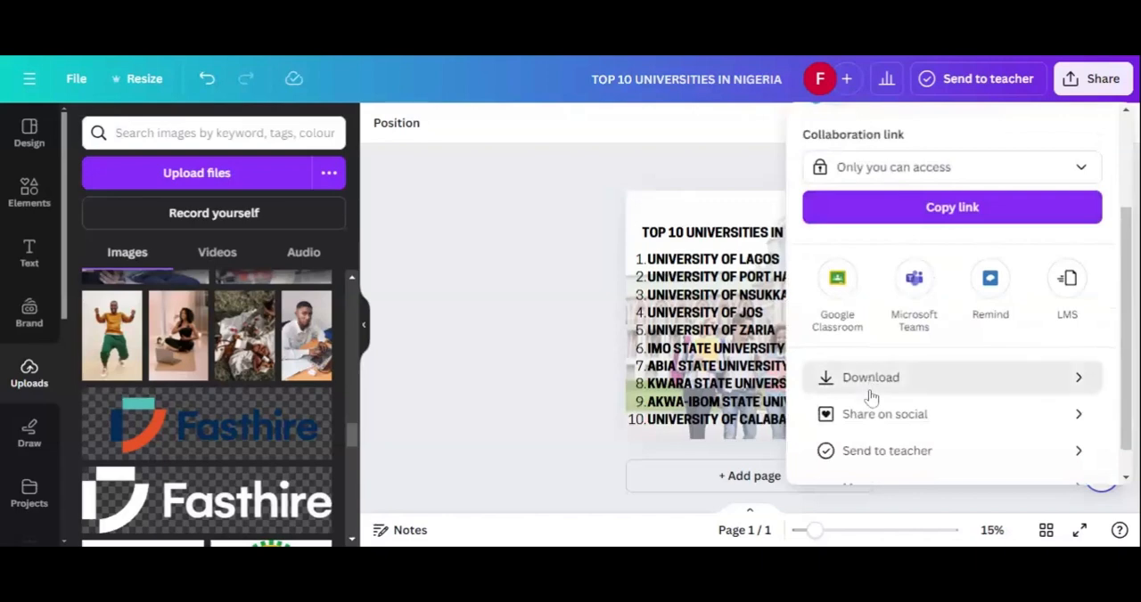
{"action": "left_click", "coordinate": [869, 393]}
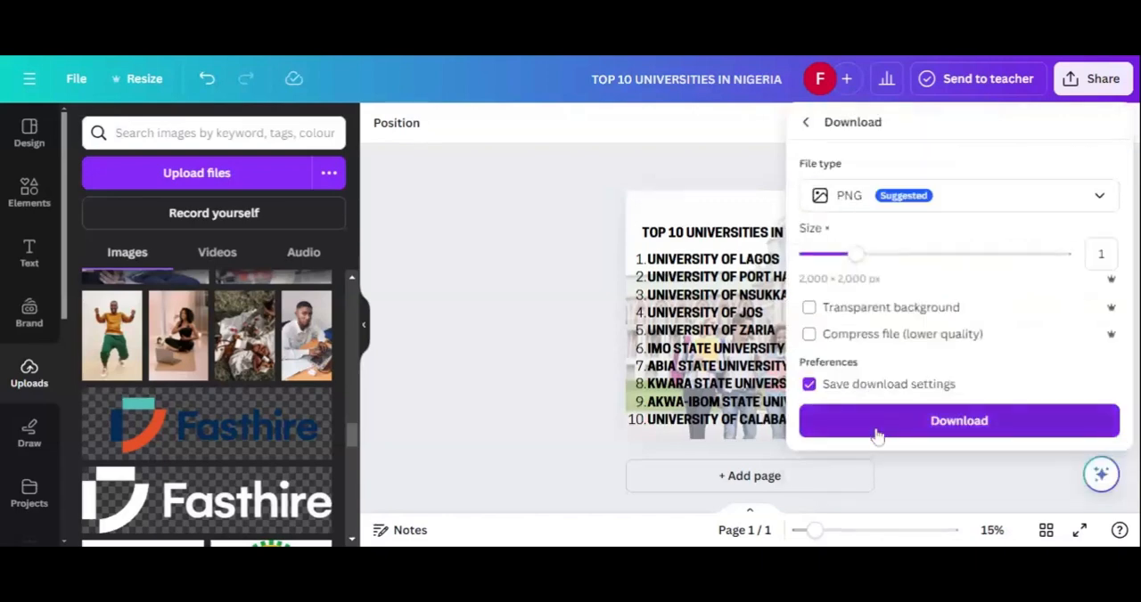
{"action": "left_click", "coordinate": [877, 435]}
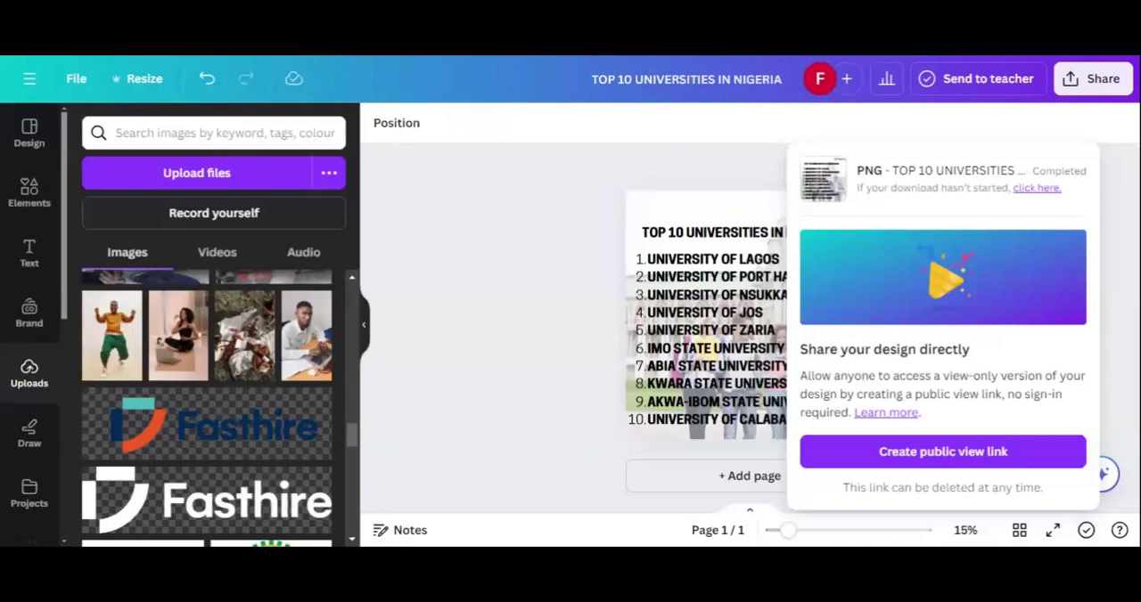
{"action": "left_click", "coordinate": [570, 358]}
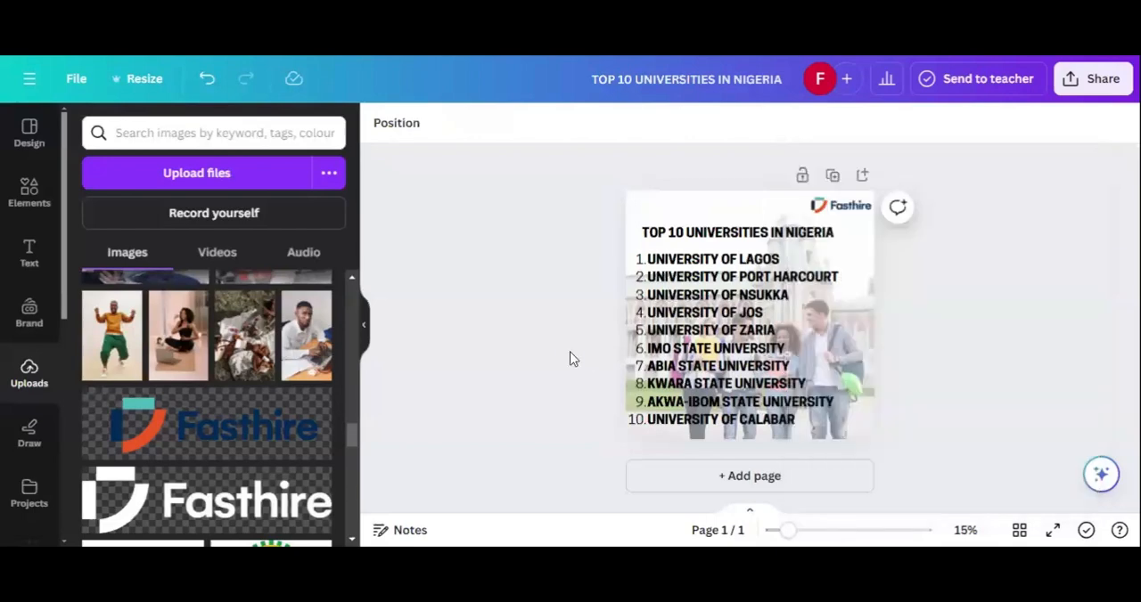